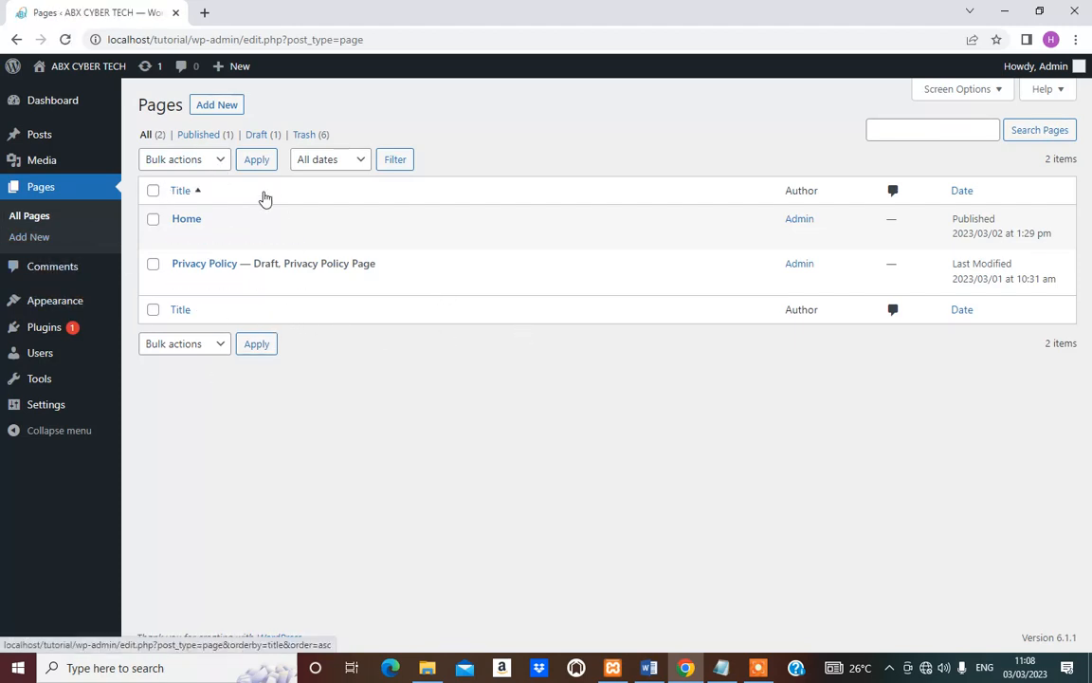
Add a new page titled About and insert a one-column Columns block in its body.
{"action": "left_click", "coordinate": [216, 105]}
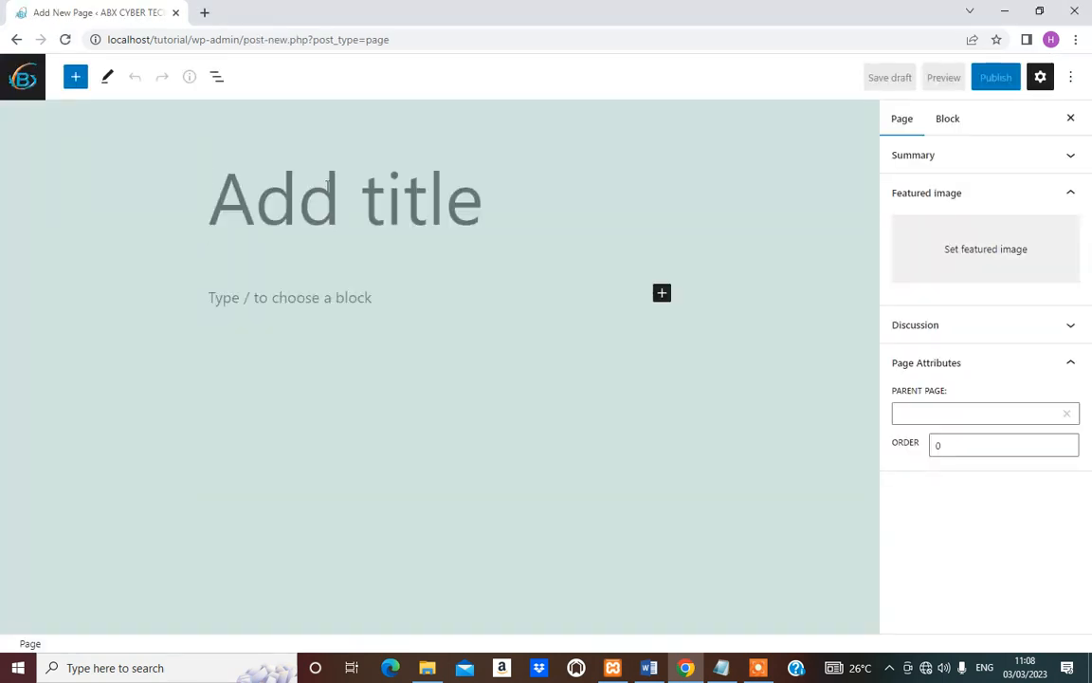
{"action": "type", "text": "About"}
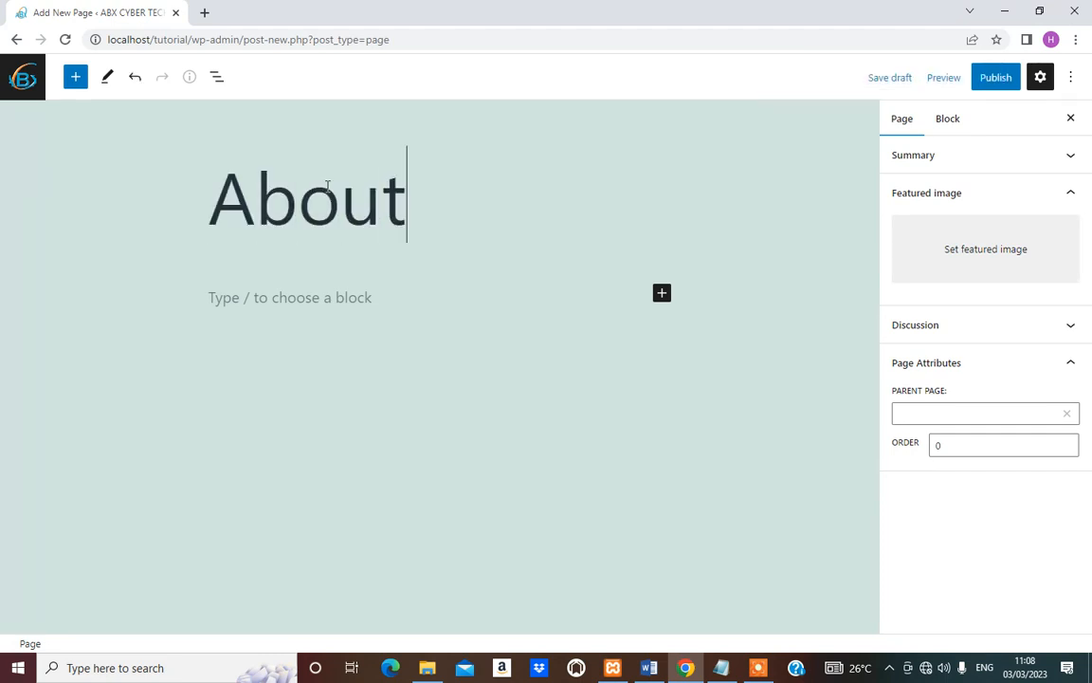
{"action": "left_click", "coordinate": [370, 298]}
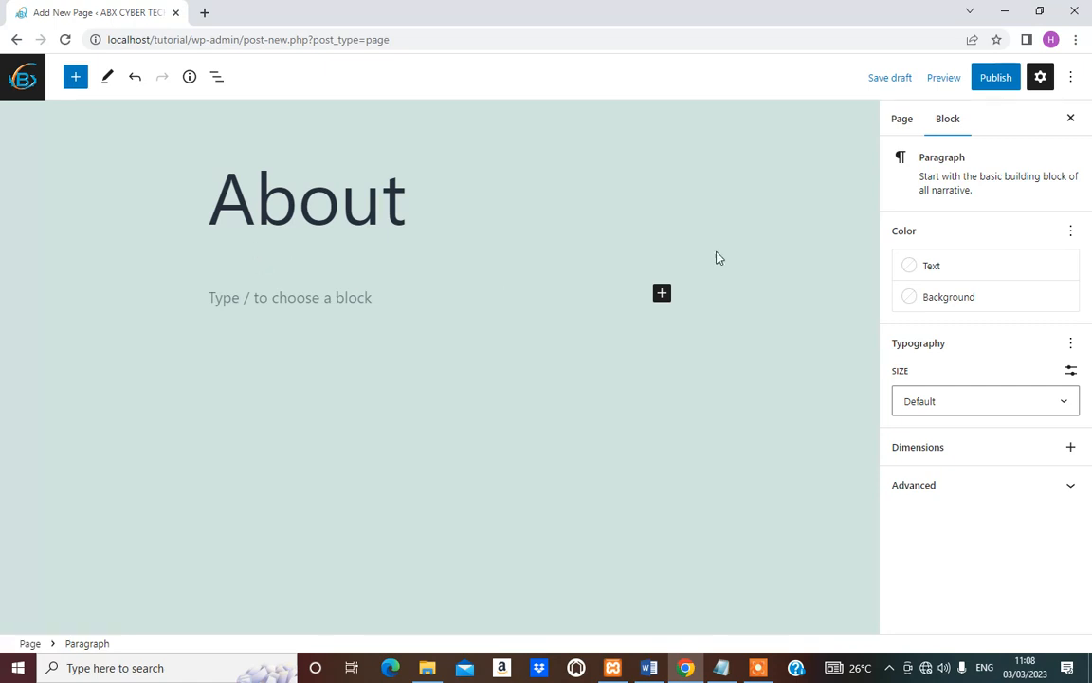
{"action": "left_click", "coordinate": [661, 298]}
{"action": "left_click", "coordinate": [705, 477]}
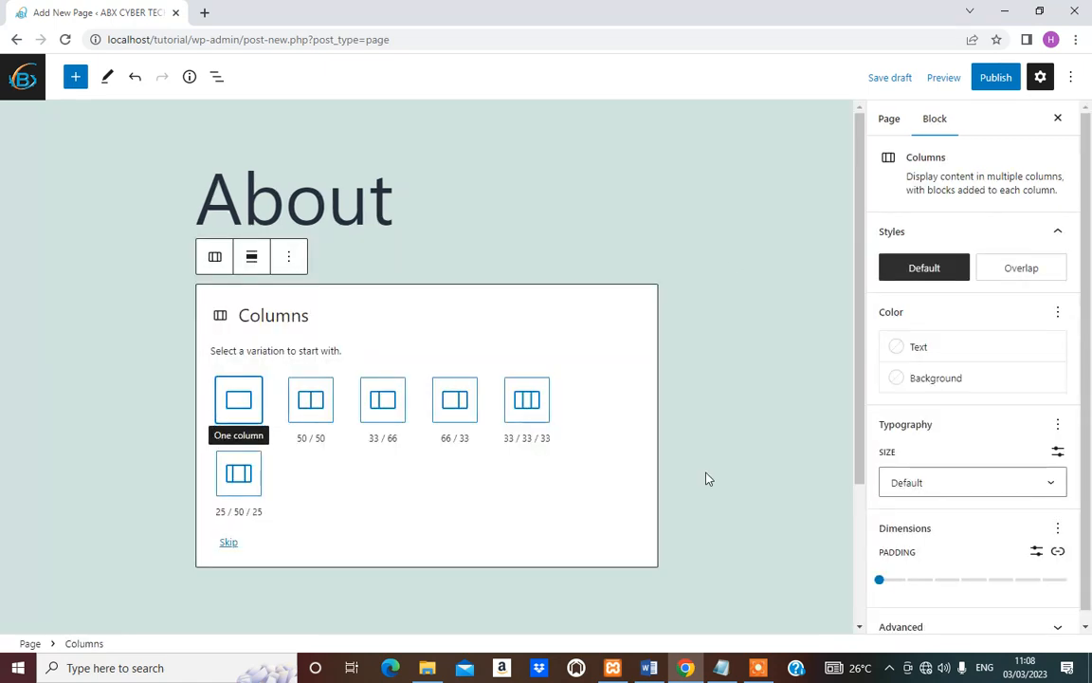
{"action": "left_click", "coordinate": [239, 403]}
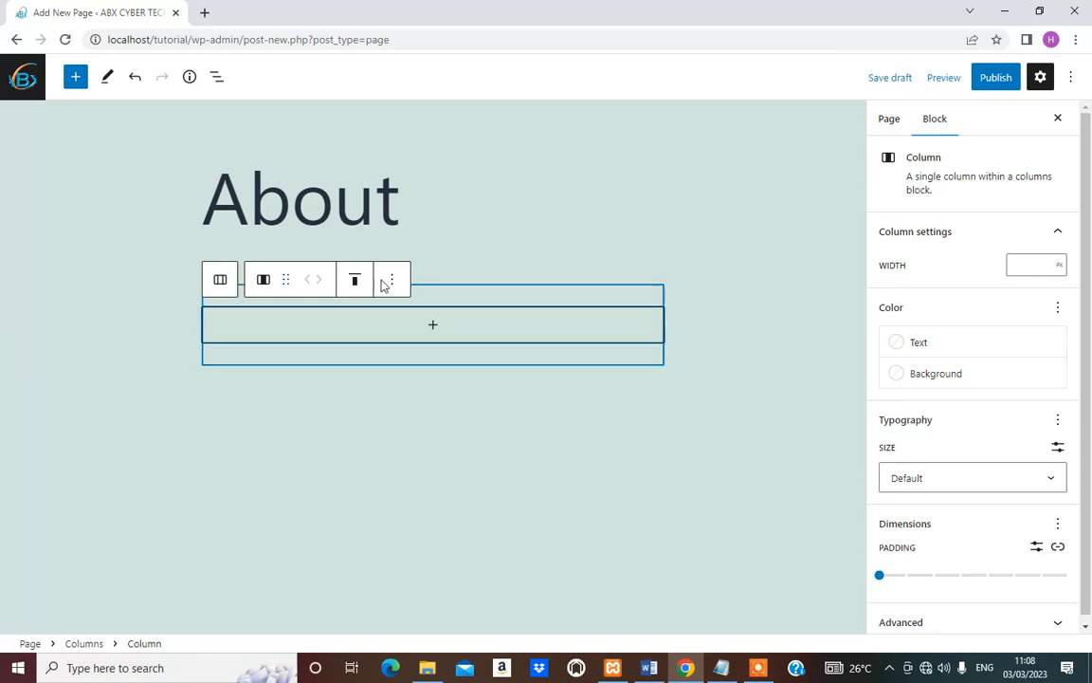
Insert an Image block in the column using pexels-thisisengineering-3862634.jpg, the joystick photo, from the media library.
{"action": "left_click", "coordinate": [434, 325]}
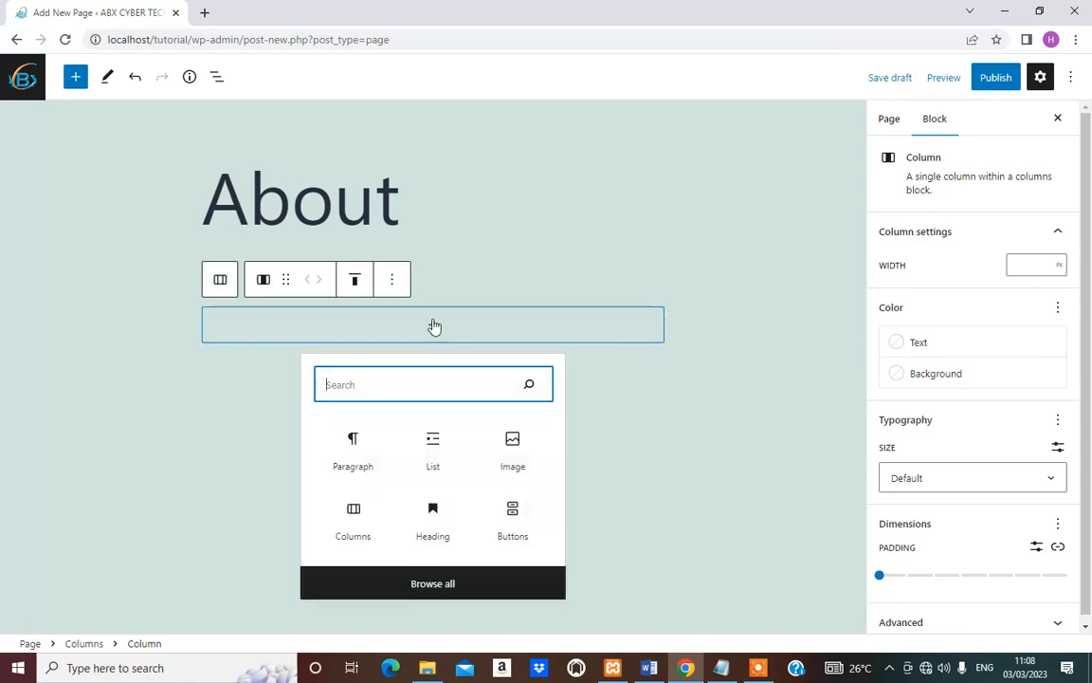
{"action": "left_click", "coordinate": [513, 453]}
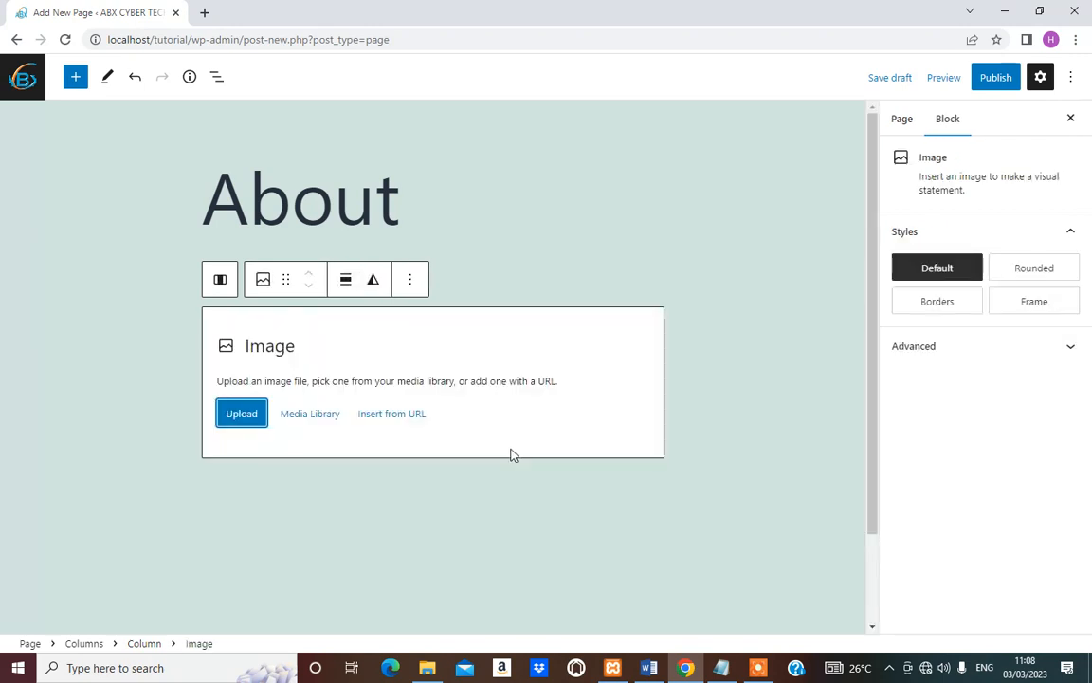
{"action": "left_click", "coordinate": [312, 413]}
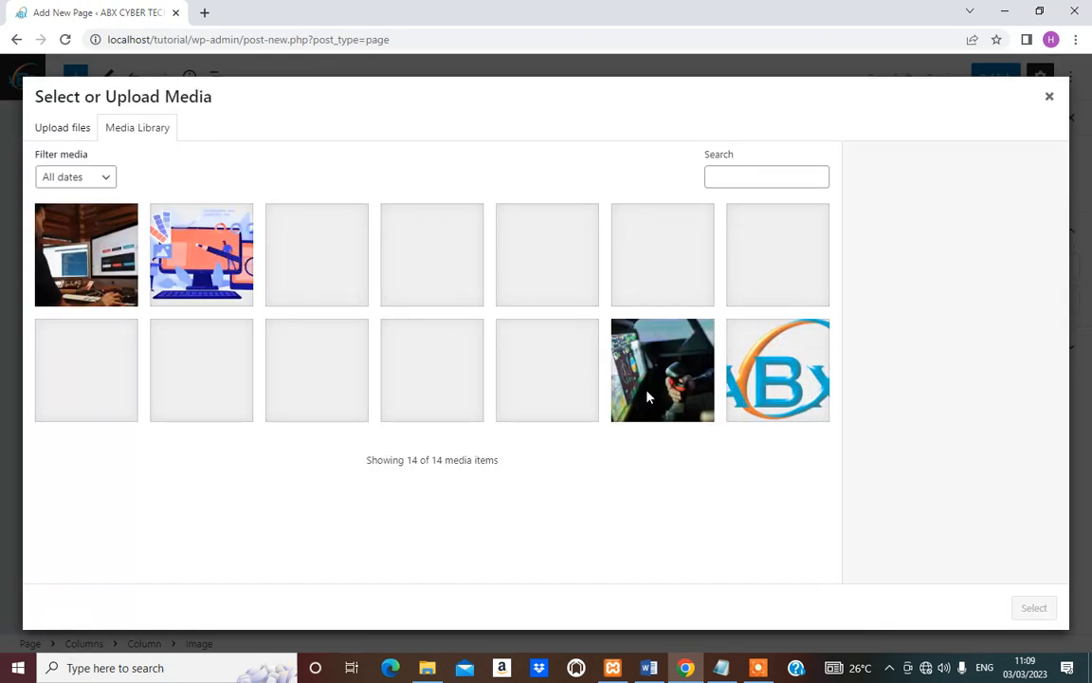
{"action": "left_click", "coordinate": [675, 383]}
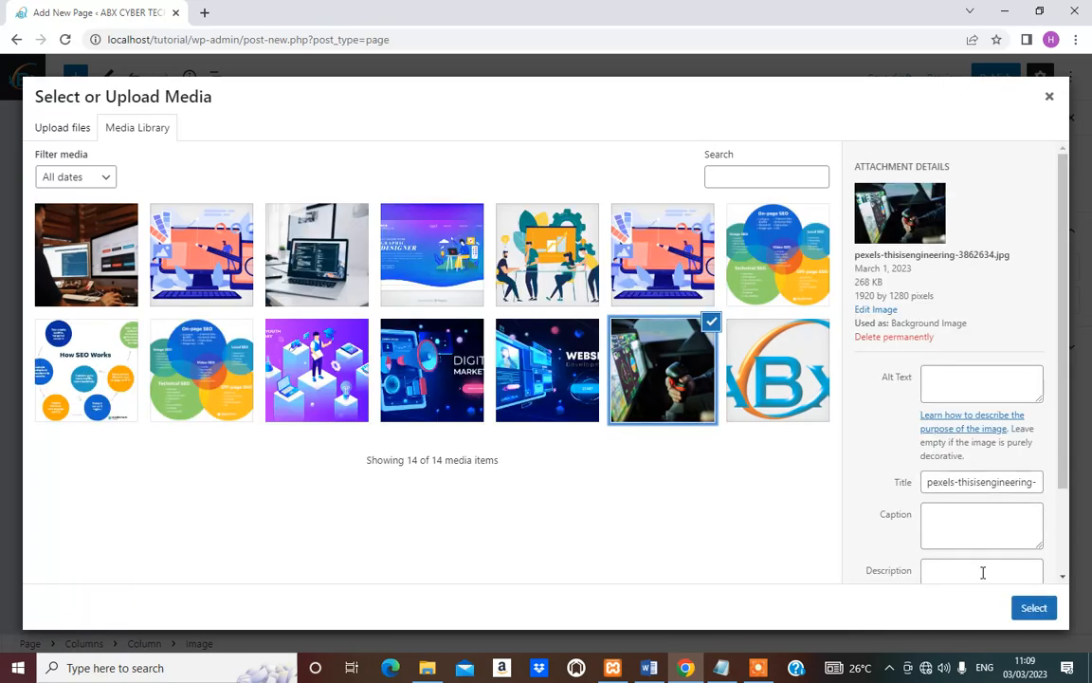
{"action": "left_click", "coordinate": [1035, 608]}
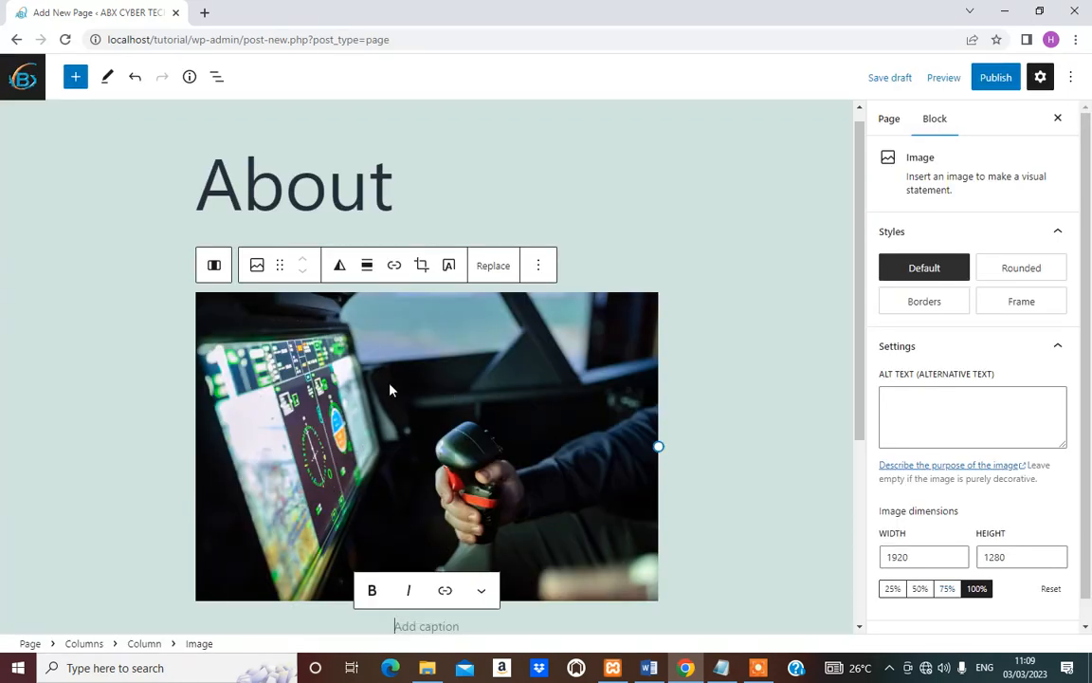
Set the alignment of the Columns block holding the image to full width.
{"action": "scroll", "coordinate": [453, 384], "scroll_direction": "down", "scroll_amount": 4}
{"action": "scroll", "coordinate": [589, 218], "scroll_direction": "up", "scroll_amount": 3}
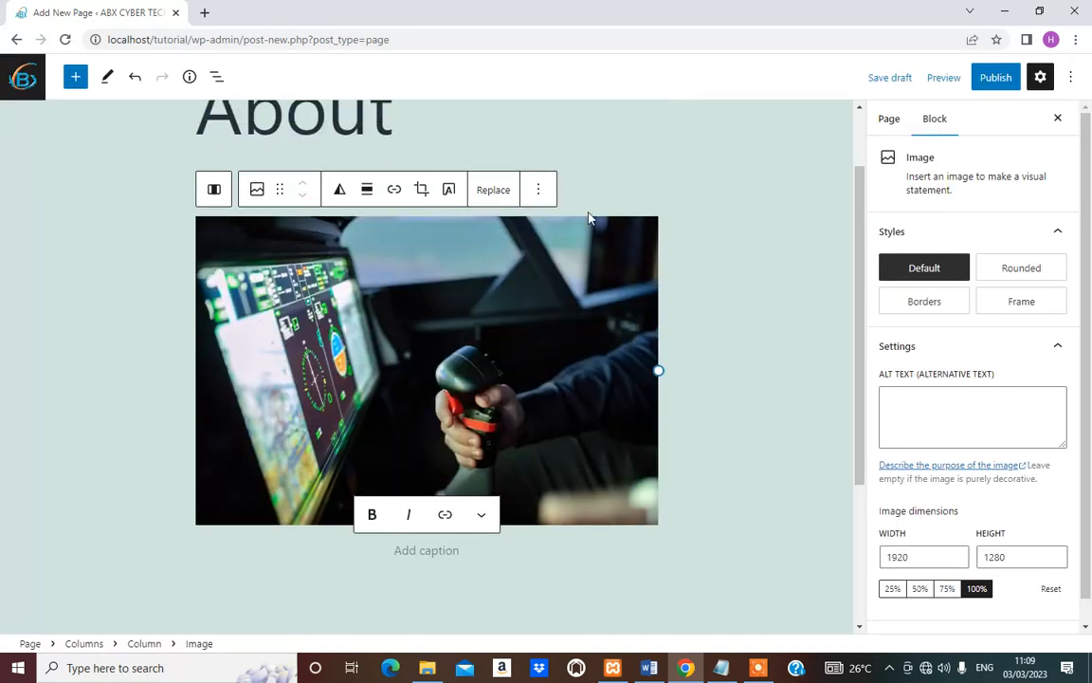
{"action": "left_click", "coordinate": [367, 188]}
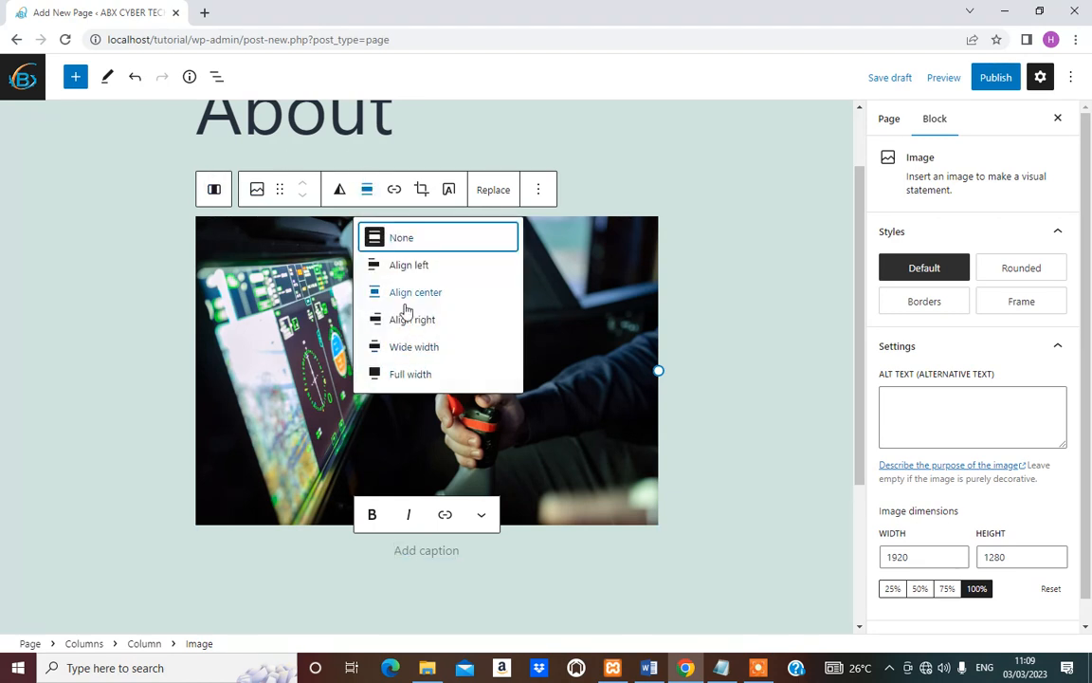
{"action": "left_click", "coordinate": [716, 333]}
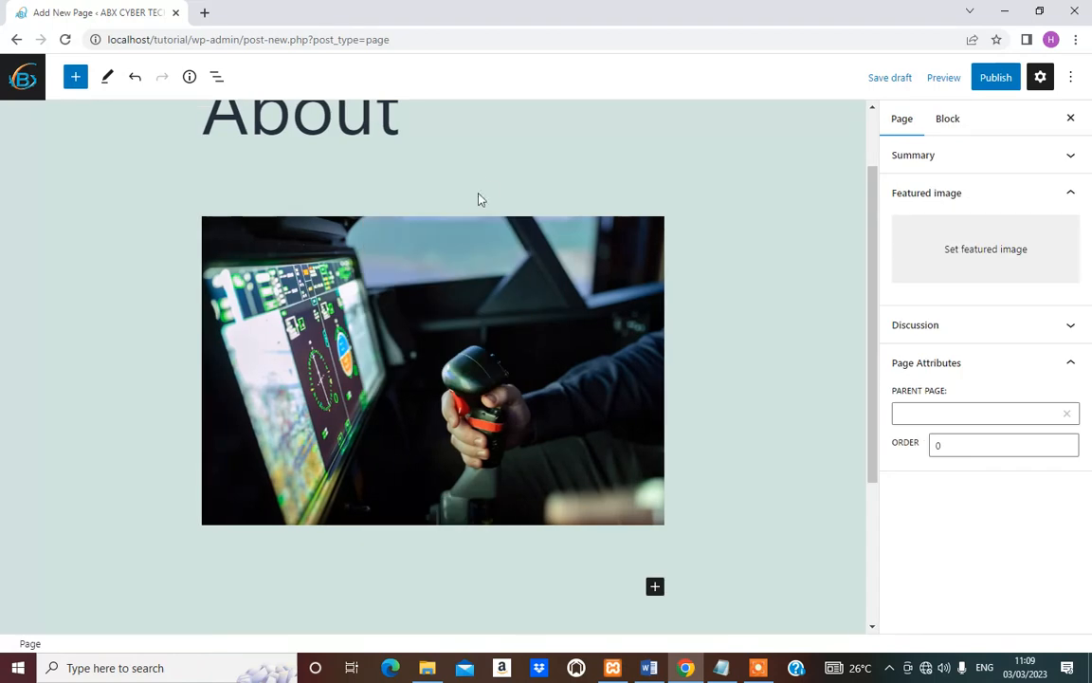
{"action": "left_click", "coordinate": [473, 203]}
{"action": "left_click", "coordinate": [253, 167]}
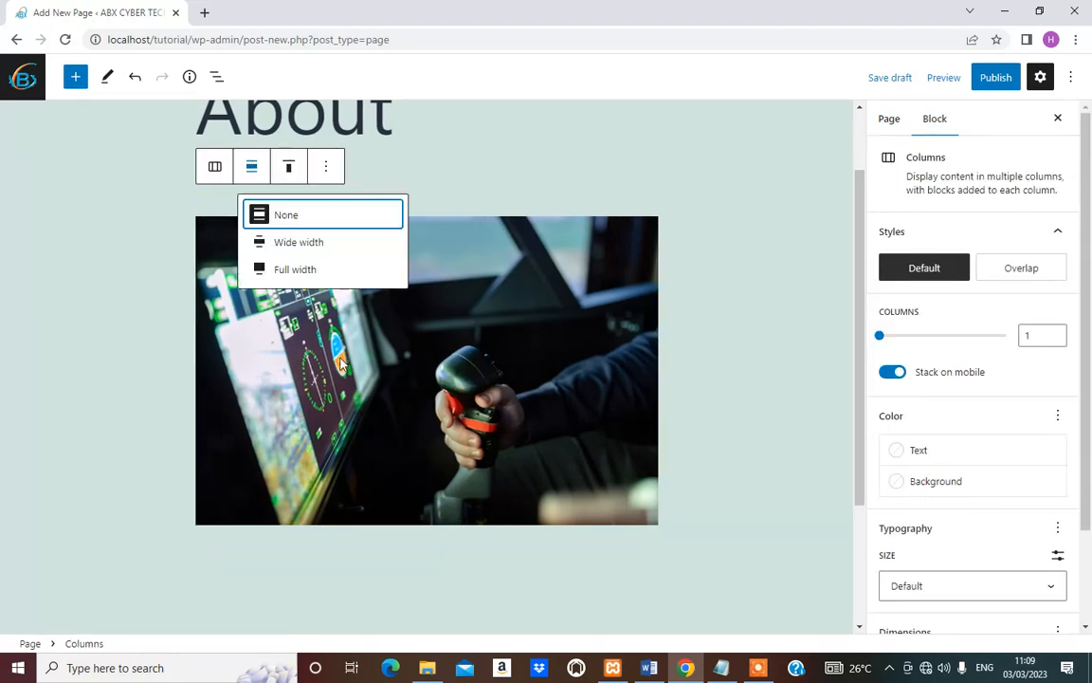
{"action": "left_click", "coordinate": [296, 271]}
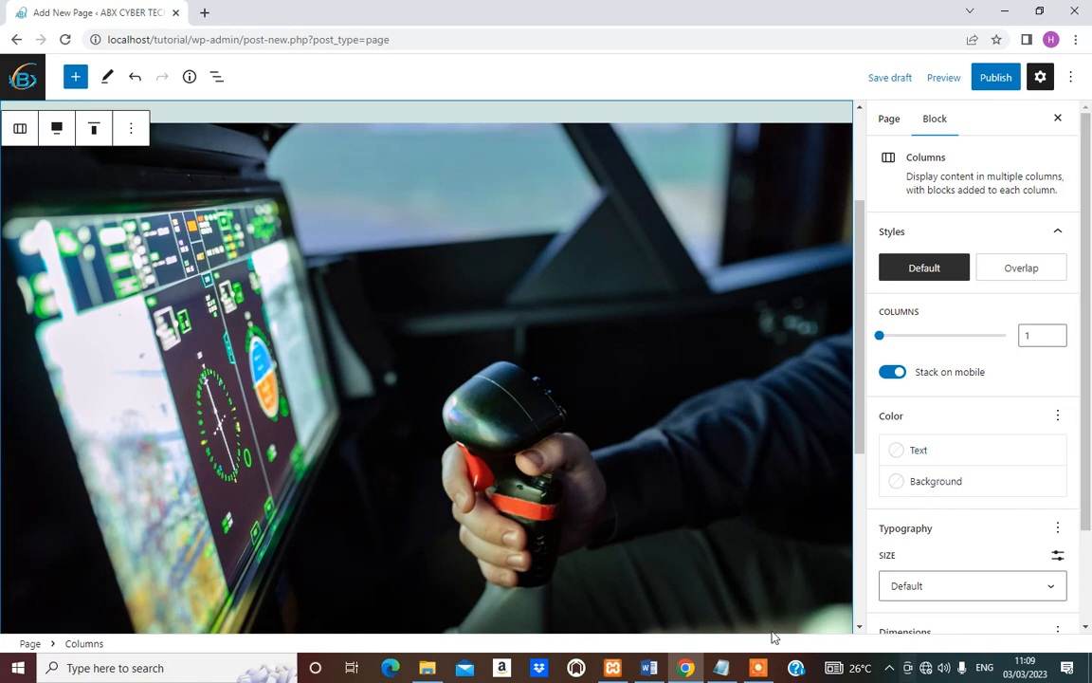
Set a custom padding of 100 px on the image's Columns block.
{"action": "scroll", "coordinate": [1033, 519], "scroll_direction": "down", "scroll_amount": 2}
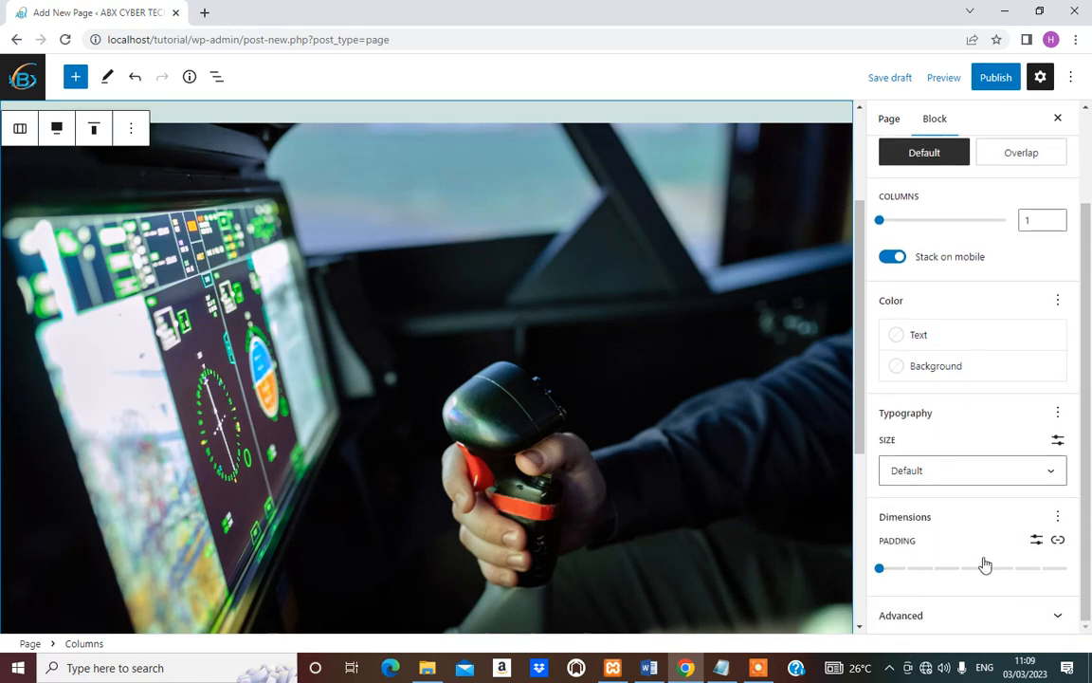
{"action": "left_click", "coordinate": [1037, 540]}
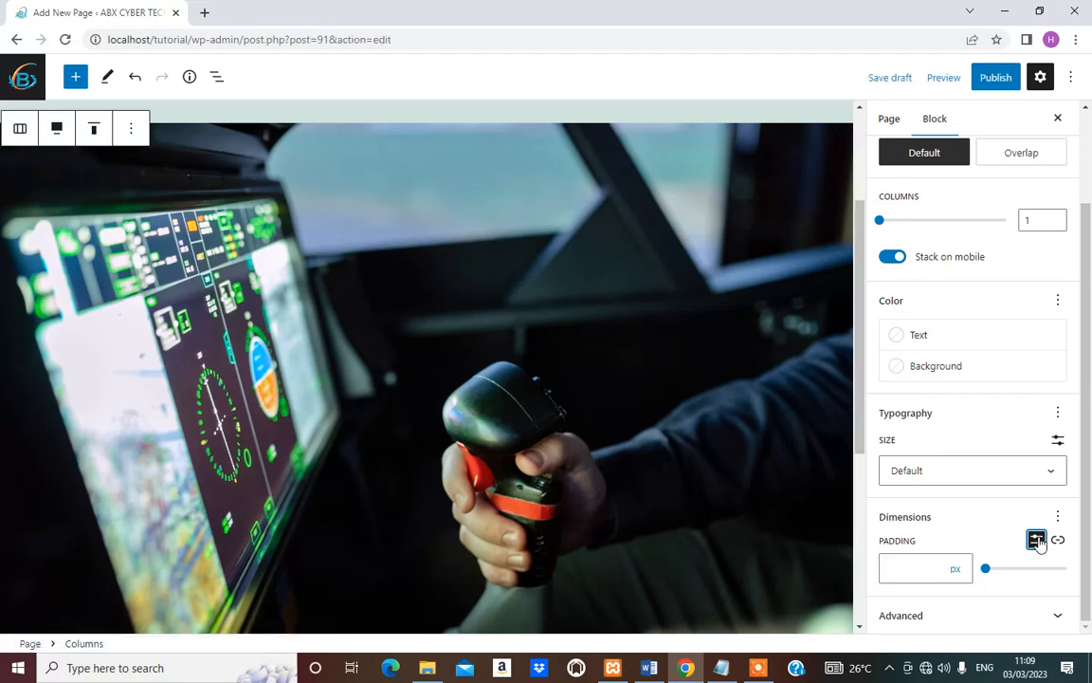
{"action": "left_click", "coordinate": [923, 565]}
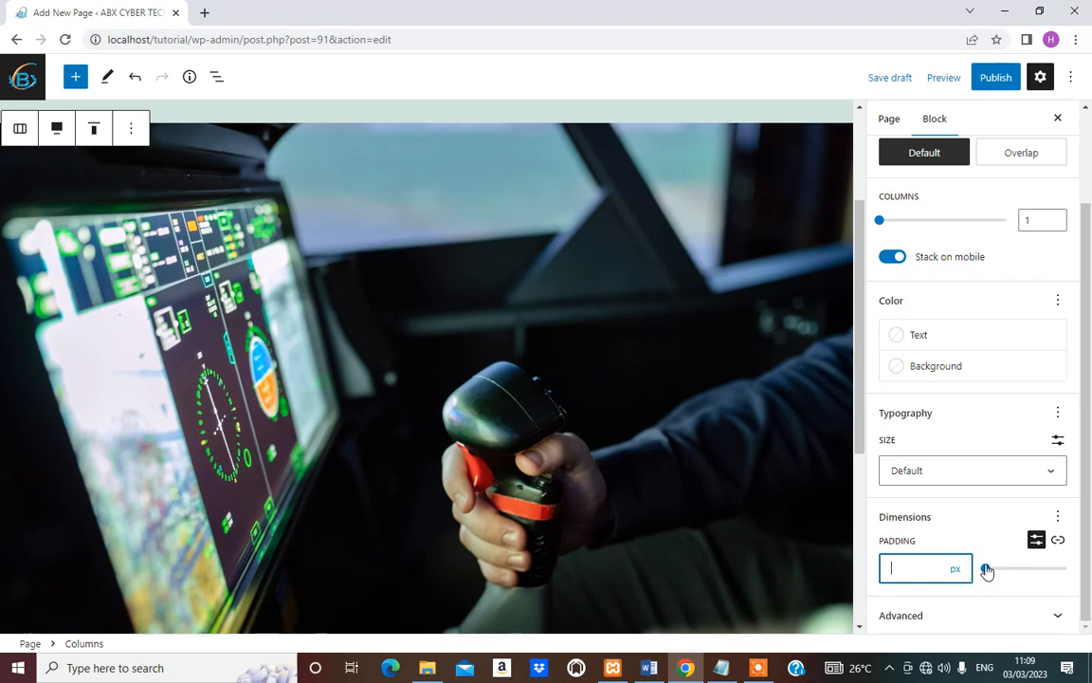
{"action": "left_click_drag", "start_coordinate": [985, 569], "coordinate": [1068, 569]}
Examine the spacing around the padded image, from the page title down to the area below it.
{"action": "scroll", "coordinate": [409, 406], "scroll_direction": "down", "scroll_amount": 5}
{"action": "scroll", "coordinate": [493, 293], "scroll_direction": "up", "scroll_amount": 3}
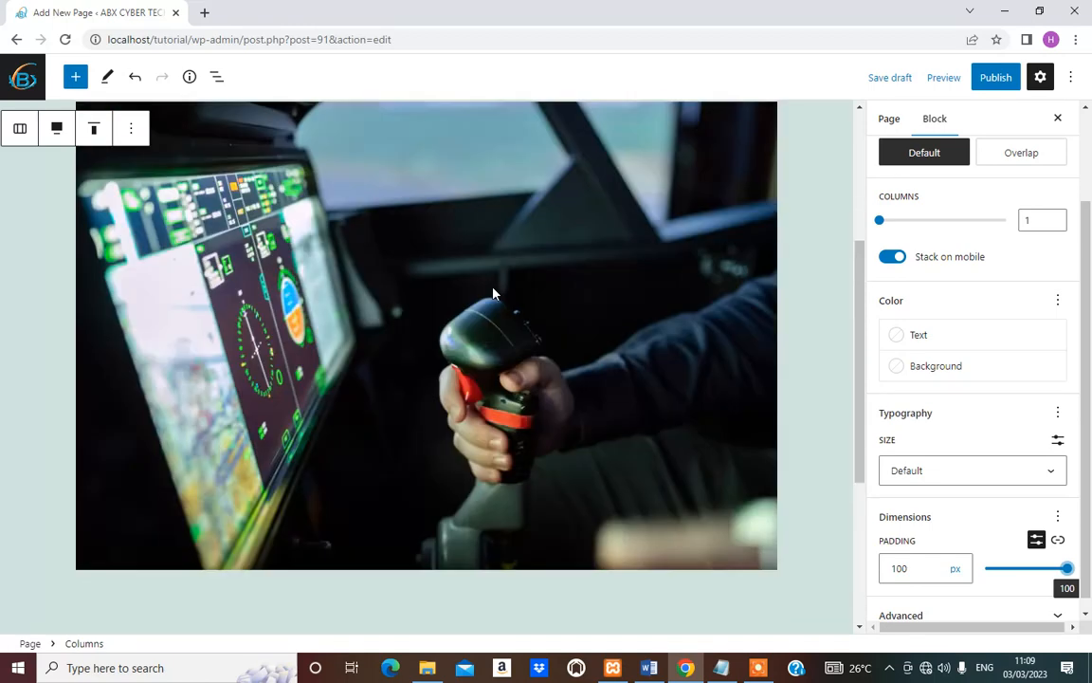
{"action": "scroll", "coordinate": [679, 317], "scroll_direction": "up", "scroll_amount": 3}
{"action": "scroll", "coordinate": [580, 495], "scroll_direction": "down", "scroll_amount": 3}
{"action": "scroll", "coordinate": [105, 188], "scroll_direction": "up", "scroll_amount": 3}
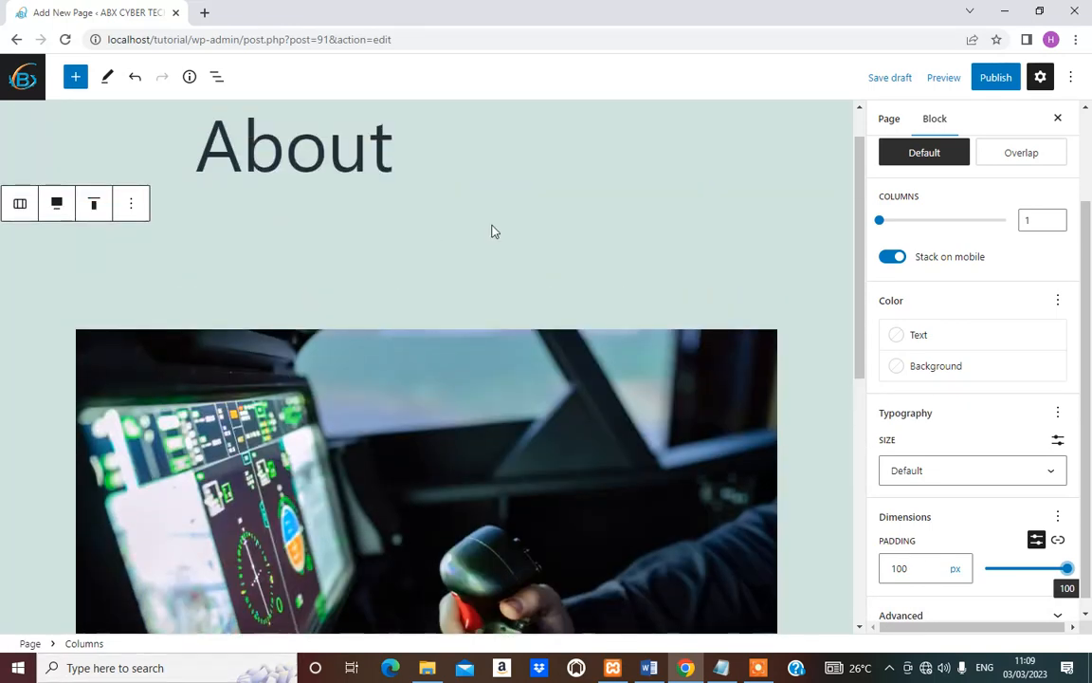
{"action": "scroll", "coordinate": [616, 351], "scroll_direction": "down", "scroll_amount": 2}
{"action": "scroll", "coordinate": [531, 398], "scroll_direction": "down", "scroll_amount": 2}
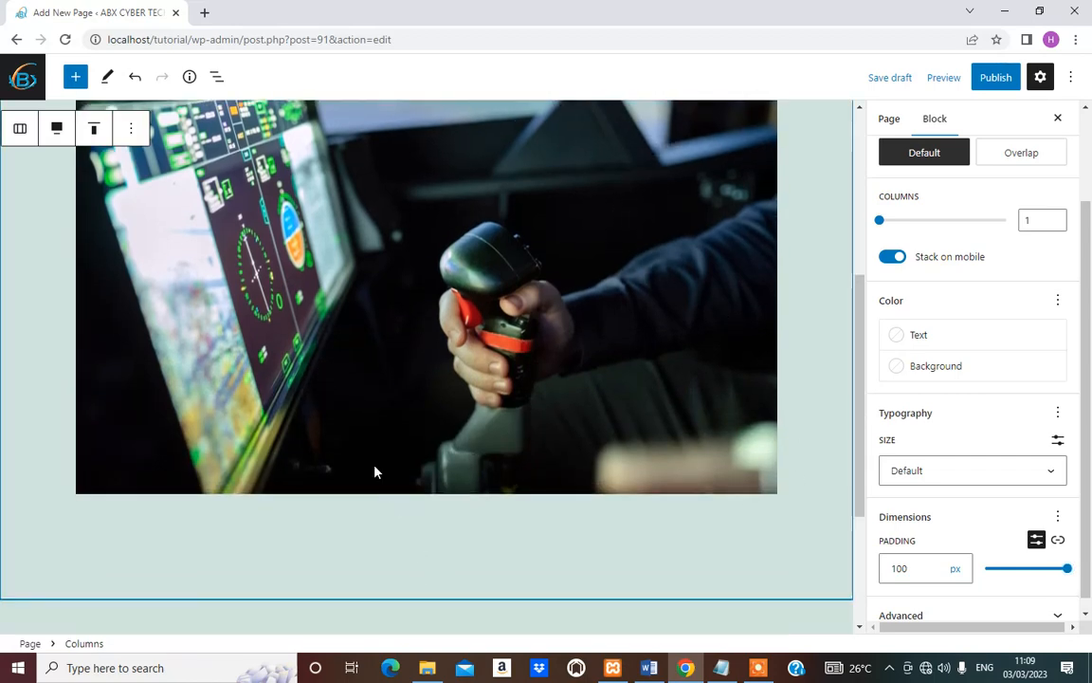
{"action": "scroll", "coordinate": [313, 379], "scroll_direction": "up", "scroll_amount": 4}
{"action": "scroll", "coordinate": [272, 318], "scroll_direction": "up", "scroll_amount": 1}
{"action": "scroll", "coordinate": [285, 226], "scroll_direction": "down", "scroll_amount": 8}
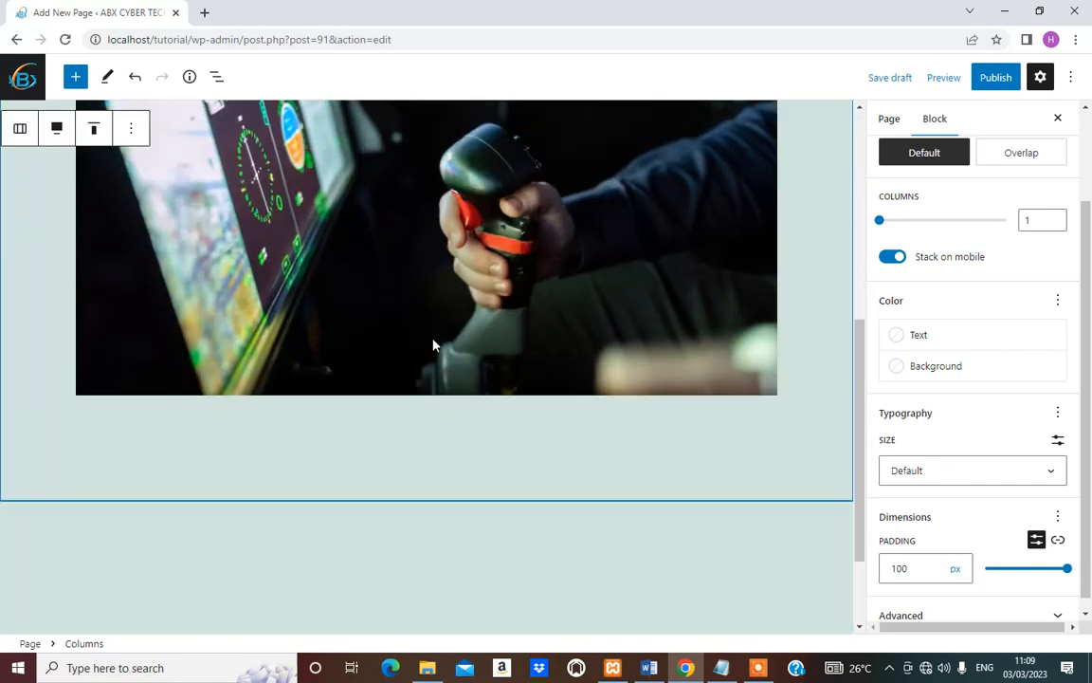
Add a second one-column Columns block below the image and insert a Paragraph block in it.
{"action": "left_click", "coordinate": [530, 519]}
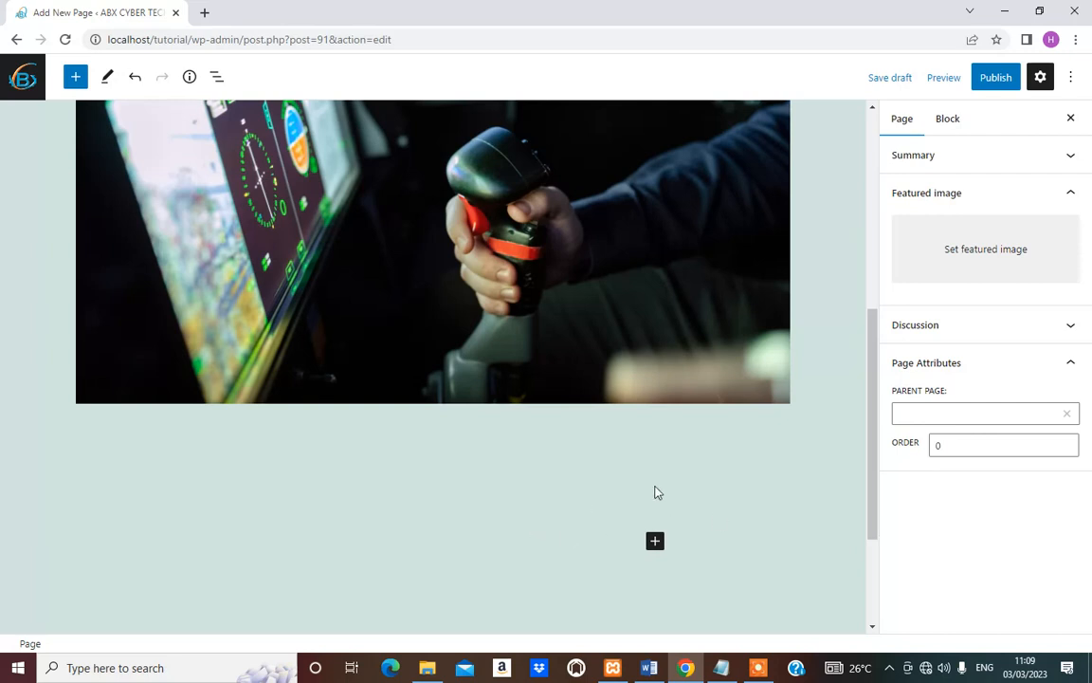
{"action": "left_click", "coordinate": [656, 541]}
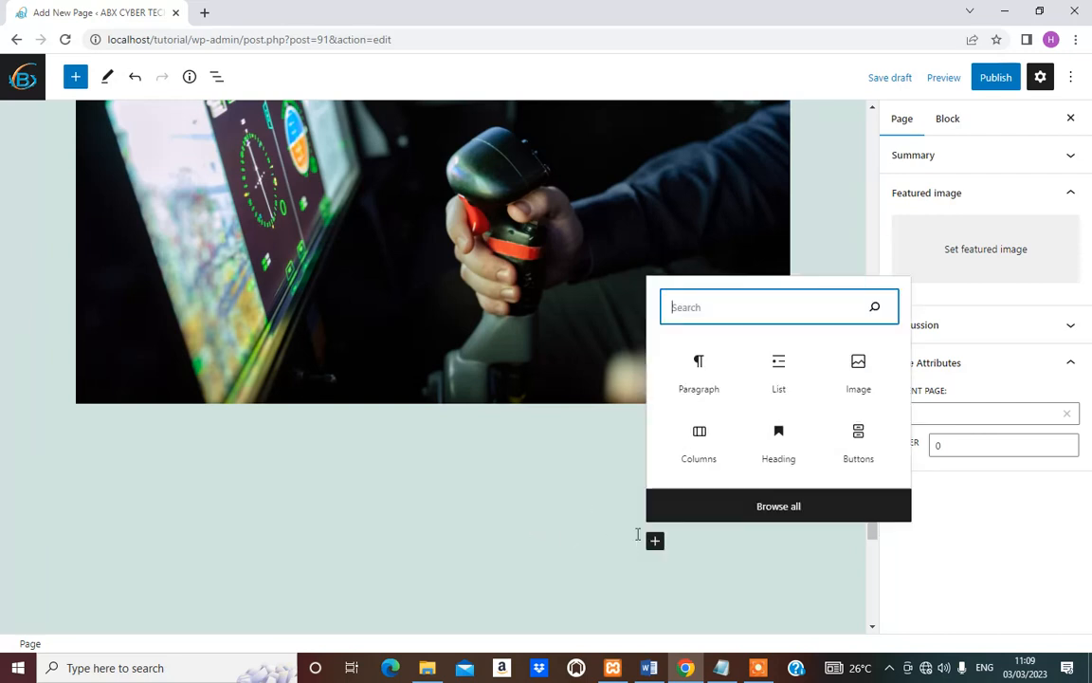
{"action": "left_click", "coordinate": [701, 436]}
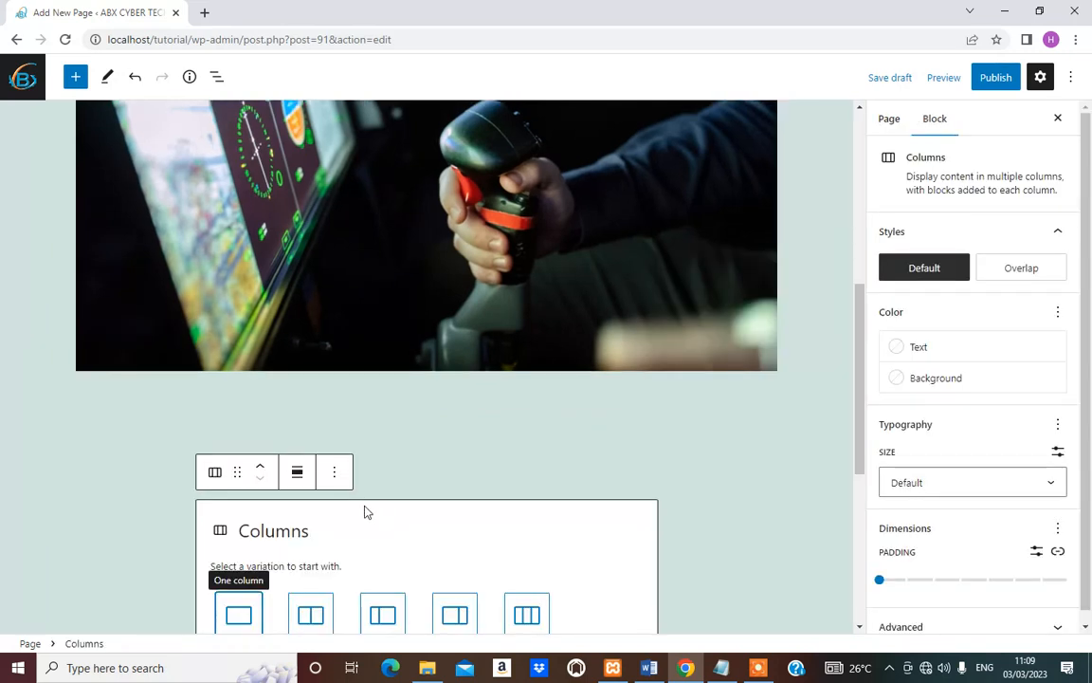
{"action": "scroll", "coordinate": [366, 511], "scroll_direction": "down", "scroll_amount": 3}
{"action": "left_click", "coordinate": [237, 312]}
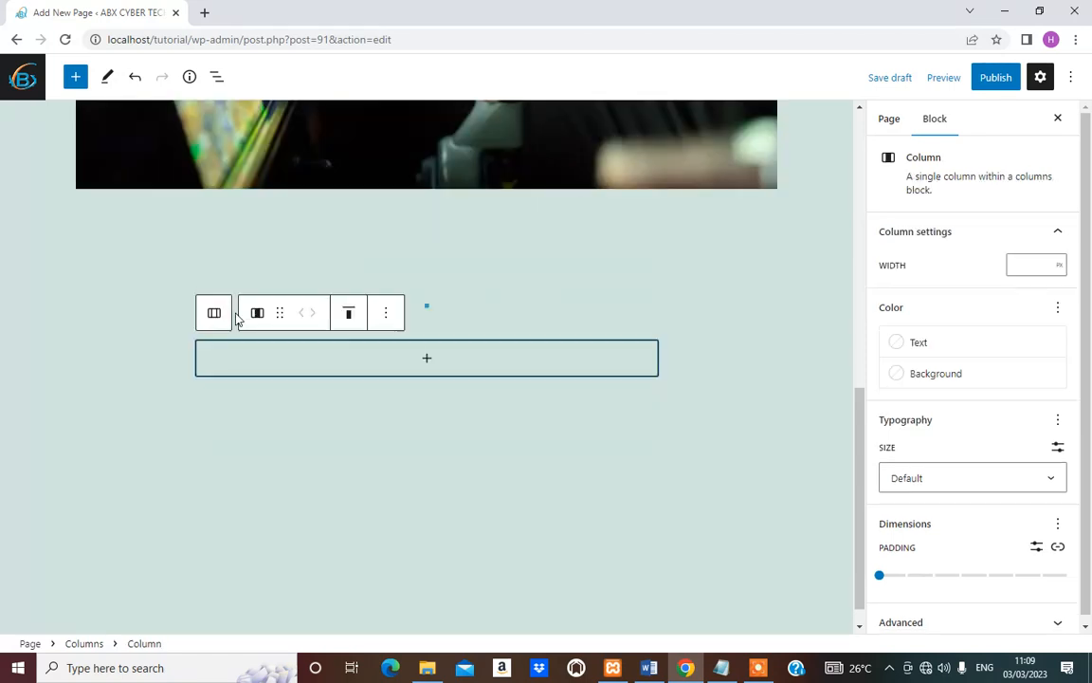
{"action": "left_click", "coordinate": [427, 362]}
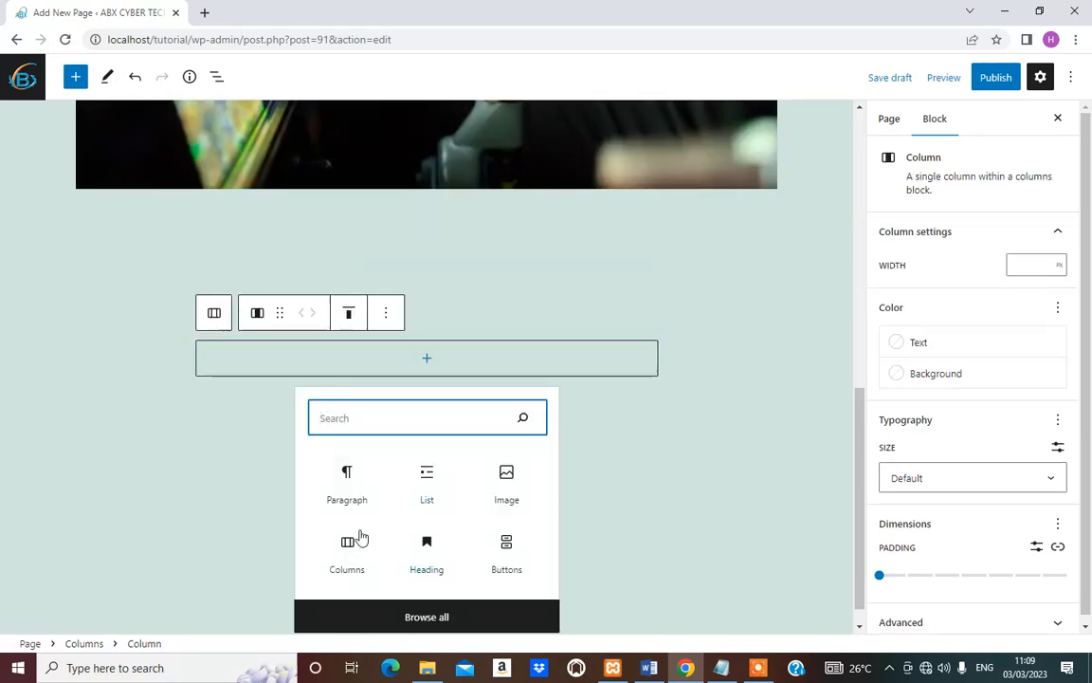
{"action": "left_click", "coordinate": [350, 495]}
Check the selected text in the About document in Word, return to Chrome and paste it into the empty paragraph.
{"action": "scroll", "coordinate": [337, 422], "scroll_direction": "up", "scroll_amount": 2}
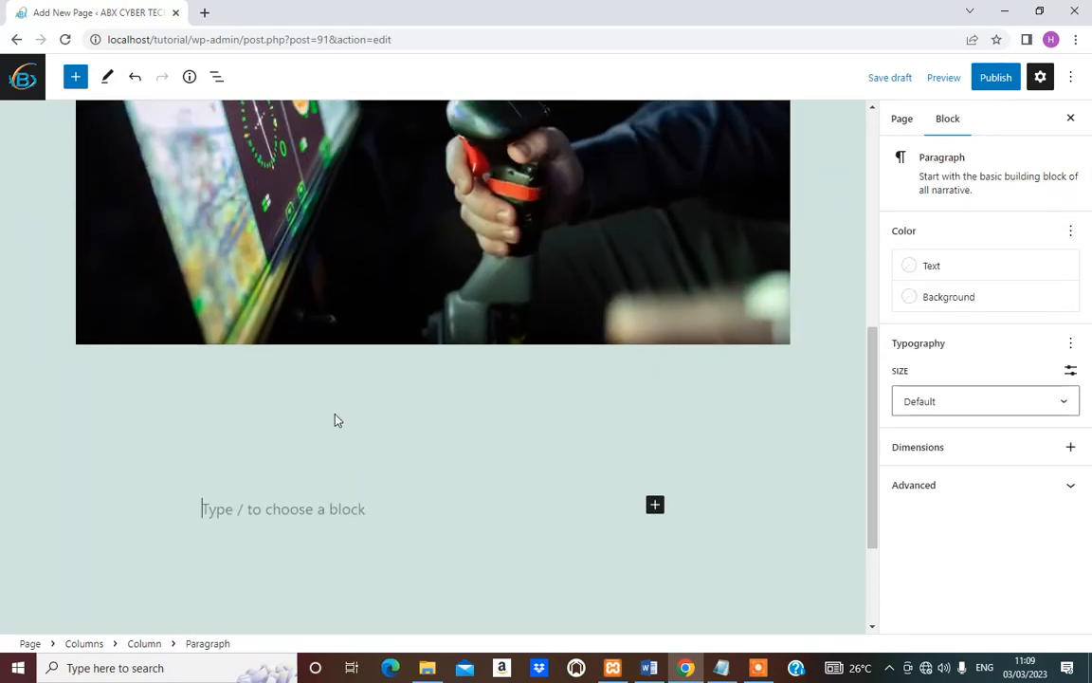
{"action": "scroll", "coordinate": [343, 380], "scroll_direction": "down", "scroll_amount": 2}
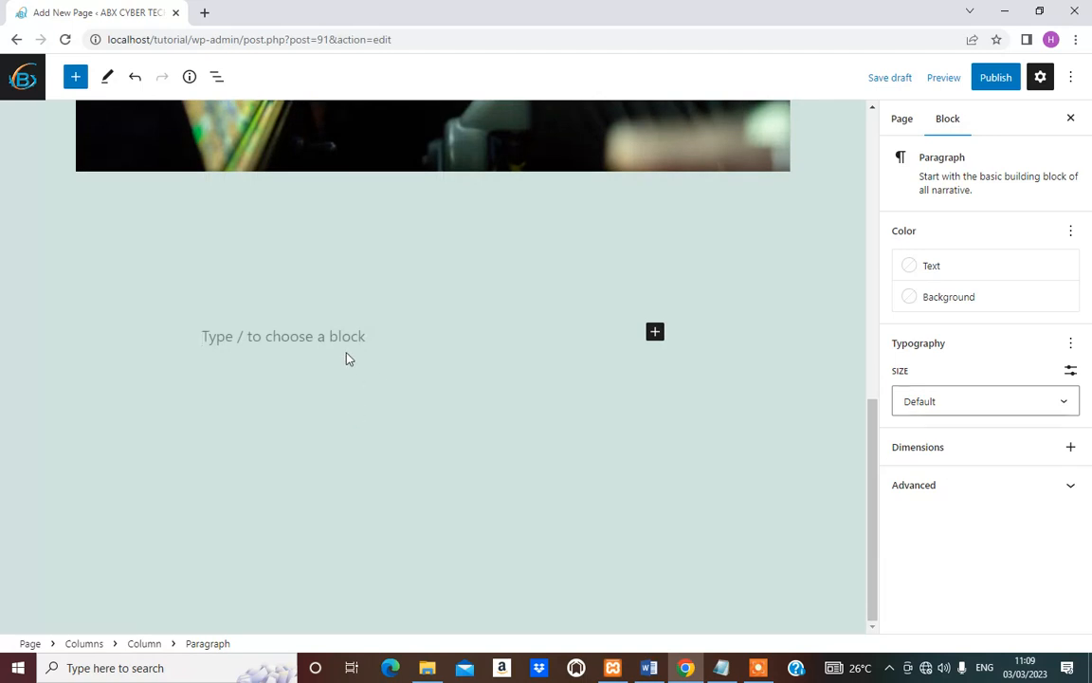
{"action": "left_click", "coordinate": [652, 668]}
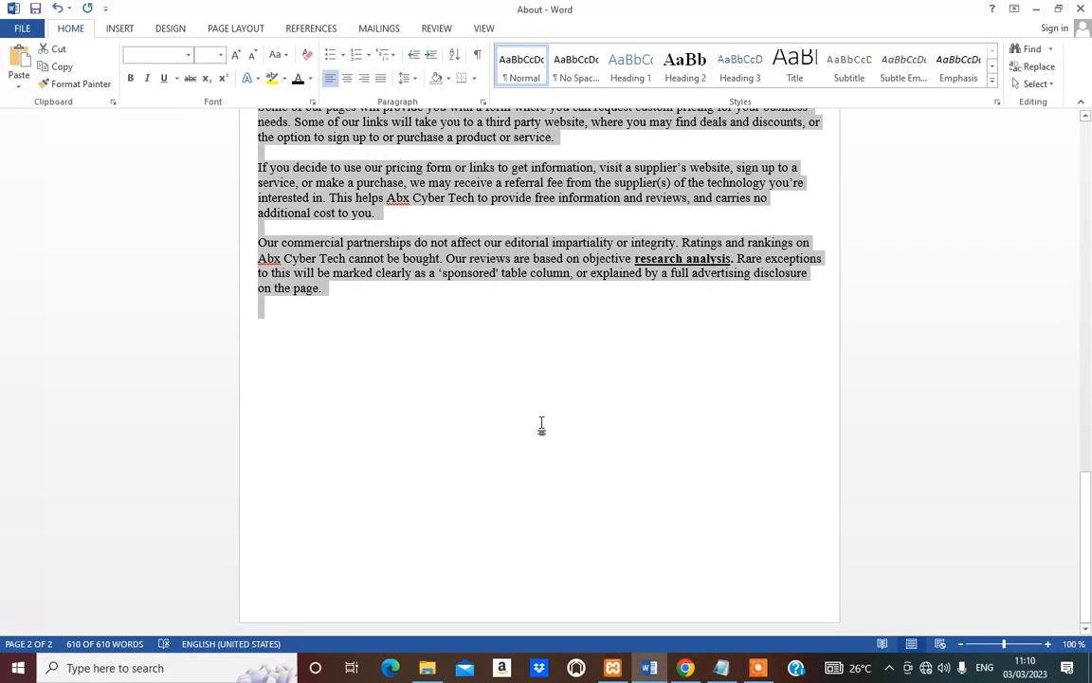
{"action": "left_click", "coordinate": [686, 669]}
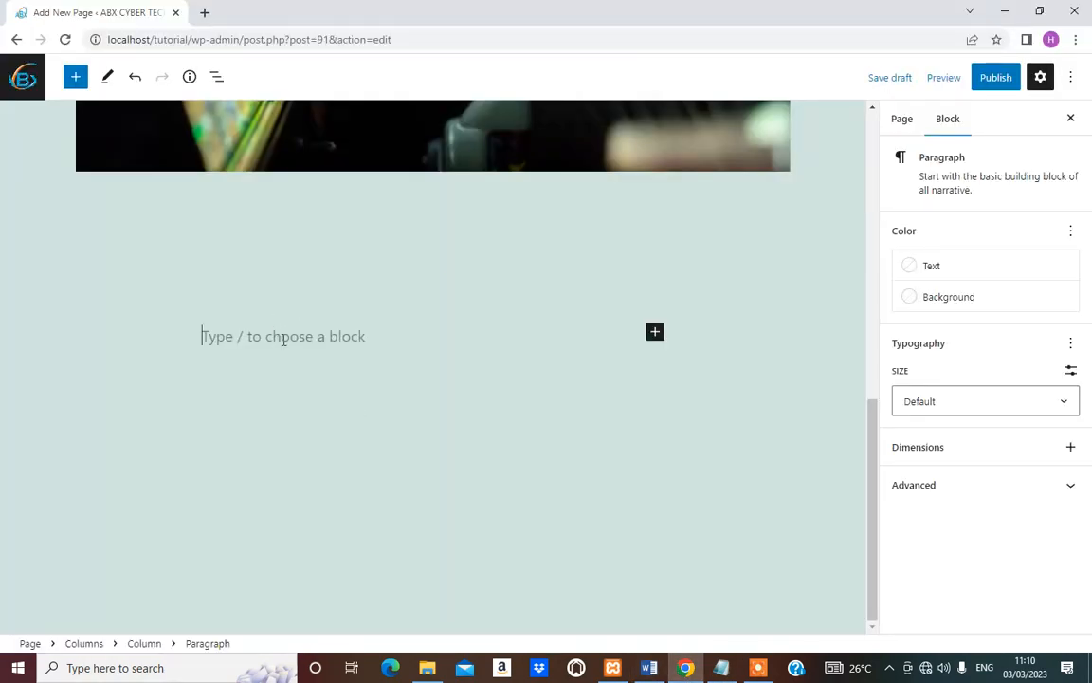
{"action": "key", "text": "ctrl+v"}
Select the Columns block holding the pasted About text and set its alignment to full width.
{"action": "scroll", "coordinate": [384, 339], "scroll_direction": "up", "scroll_amount": 10}
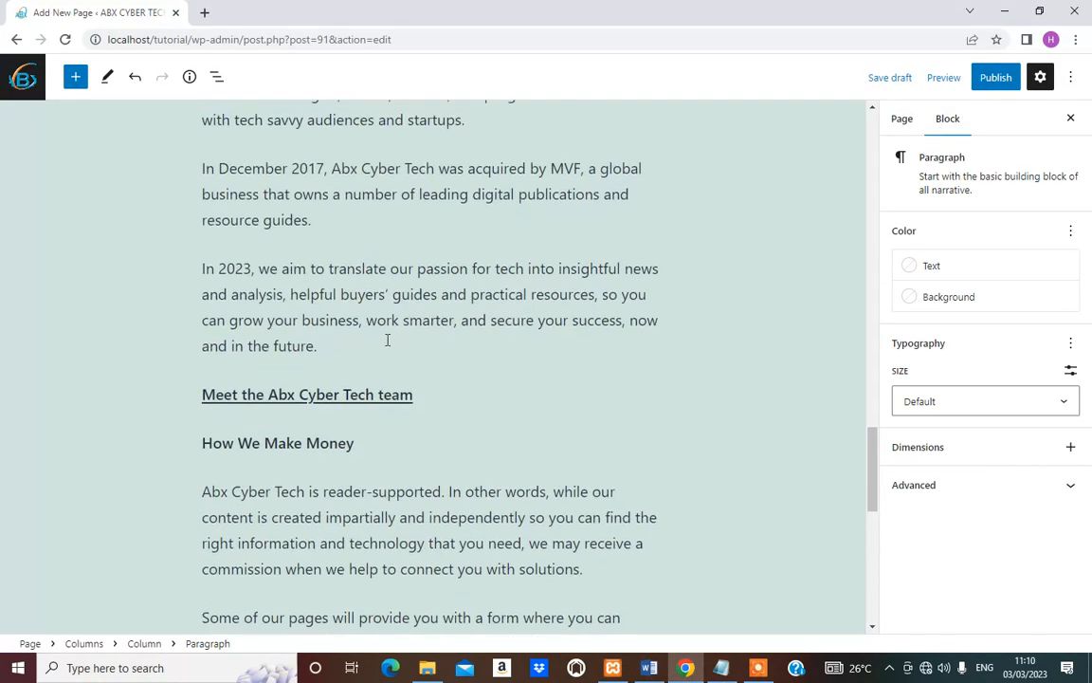
{"action": "scroll", "coordinate": [383, 339], "scroll_direction": "up", "scroll_amount": 10}
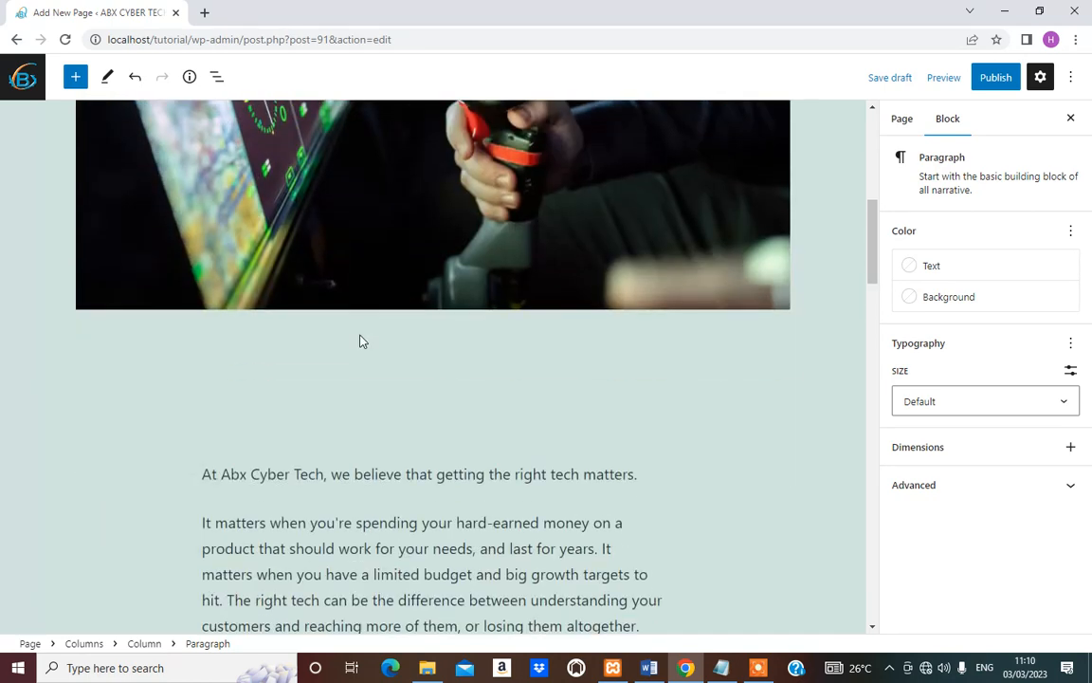
{"action": "left_click", "coordinate": [328, 460]}
{"action": "left_click", "coordinate": [273, 457]}
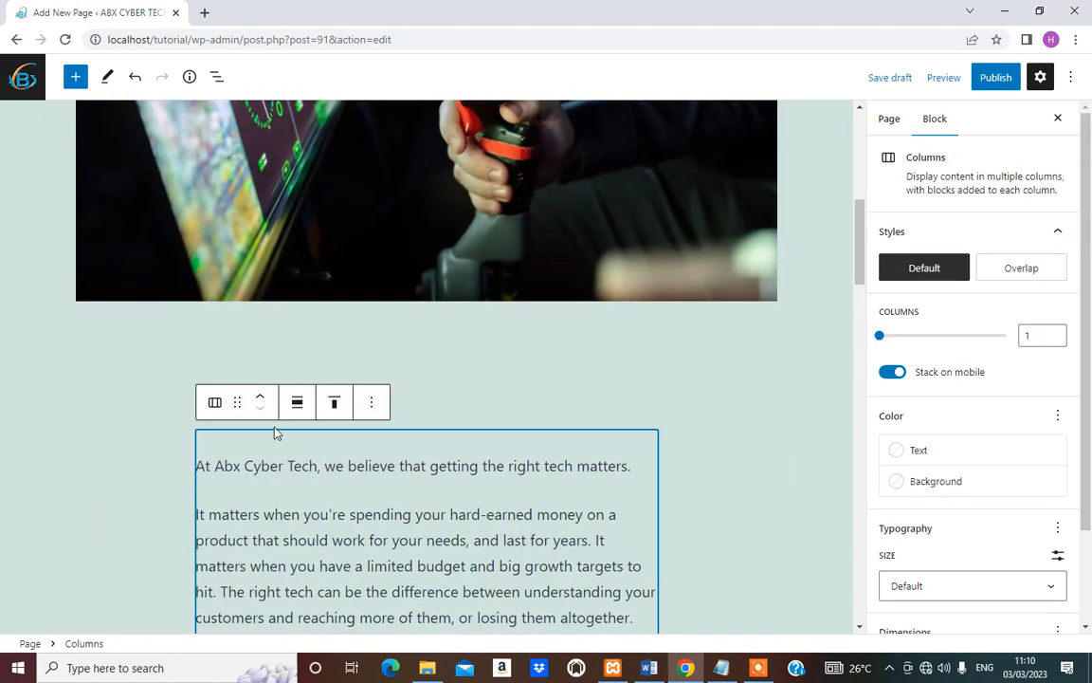
{"action": "left_click", "coordinate": [297, 404]}
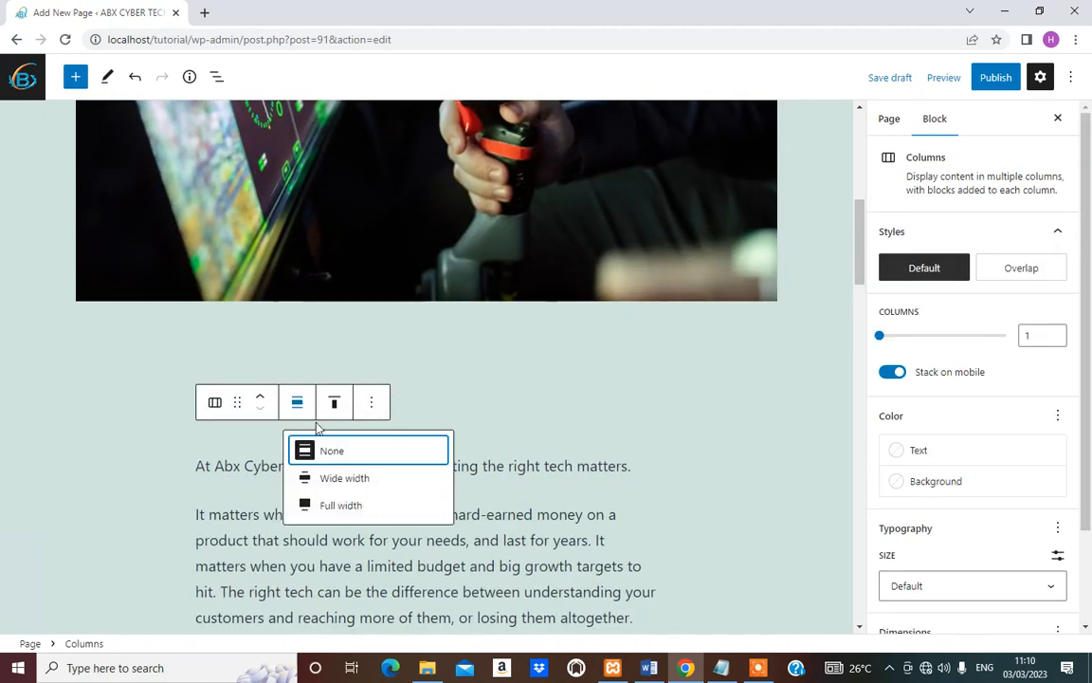
{"action": "left_click", "coordinate": [342, 501]}
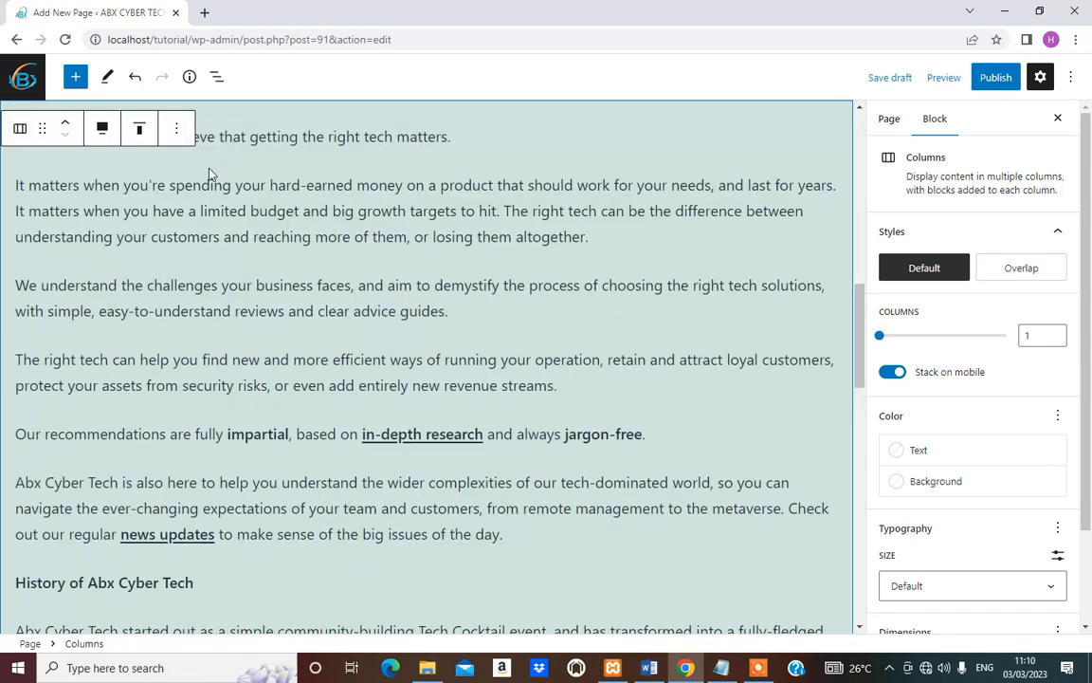
Set the padding of the text's Columns block to preset 5 and check the spacing around the text.
{"action": "scroll", "coordinate": [209, 173], "scroll_direction": "up", "scroll_amount": 1}
{"action": "scroll", "coordinate": [976, 588], "scroll_direction": "down", "scroll_amount": 2}
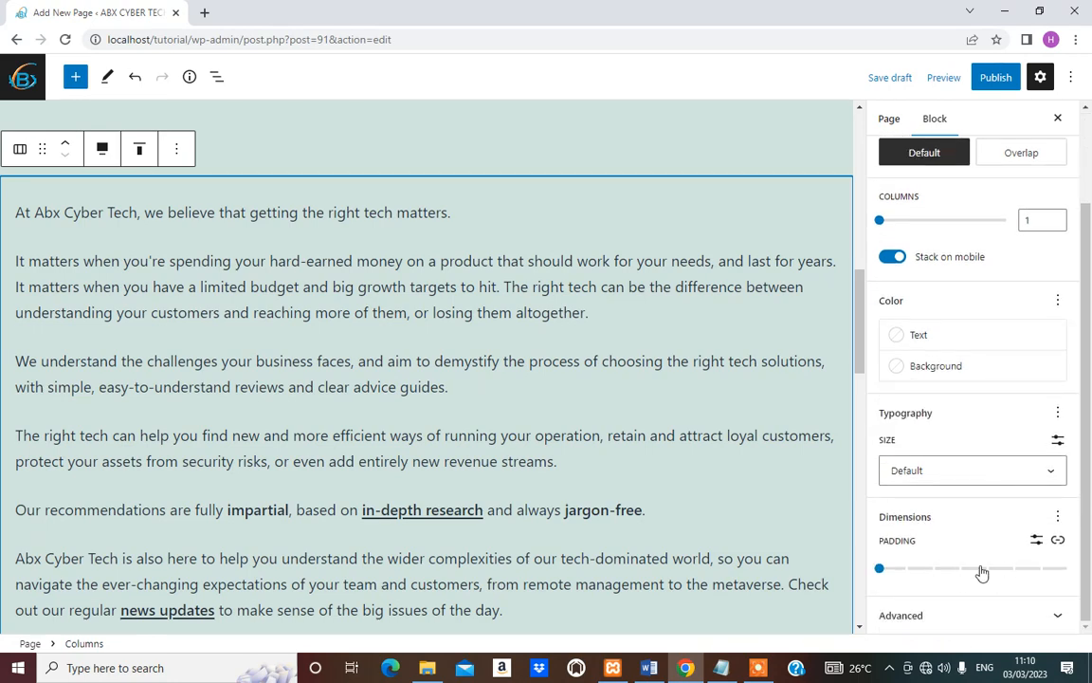
{"action": "left_click", "coordinate": [988, 569]}
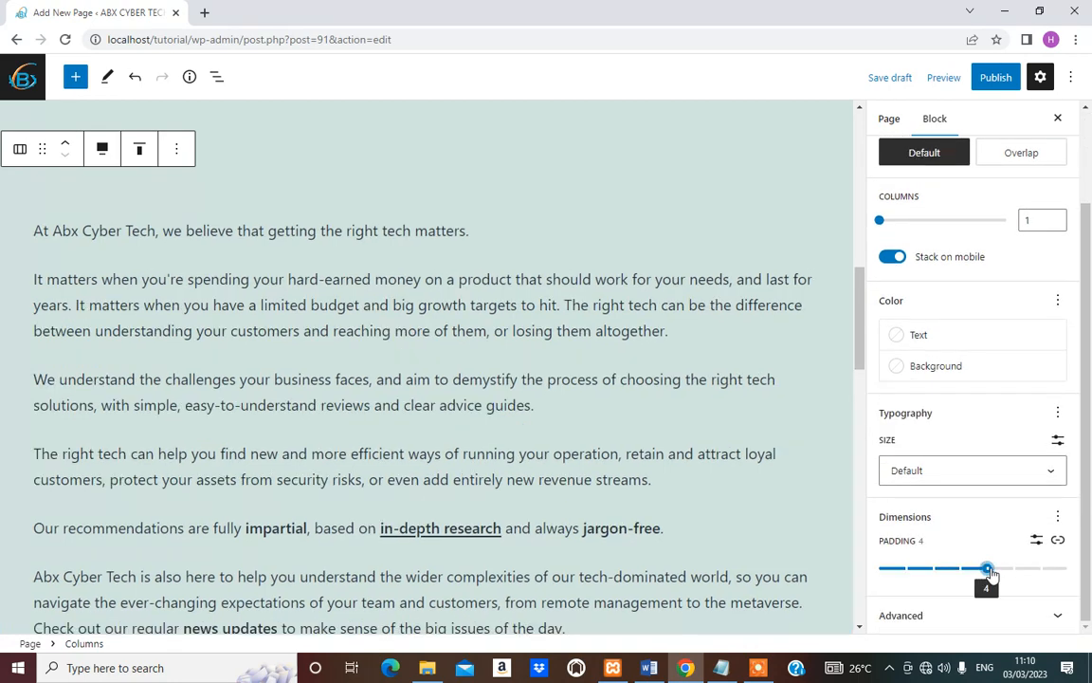
{"action": "left_click", "coordinate": [1015, 570]}
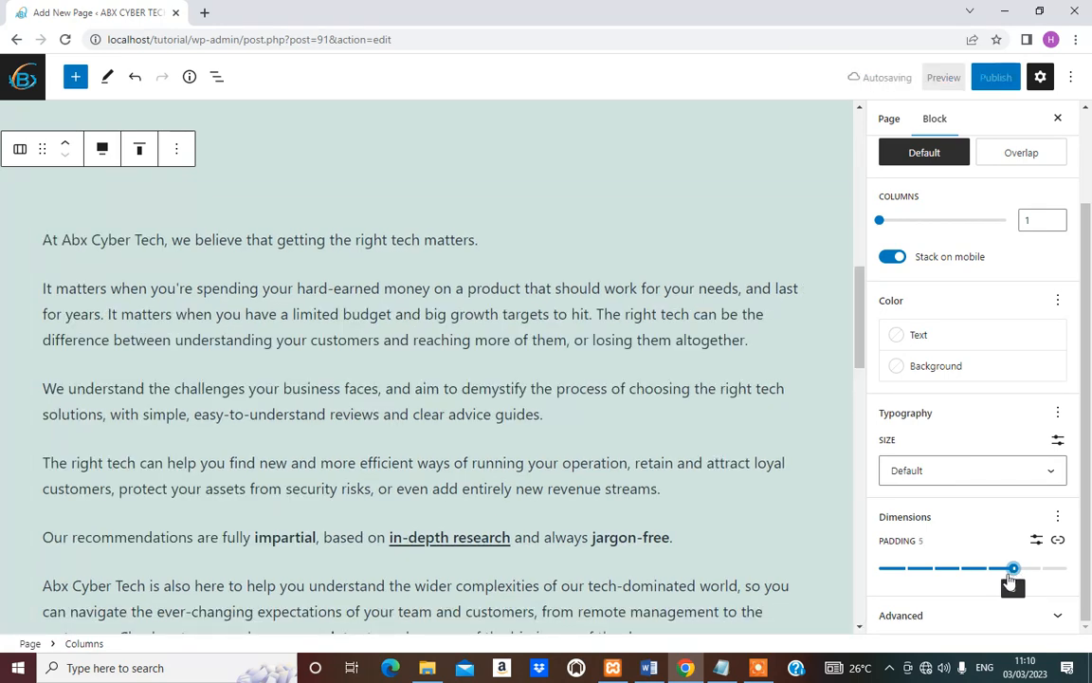
{"action": "scroll", "coordinate": [157, 371], "scroll_direction": "up", "scroll_amount": 4}
{"action": "scroll", "coordinate": [166, 378], "scroll_direction": "up", "scroll_amount": 2}
{"action": "scroll", "coordinate": [161, 375], "scroll_direction": "down", "scroll_amount": 5}
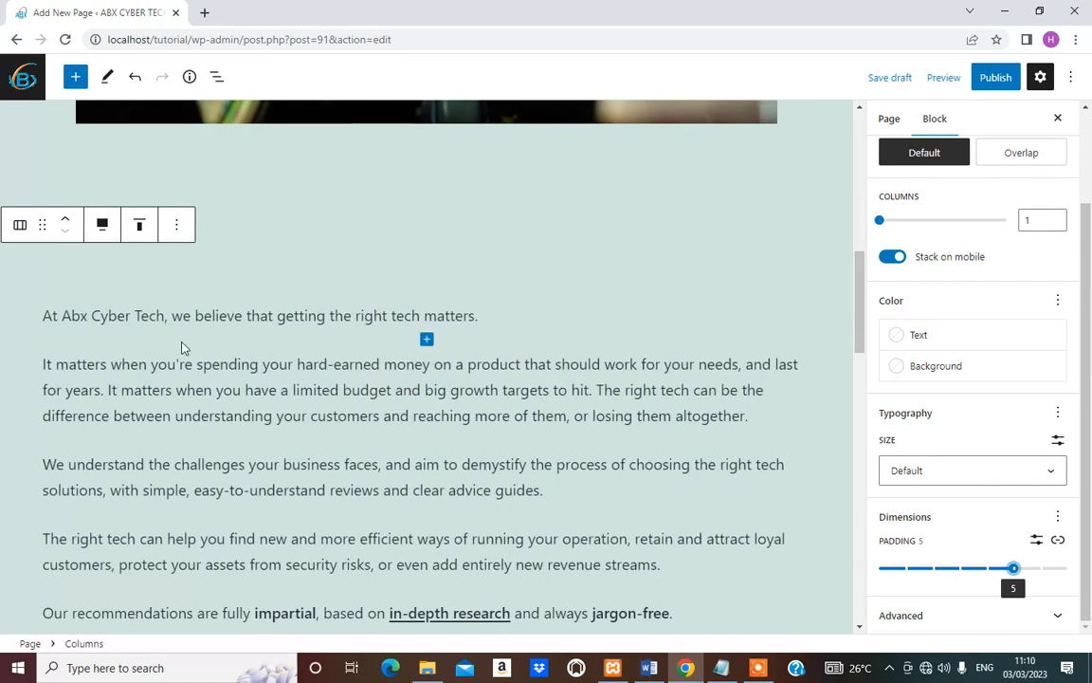
{"action": "scroll", "coordinate": [85, 383], "scroll_direction": "up", "scroll_amount": 1}
{"action": "scroll", "coordinate": [690, 431], "scroll_direction": "down", "scroll_amount": 3}
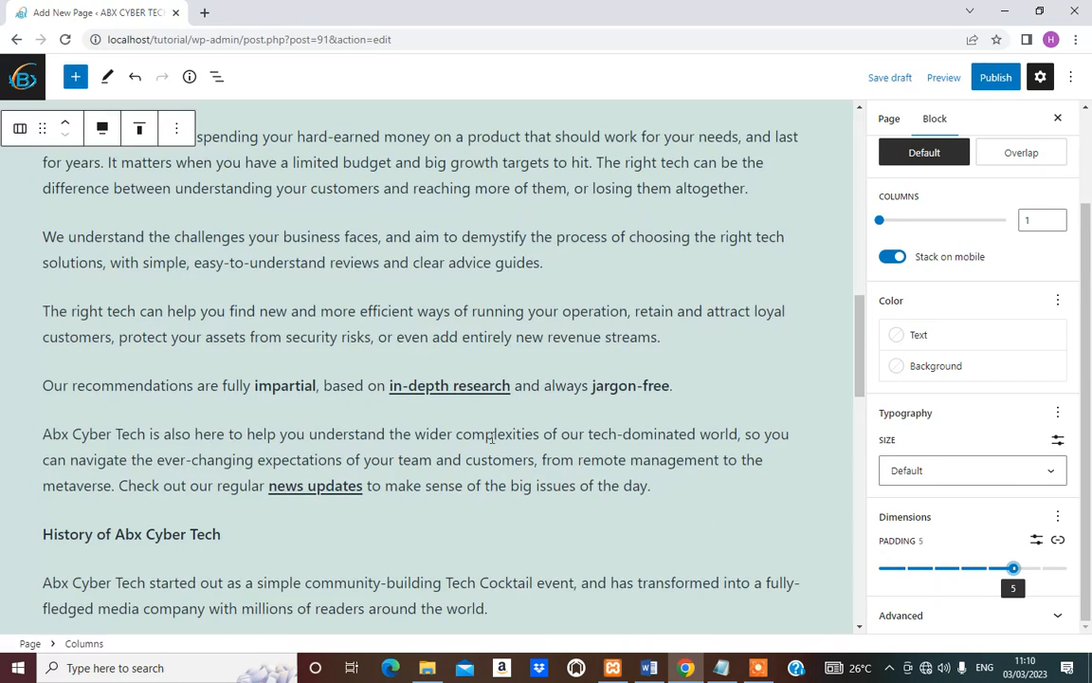
Replace the custom padding on the image's Columns block with padding preset 5 and check the image against the text.
{"action": "scroll", "coordinate": [366, 264], "scroll_direction": "up", "scroll_amount": 7}
{"action": "left_click", "coordinate": [353, 236]}
{"action": "scroll", "coordinate": [536, 359], "scroll_direction": "up", "scroll_amount": 2}
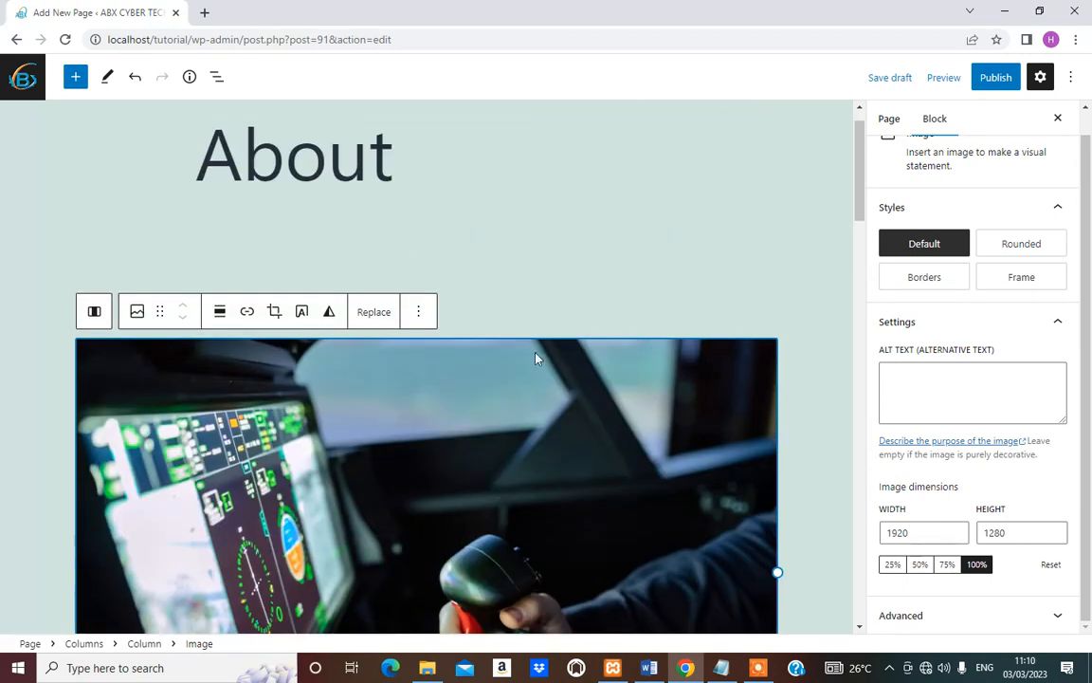
{"action": "left_click", "coordinate": [467, 329]}
{"action": "scroll", "coordinate": [924, 491], "scroll_direction": "down", "scroll_amount": 1}
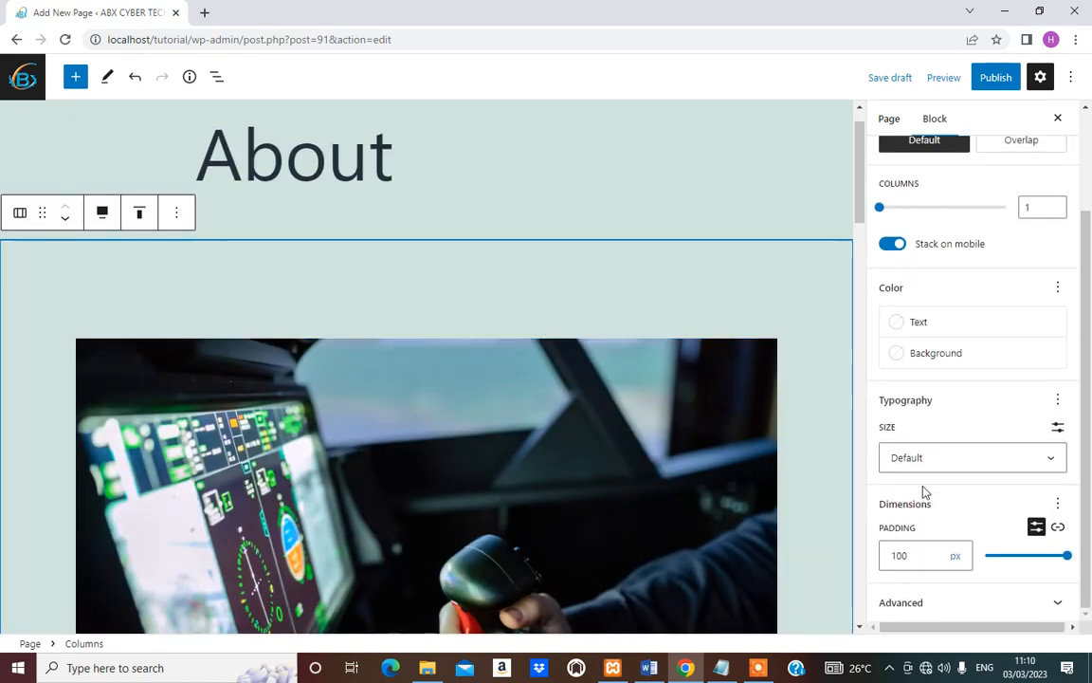
{"action": "left_click", "coordinate": [1023, 559]}
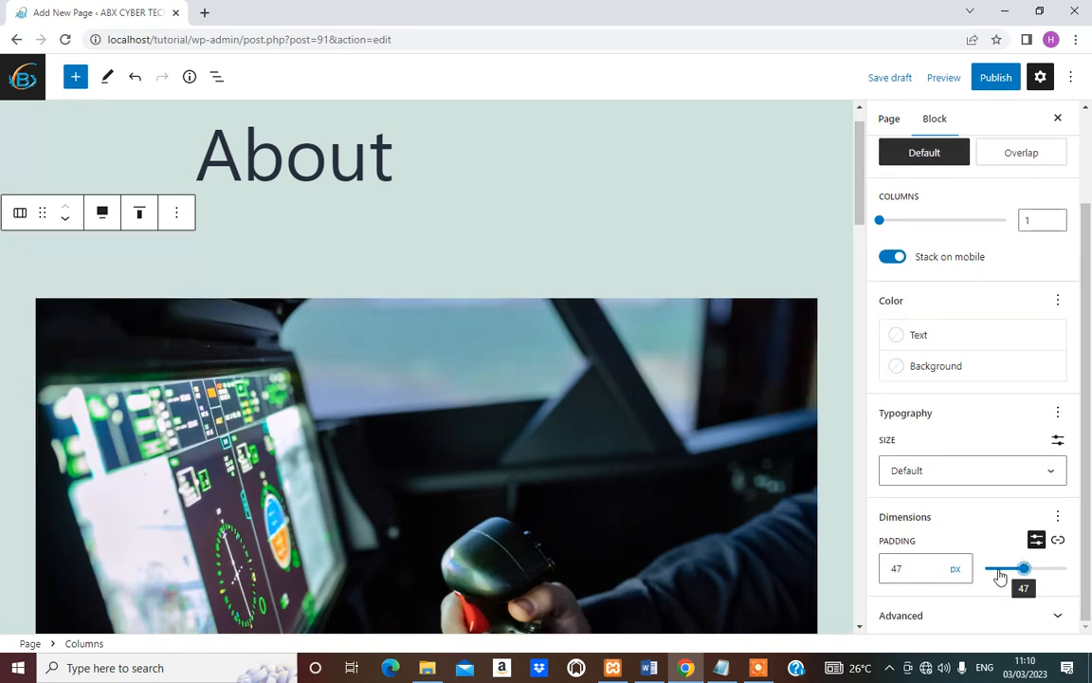
{"action": "left_click", "coordinate": [1034, 543]}
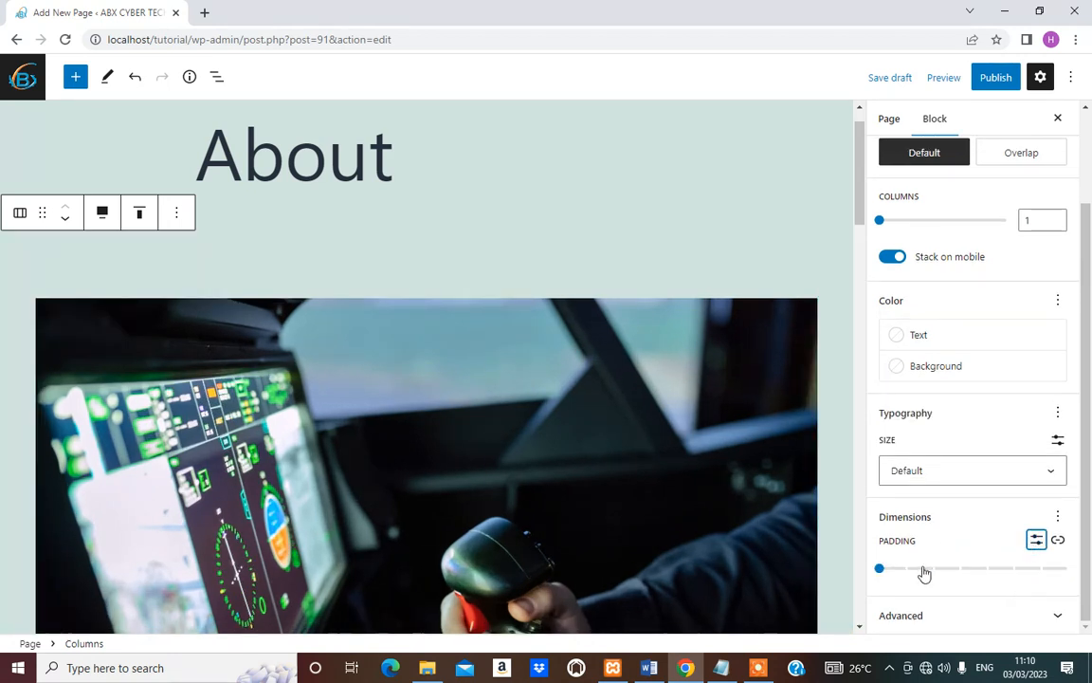
{"action": "left_click", "coordinate": [992, 572]}
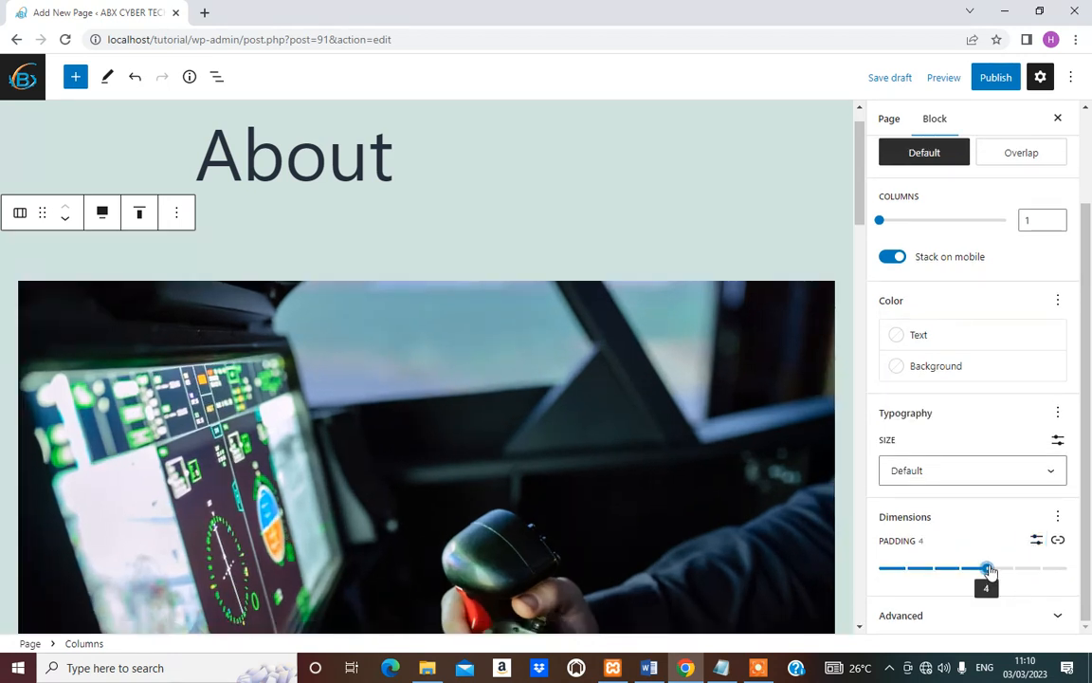
{"action": "left_click", "coordinate": [1016, 572]}
{"action": "scroll", "coordinate": [541, 361], "scroll_direction": "down", "scroll_amount": 10}
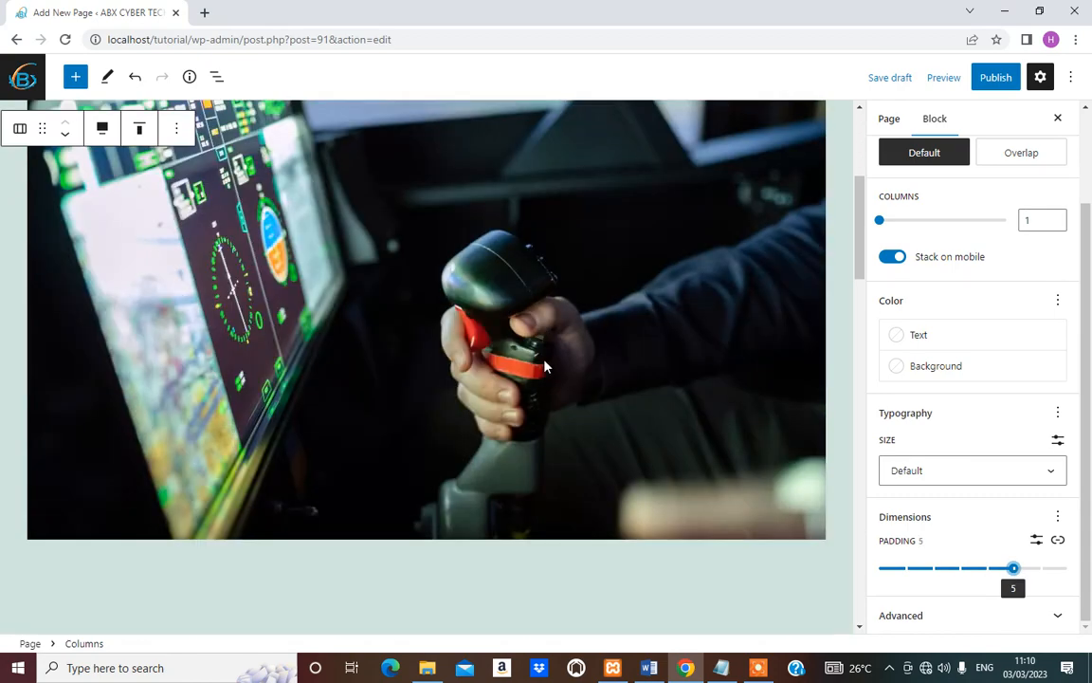
{"action": "scroll", "coordinate": [547, 363], "scroll_direction": "down", "scroll_amount": 4}
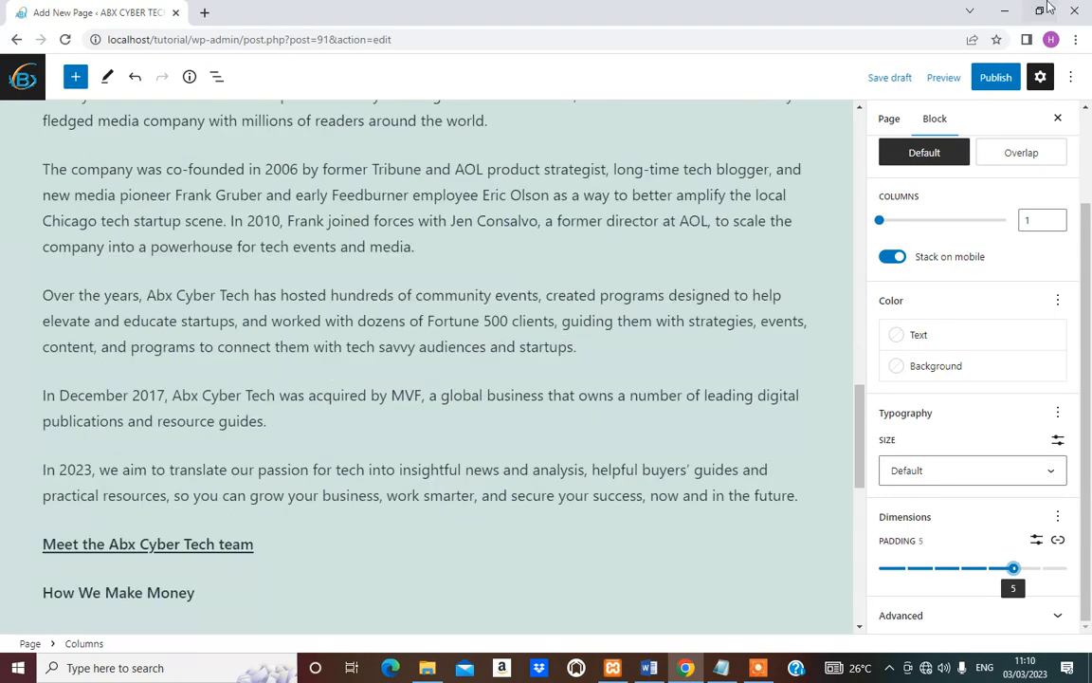
Publish the About page and open the live page in a new browser tab.
{"action": "left_click", "coordinate": [996, 76]}
{"action": "left_click", "coordinate": [938, 79]}
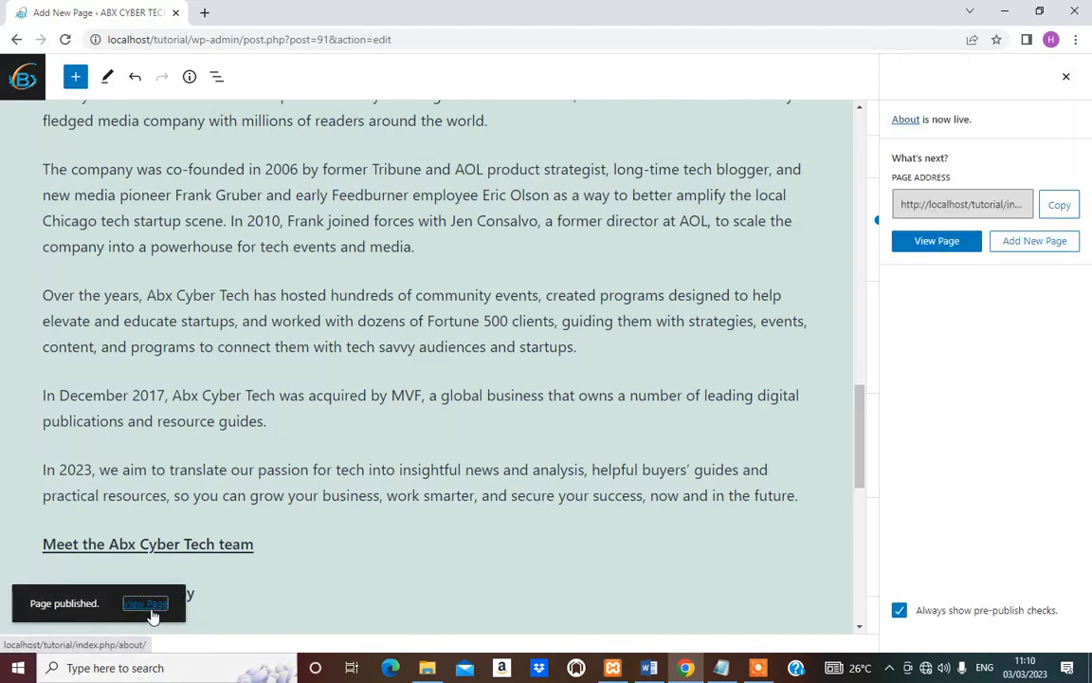
{"action": "right_click", "coordinate": [150, 604]}
{"action": "left_click", "coordinate": [215, 489]}
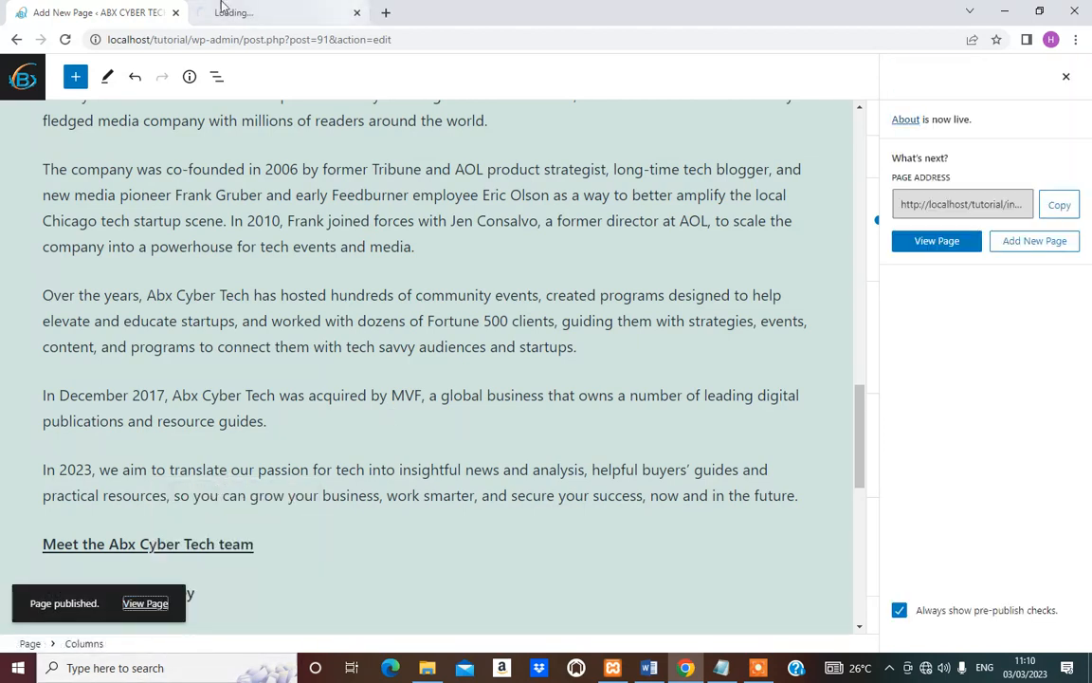
{"action": "left_click", "coordinate": [284, 13]}
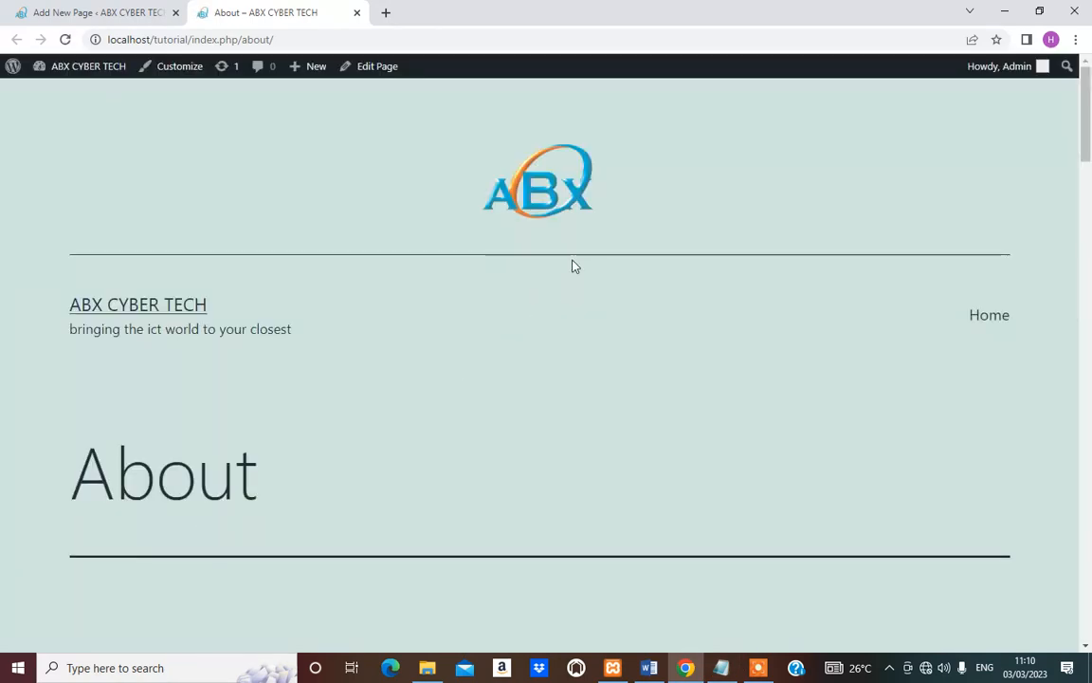
Examine the published About page from the header through the image and text down to its end.
{"action": "scroll", "coordinate": [569, 270], "scroll_direction": "down", "scroll_amount": 3}
{"action": "scroll", "coordinate": [566, 276], "scroll_direction": "down", "scroll_amount": 6}
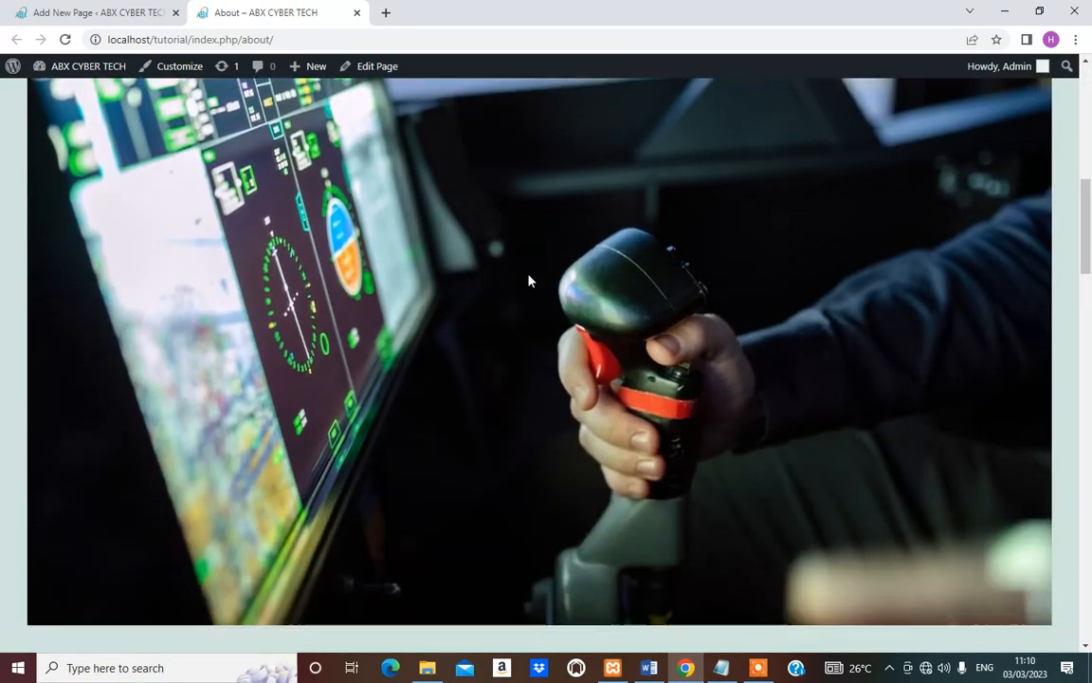
{"action": "scroll", "coordinate": [521, 280], "scroll_direction": "down", "scroll_amount": 7}
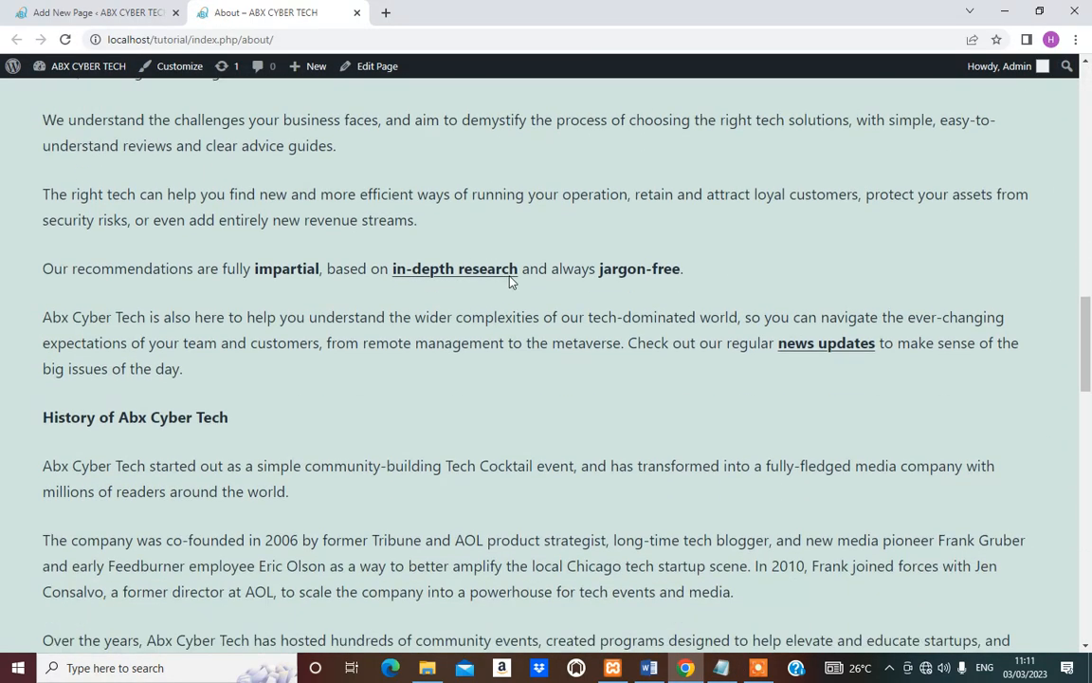
{"action": "scroll", "coordinate": [495, 264], "scroll_direction": "down", "scroll_amount": 5}
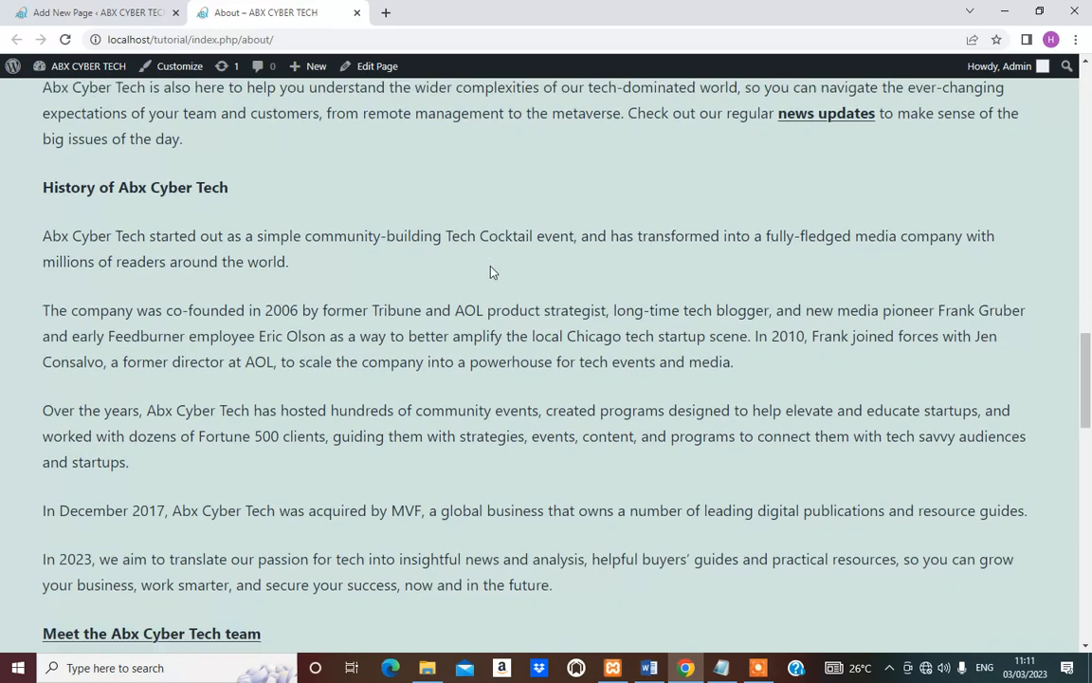
{"action": "scroll", "coordinate": [491, 273], "scroll_direction": "down", "scroll_amount": 5}
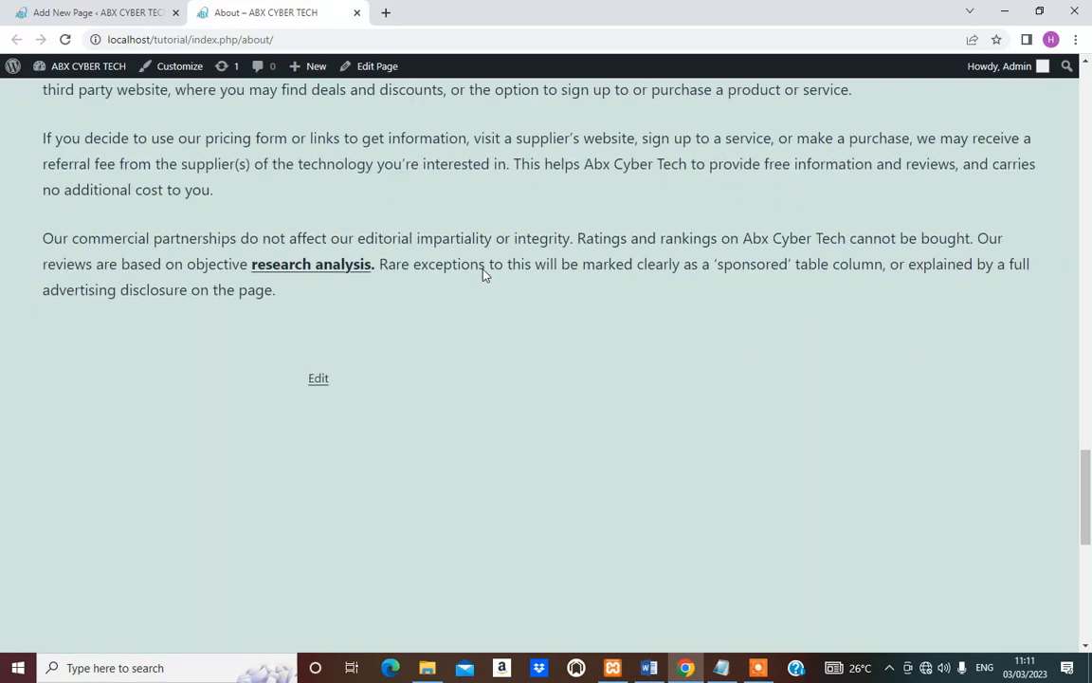
{"action": "scroll", "coordinate": [479, 275], "scroll_direction": "up", "scroll_amount": 15}
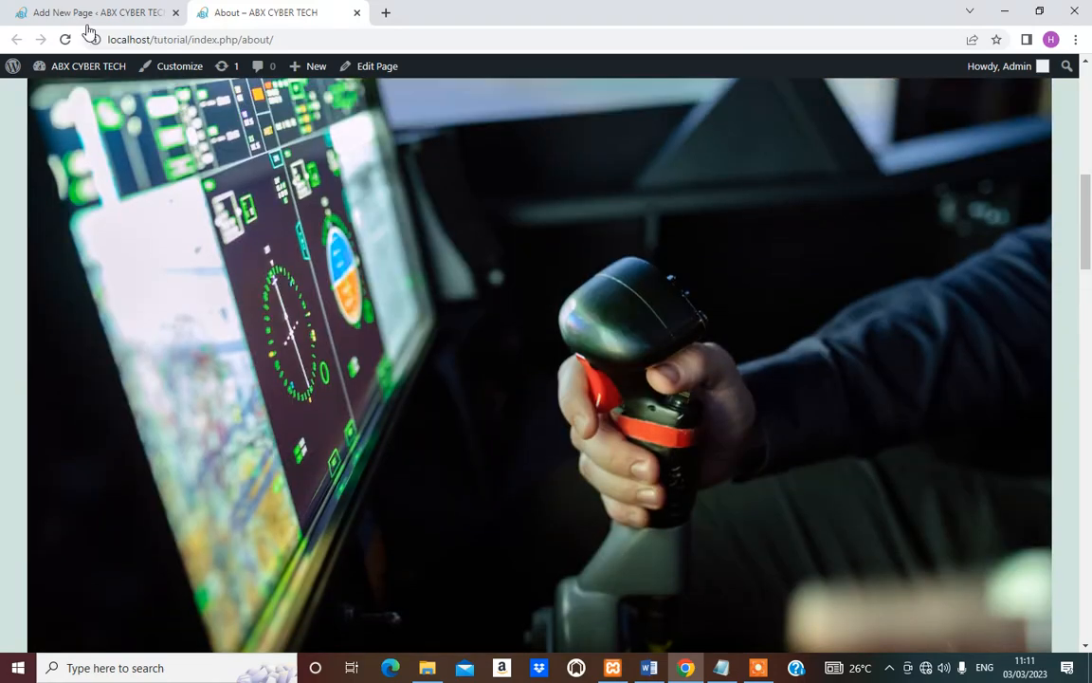
Return from the About editor to the refreshed Pages list and add a new page titled "Services".
{"action": "left_click", "coordinate": [75, 14]}
{"action": "scroll", "coordinate": [385, 434], "scroll_direction": "up", "scroll_amount": 10}
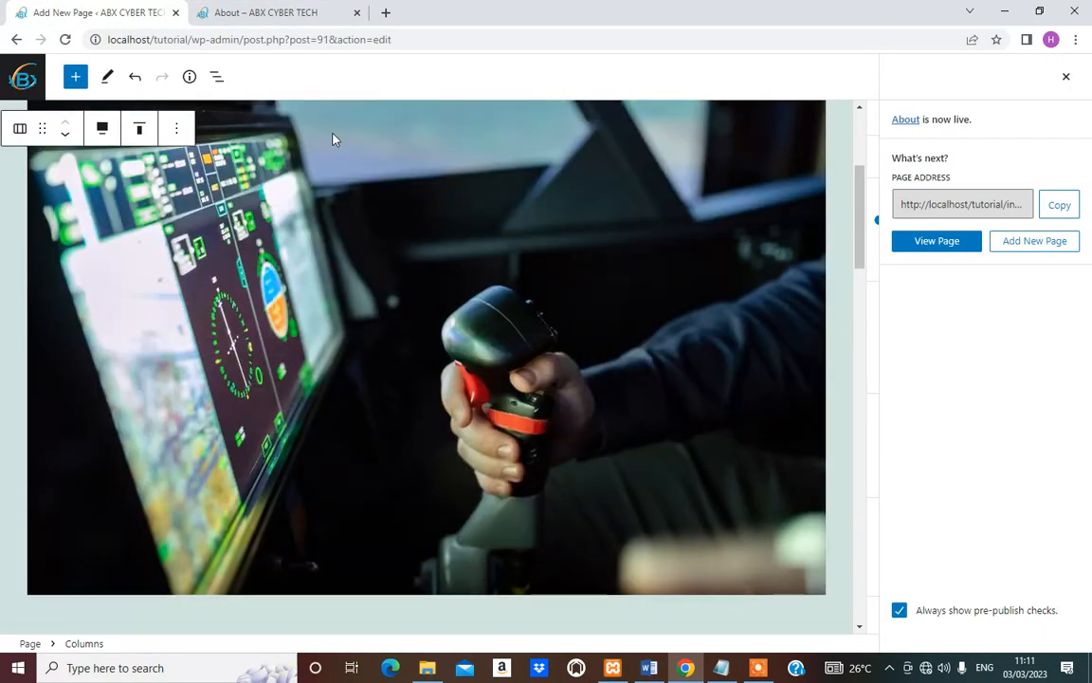
{"action": "scroll", "coordinate": [332, 139], "scroll_direction": "up", "scroll_amount": 3}
{"action": "left_click", "coordinate": [16, 39]}
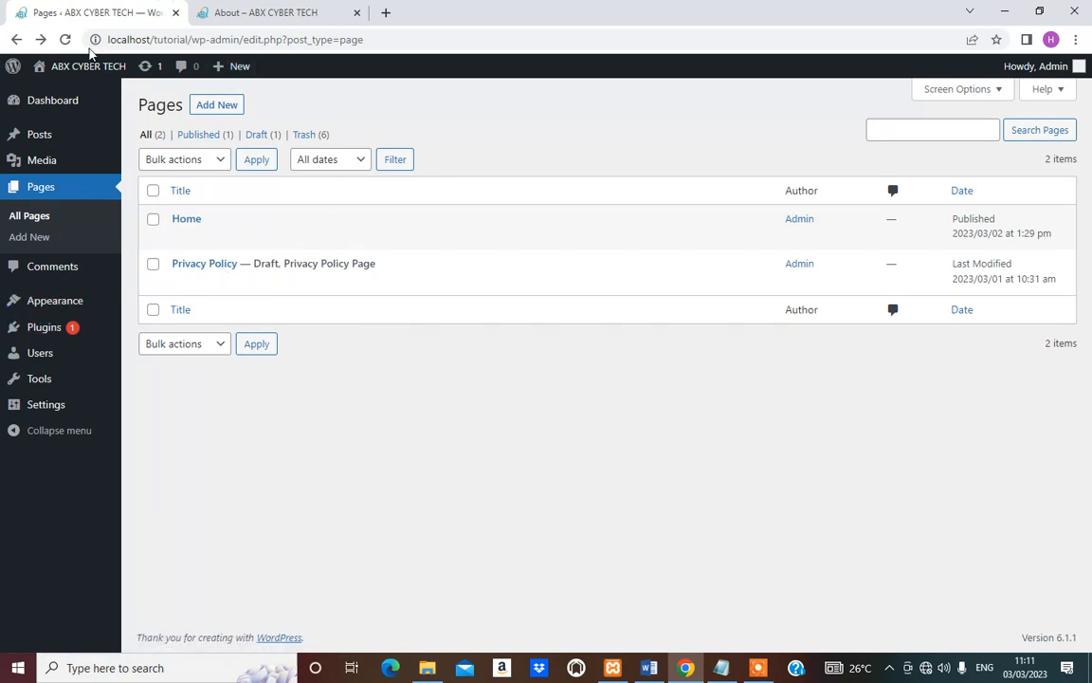
{"action": "left_click", "coordinate": [66, 40]}
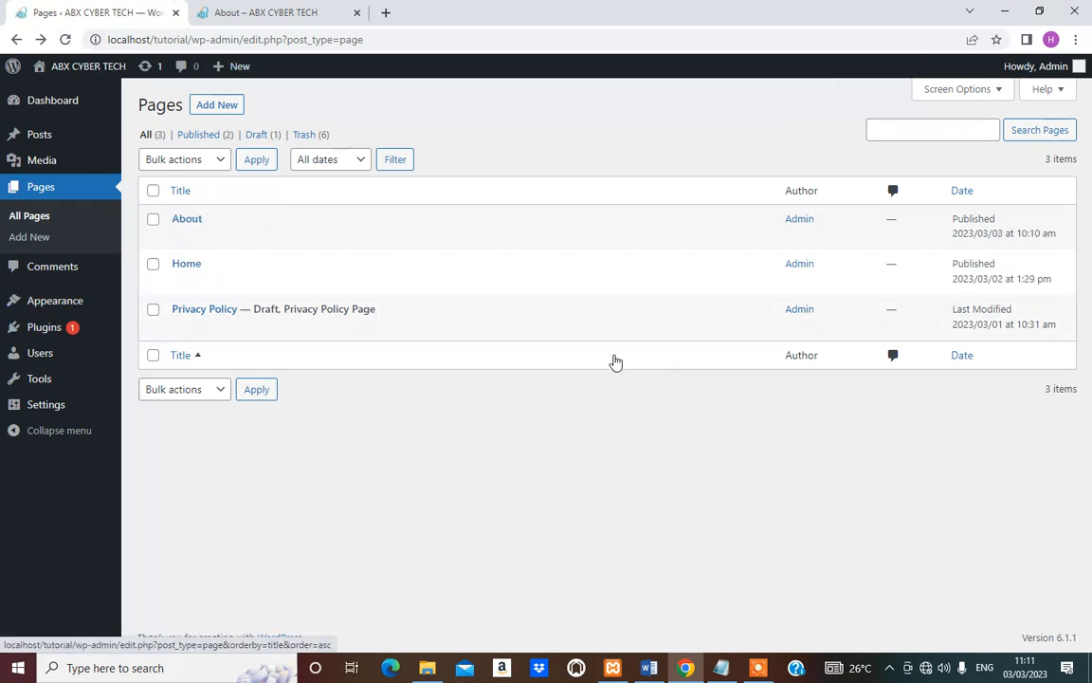
{"action": "left_click", "coordinate": [230, 107]}
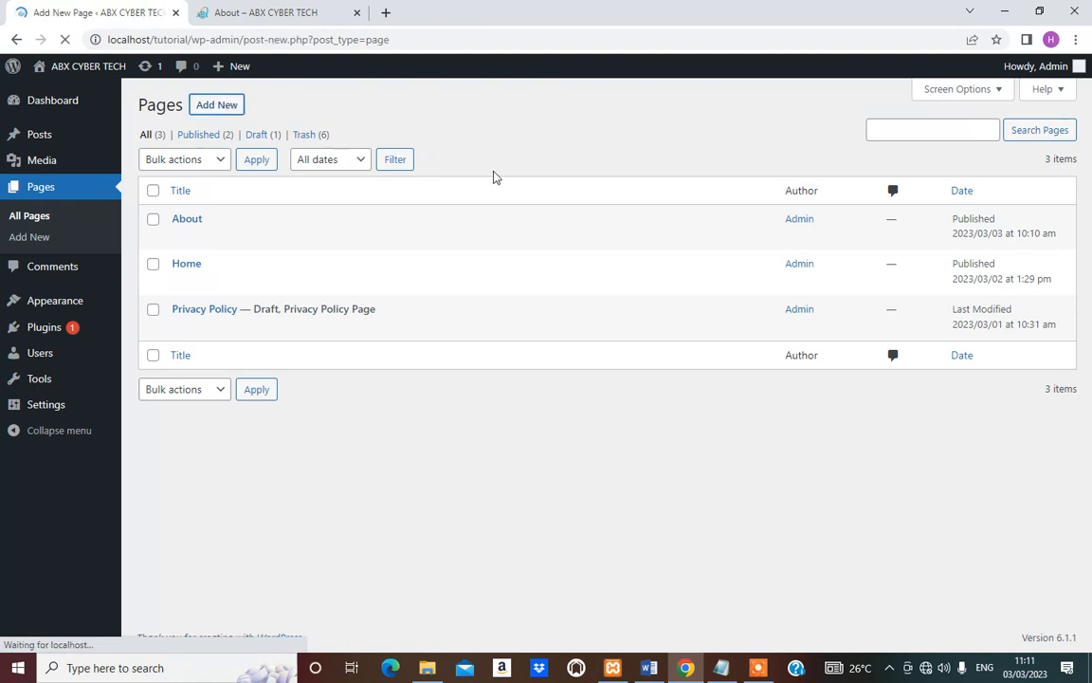
{"action": "type", "text": "Services"}
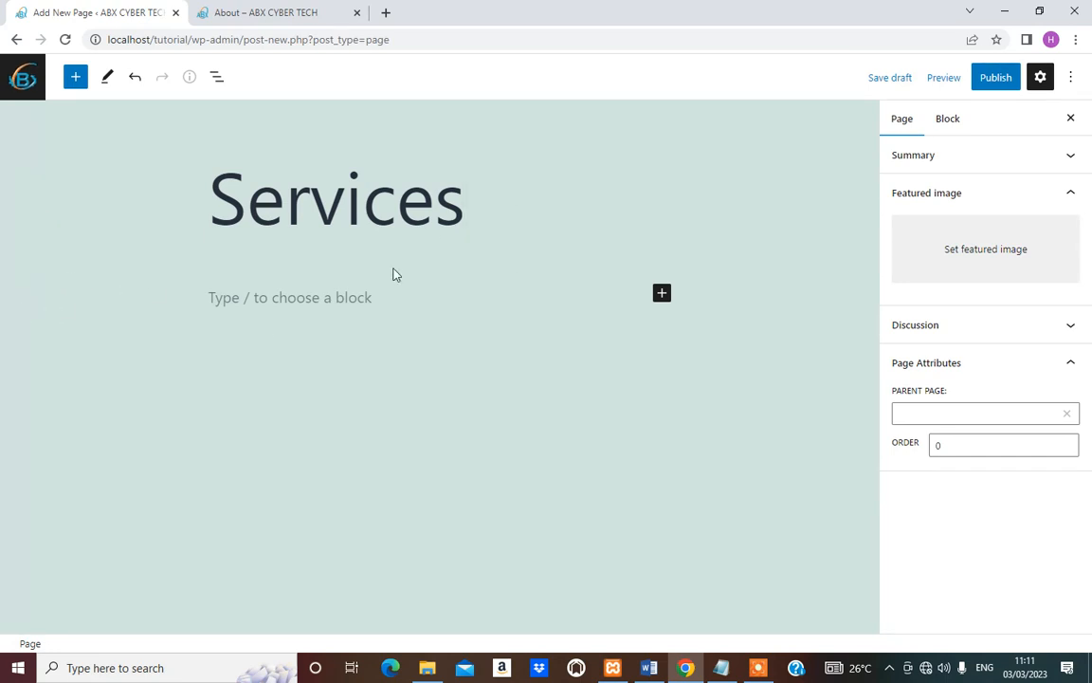
Insert a Columns block with three equal columns below the Services title.
{"action": "left_click", "coordinate": [346, 297]}
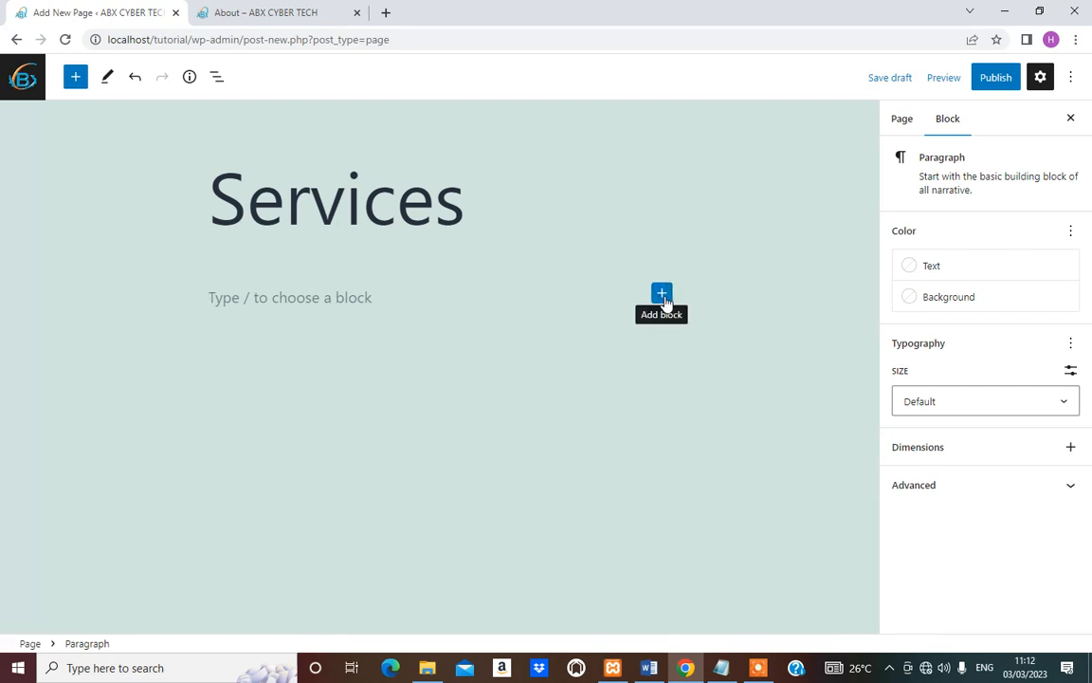
{"action": "left_click", "coordinate": [661, 296]}
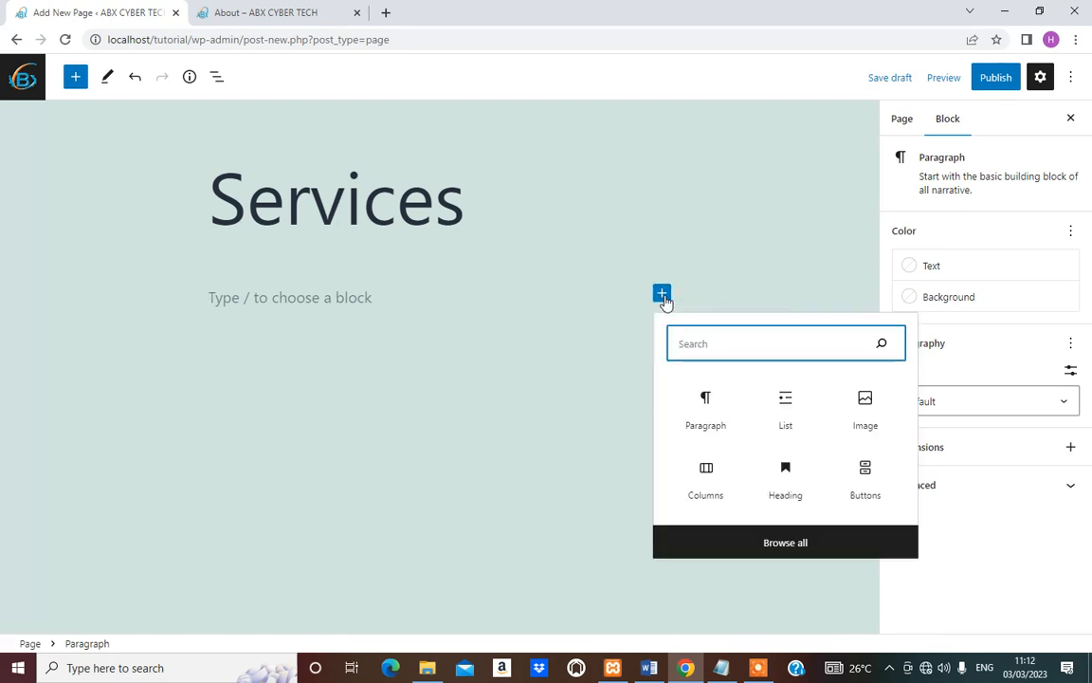
{"action": "left_click", "coordinate": [711, 471]}
{"action": "left_click", "coordinate": [546, 411]}
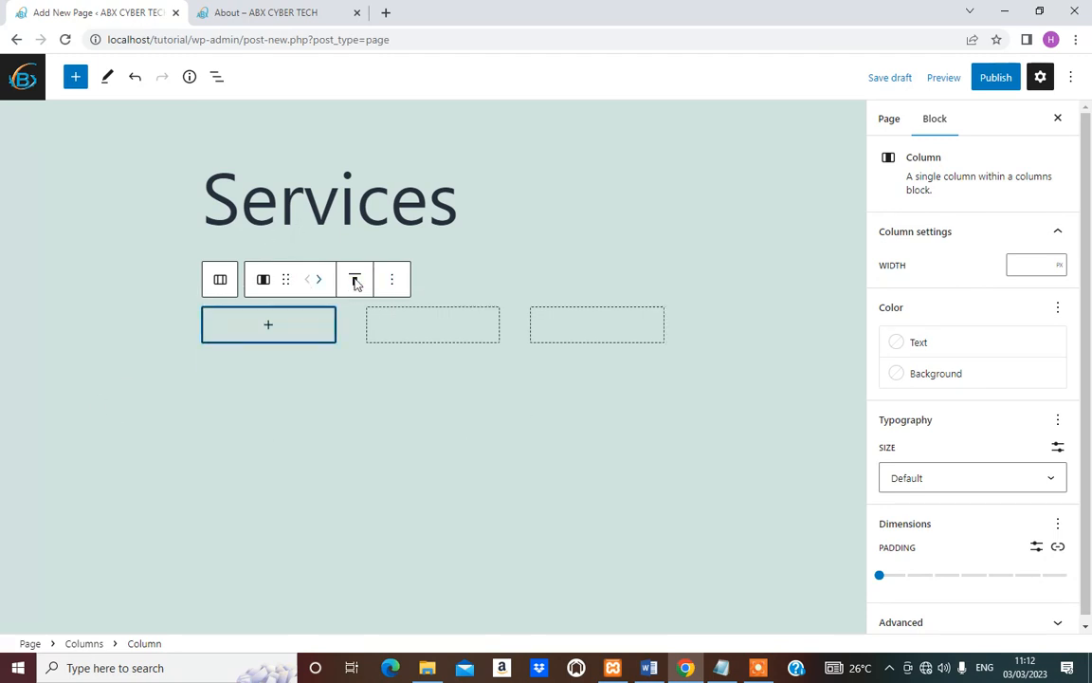
Set the three-column block to full width and give it padding preset 4.
{"action": "left_click", "coordinate": [436, 299]}
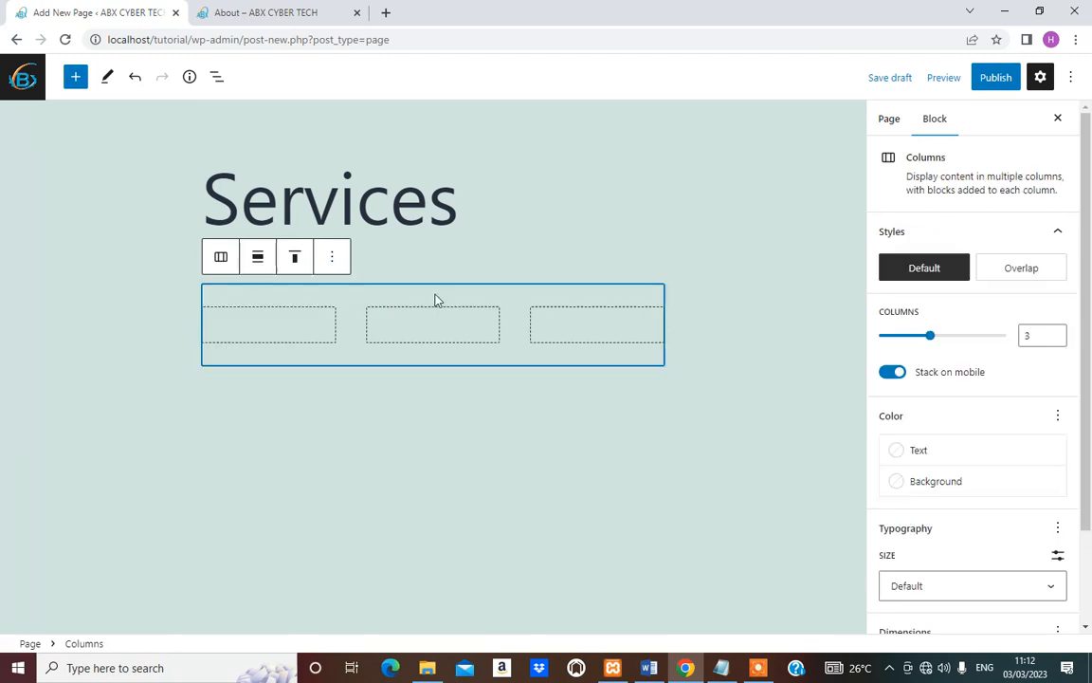
{"action": "left_click", "coordinate": [256, 258]}
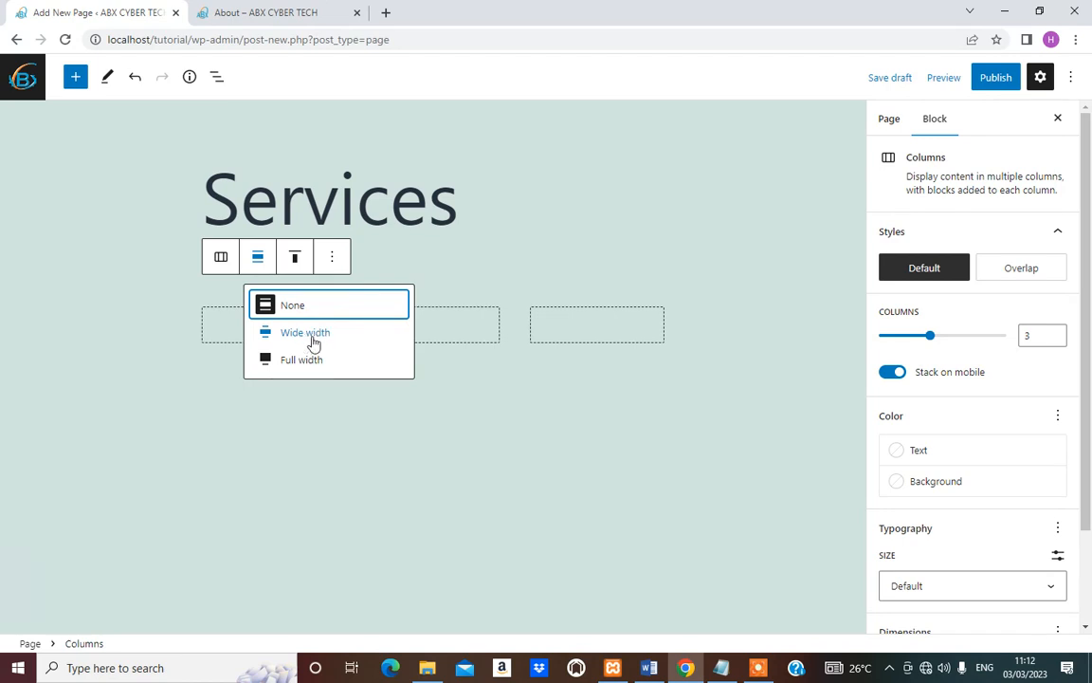
{"action": "left_click", "coordinate": [309, 361]}
{"action": "scroll", "coordinate": [1004, 578], "scroll_direction": "down", "scroll_amount": 2}
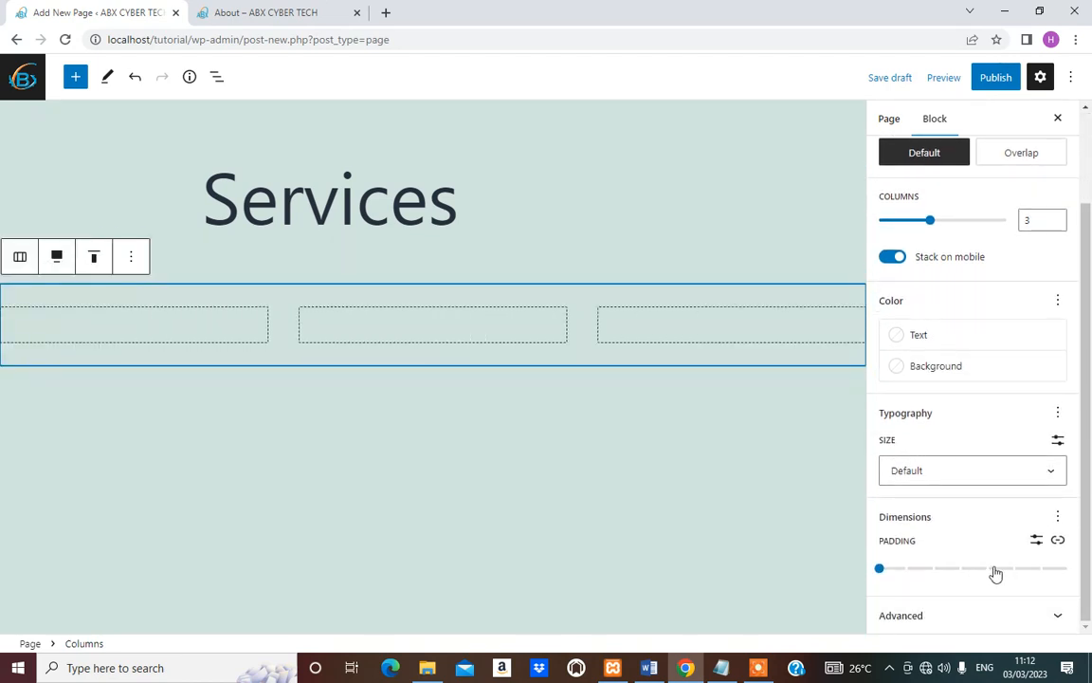
{"action": "left_click_drag", "start_coordinate": [996, 573], "coordinate": [987, 573]}
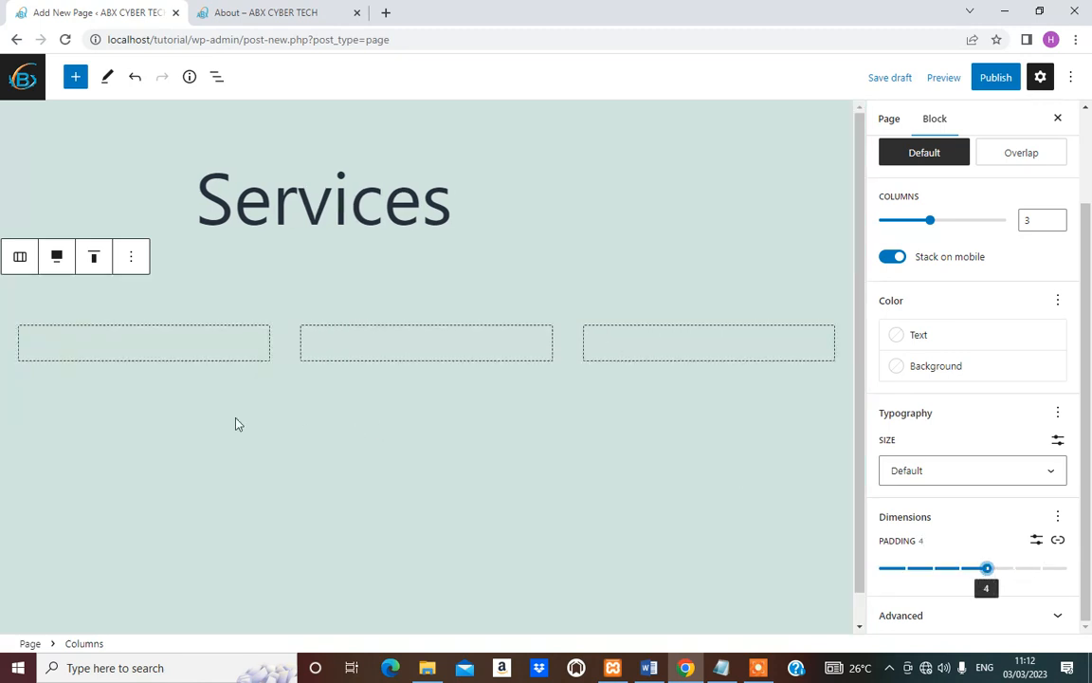
{"action": "left_click", "coordinate": [183, 406]}
{"action": "scroll", "coordinate": [195, 310], "scroll_direction": "down", "scroll_amount": 1}
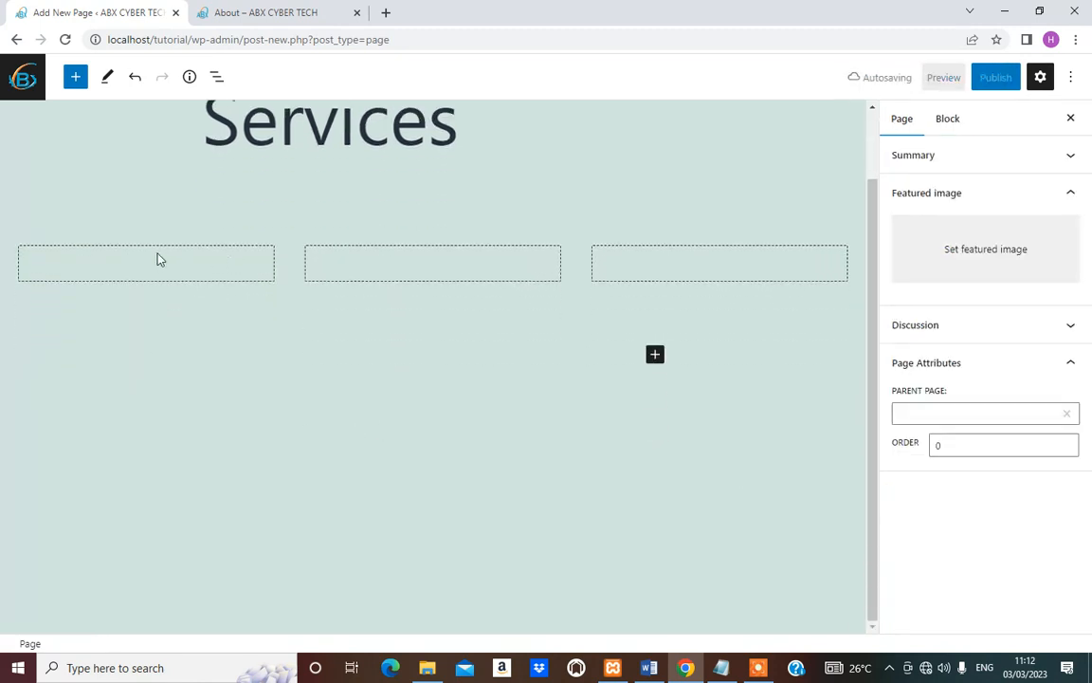
Add an Image block to the first column using the Digital Marketing picture from the media library.
{"action": "left_click", "coordinate": [158, 259]}
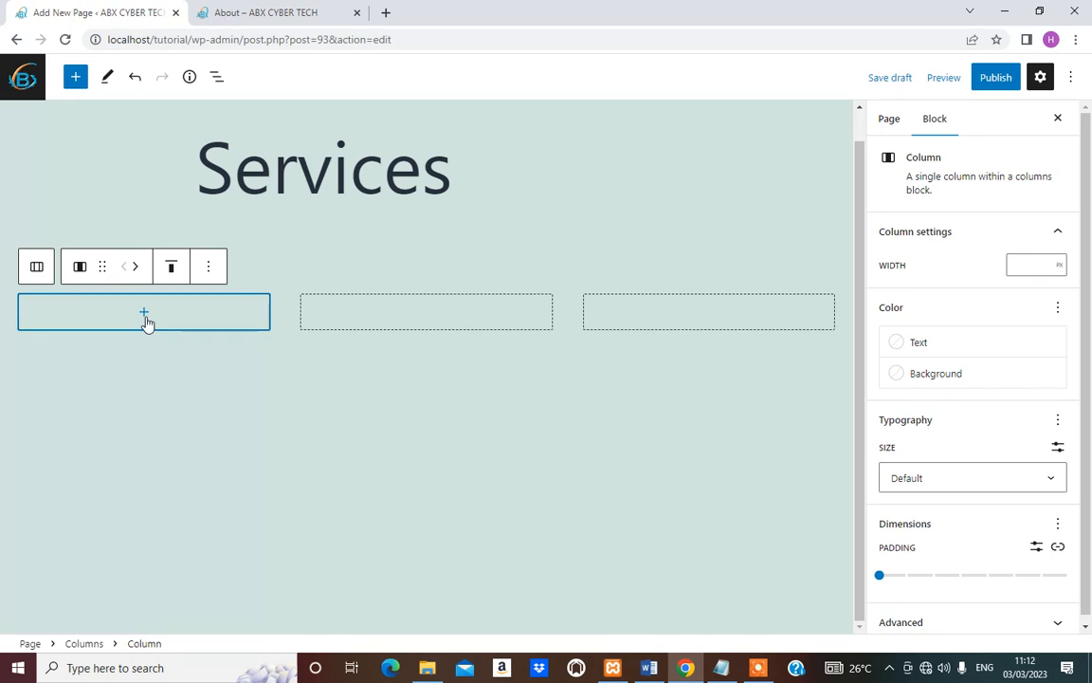
{"action": "left_click", "coordinate": [145, 314]}
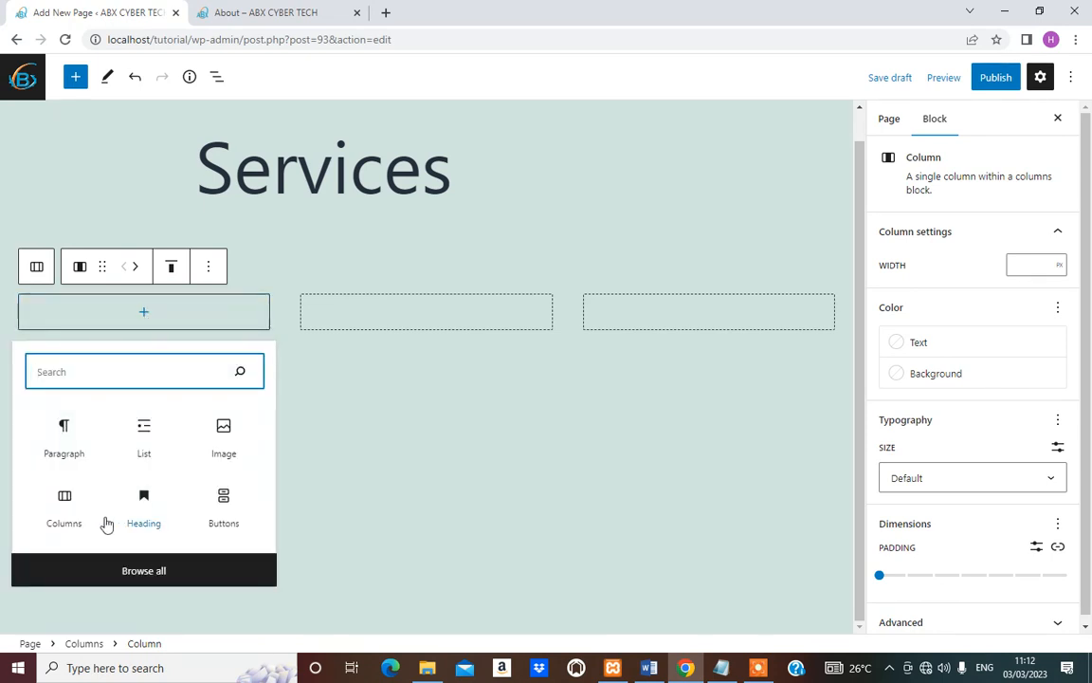
{"action": "left_click", "coordinate": [226, 439]}
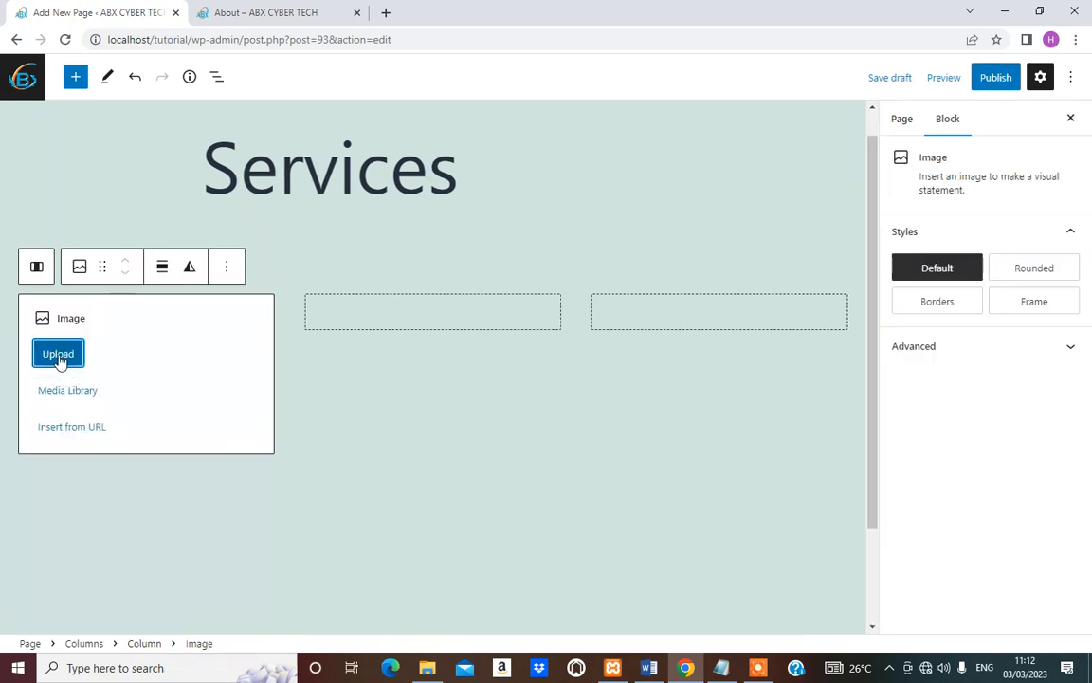
{"action": "left_click", "coordinate": [67, 390]}
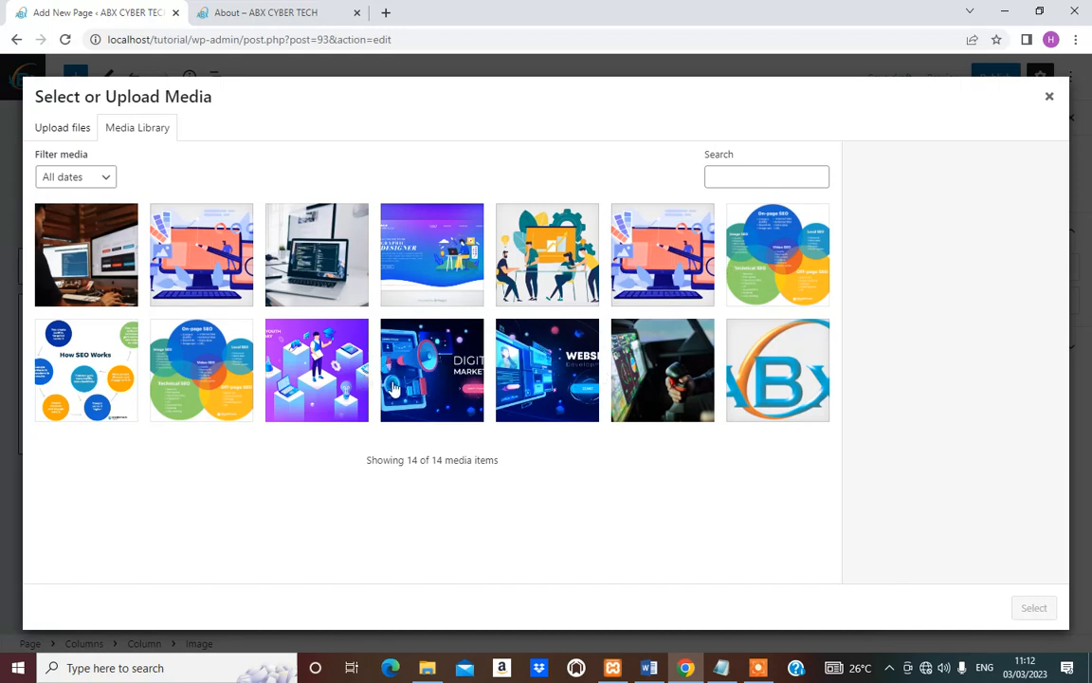
{"action": "left_click", "coordinate": [424, 383]}
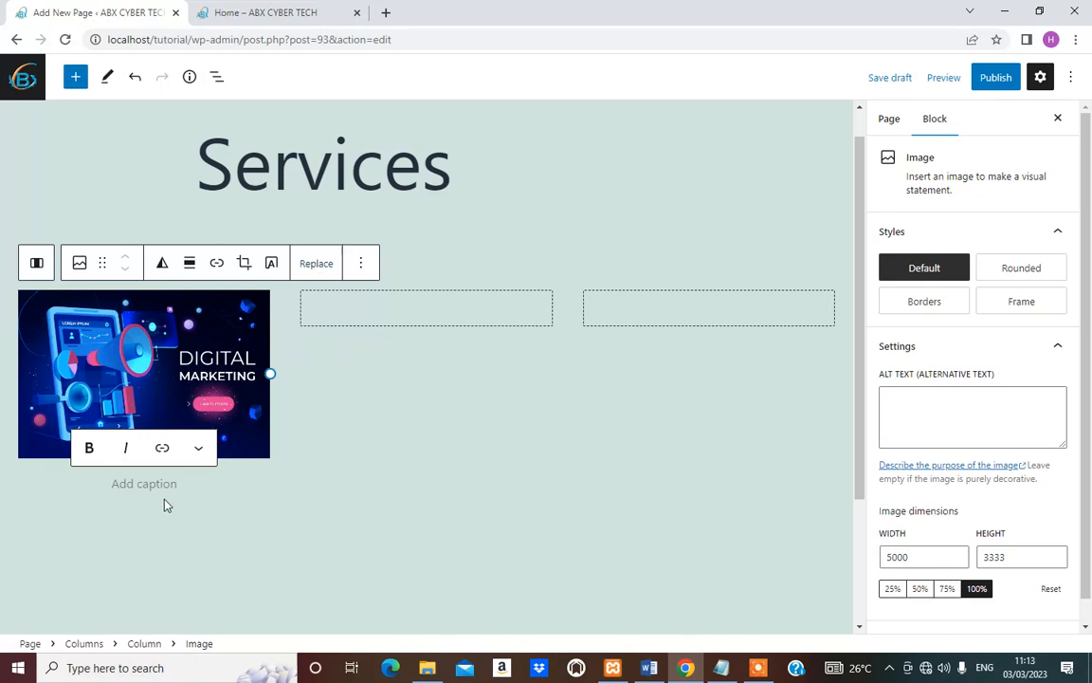
Add an H3 heading "Digital Marketing" below the image in the first column.
{"action": "left_click", "coordinate": [36, 263]}
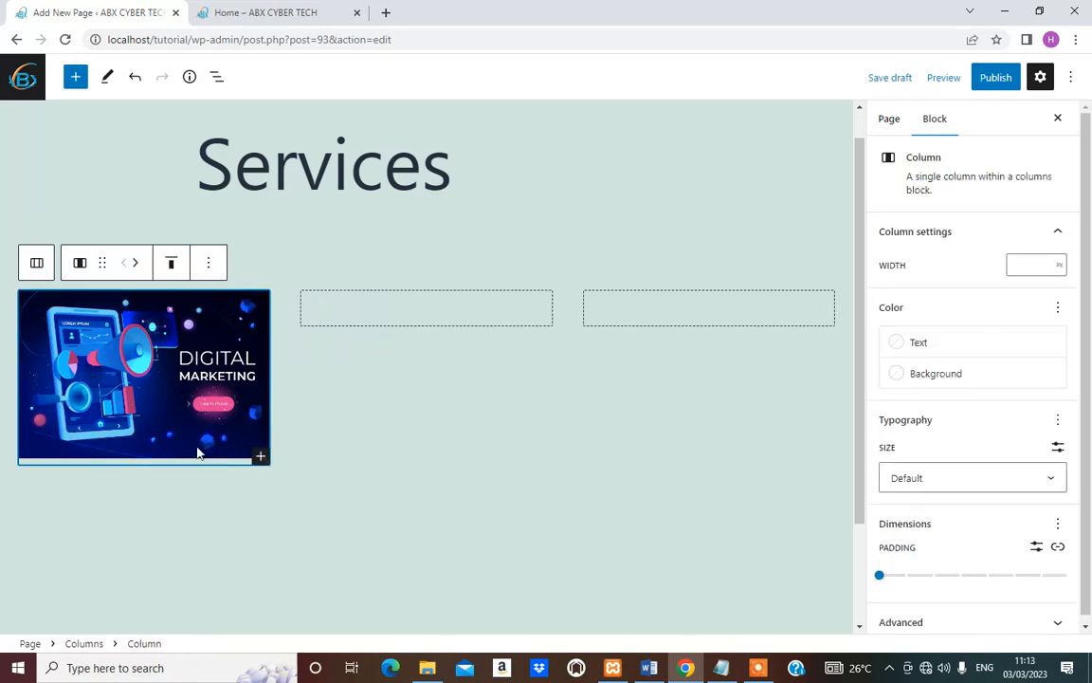
{"action": "left_click", "coordinate": [260, 456]}
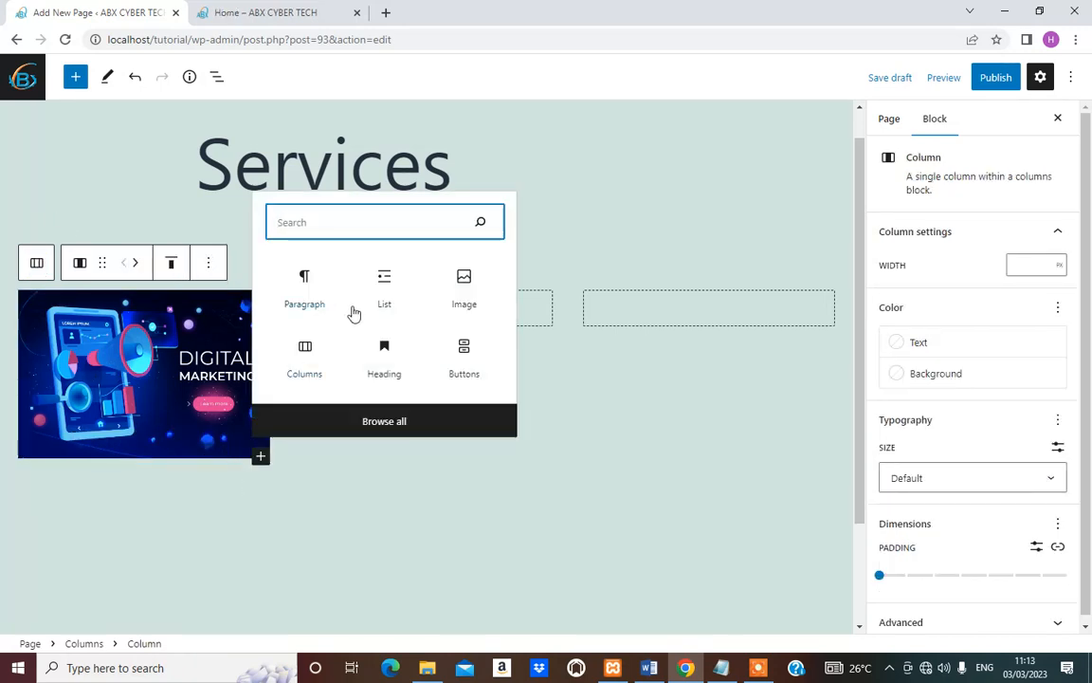
{"action": "left_click", "coordinate": [383, 370]}
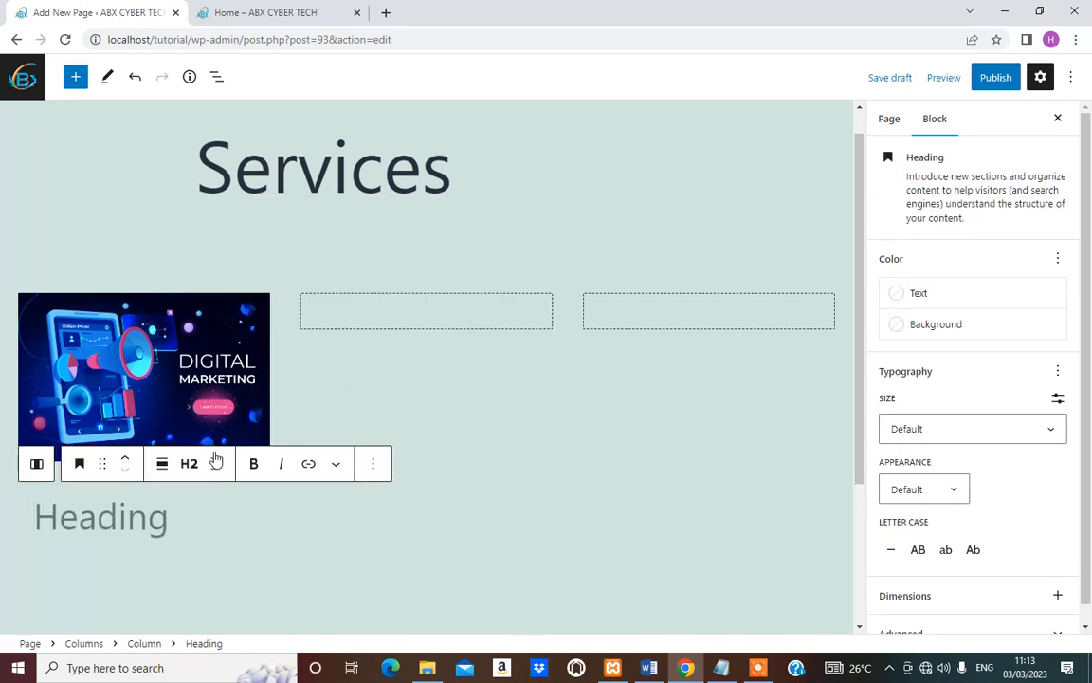
{"action": "left_click", "coordinate": [188, 463]}
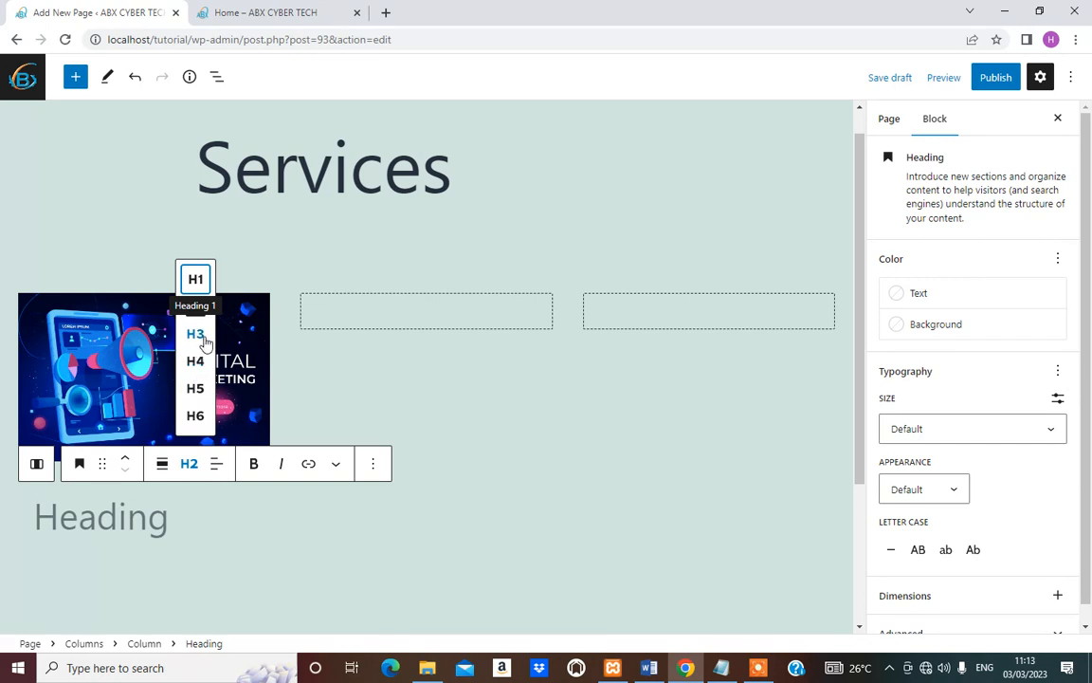
{"action": "left_click", "coordinate": [195, 334]}
{"action": "left_click", "coordinate": [81, 512]}
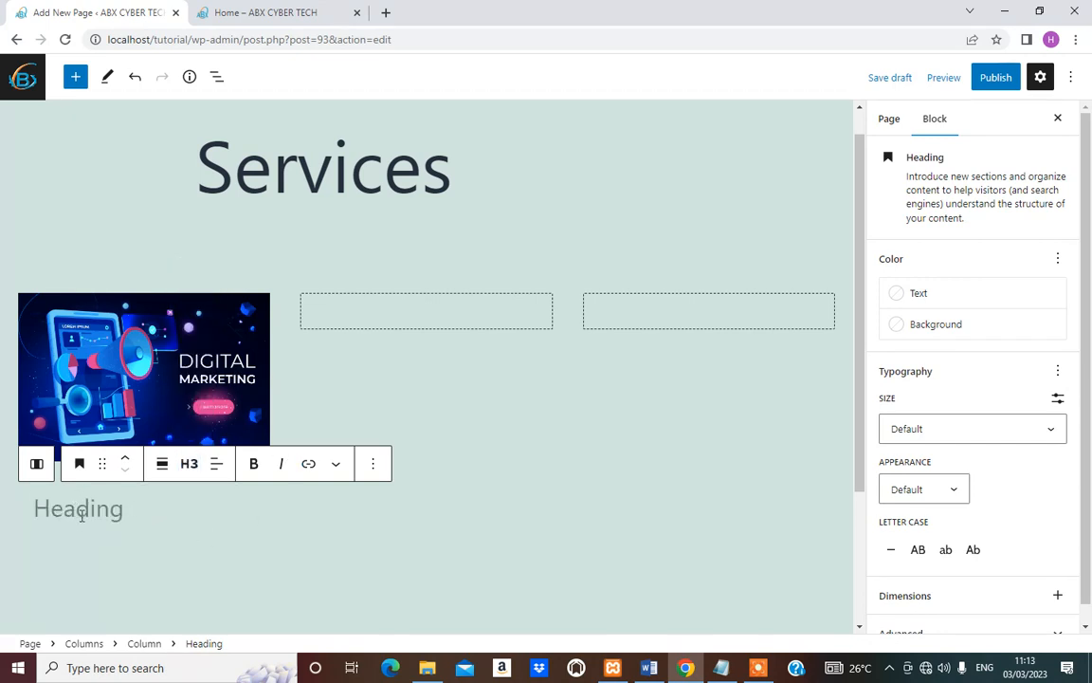
{"action": "type", "text": "Digital Marketing"}
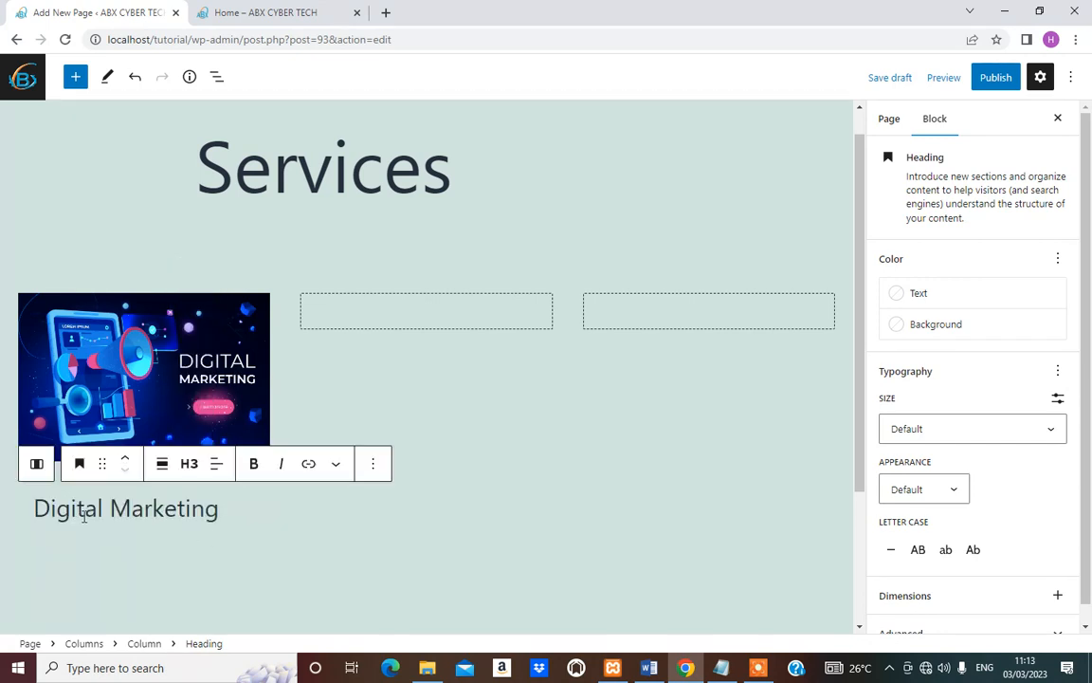
Add a paragraph below the heading: "Our Digital Marketing services get your services/product to the wider range of client/customer across the globe.".
{"action": "left_click", "coordinate": [295, 451]}
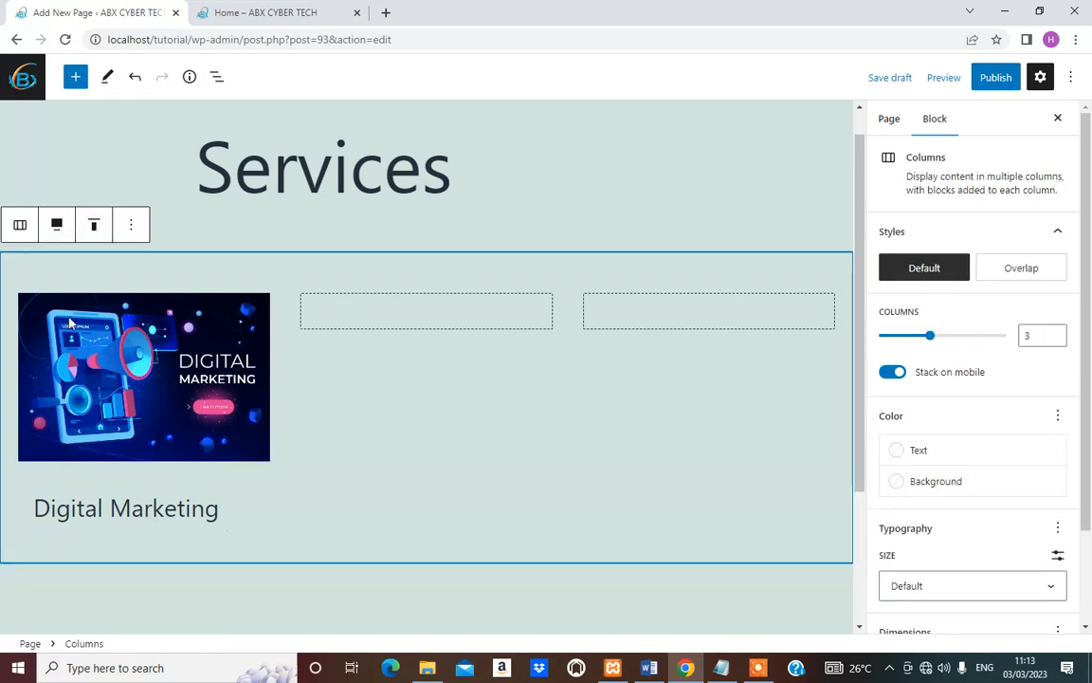
{"action": "left_click", "coordinate": [42, 297]}
{"action": "left_click", "coordinate": [247, 534]}
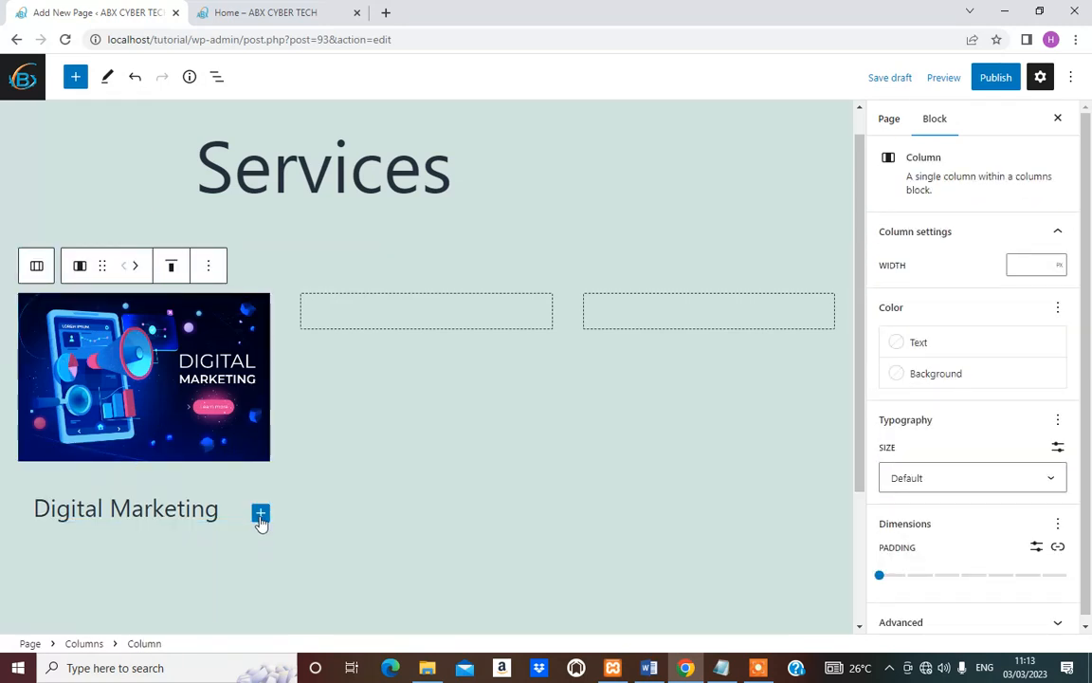
{"action": "left_click", "coordinate": [261, 513]}
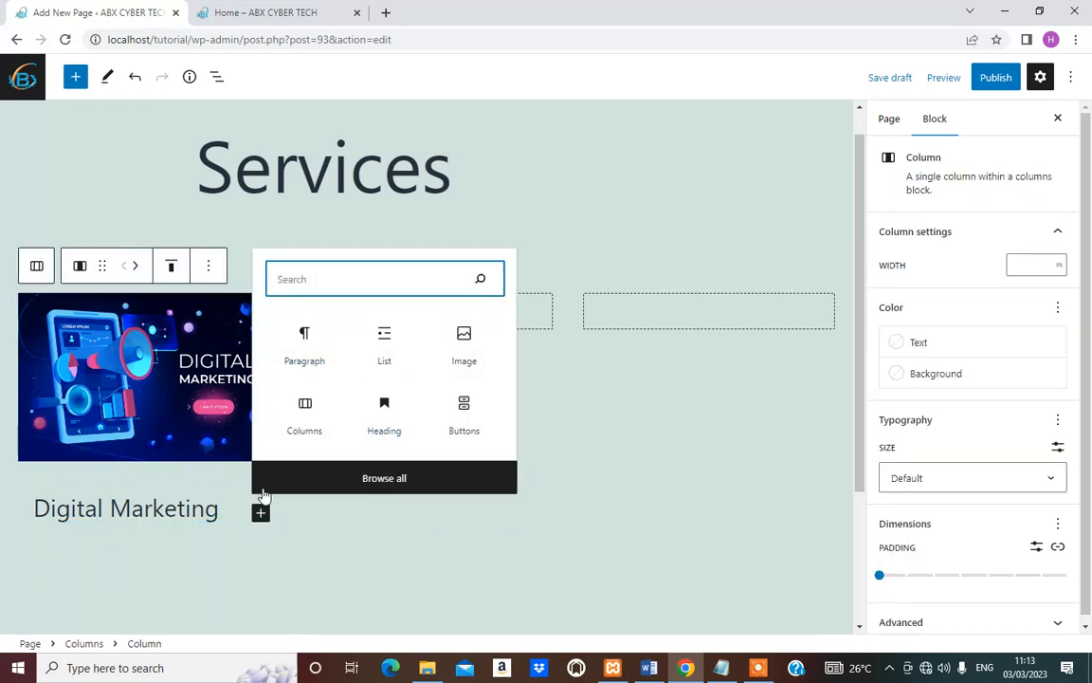
{"action": "left_click", "coordinate": [315, 369]}
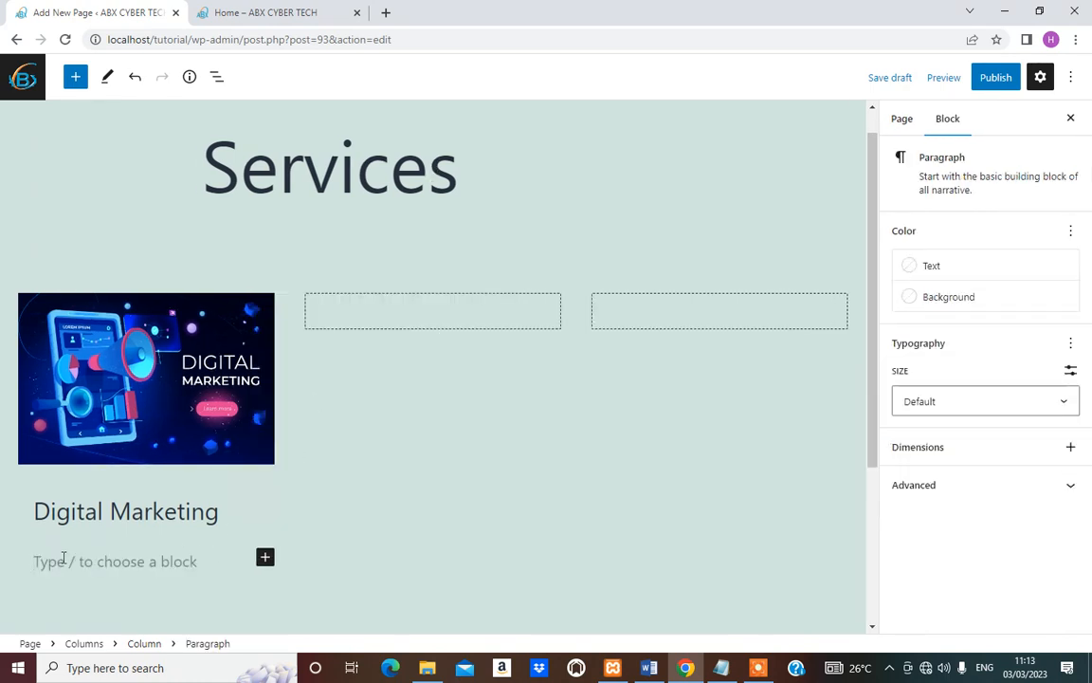
{"action": "type", "text": "Our Digital Marketing services get your services/product to the wider range of client/customer across the globe."}
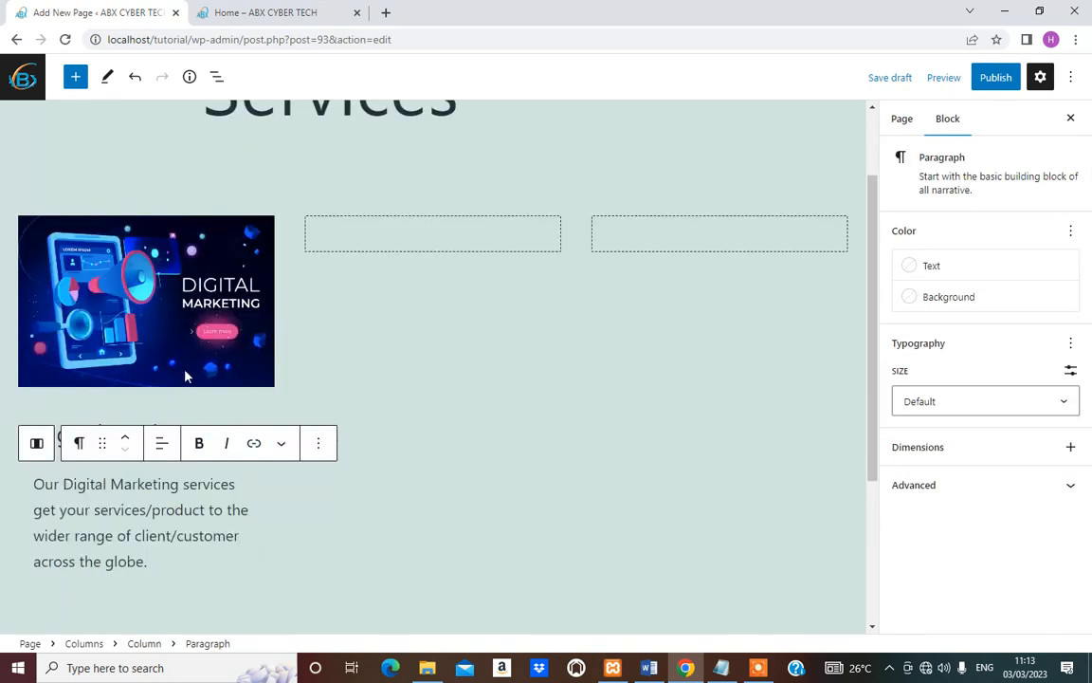
{"action": "scroll", "coordinate": [132, 451], "scroll_direction": "down", "scroll_amount": 3}
{"action": "scroll", "coordinate": [204, 319], "scroll_direction": "up", "scroll_amount": 3}
Duplicate the completed first column with its image, heading and paragraph.
{"action": "left_click", "coordinate": [452, 240]}
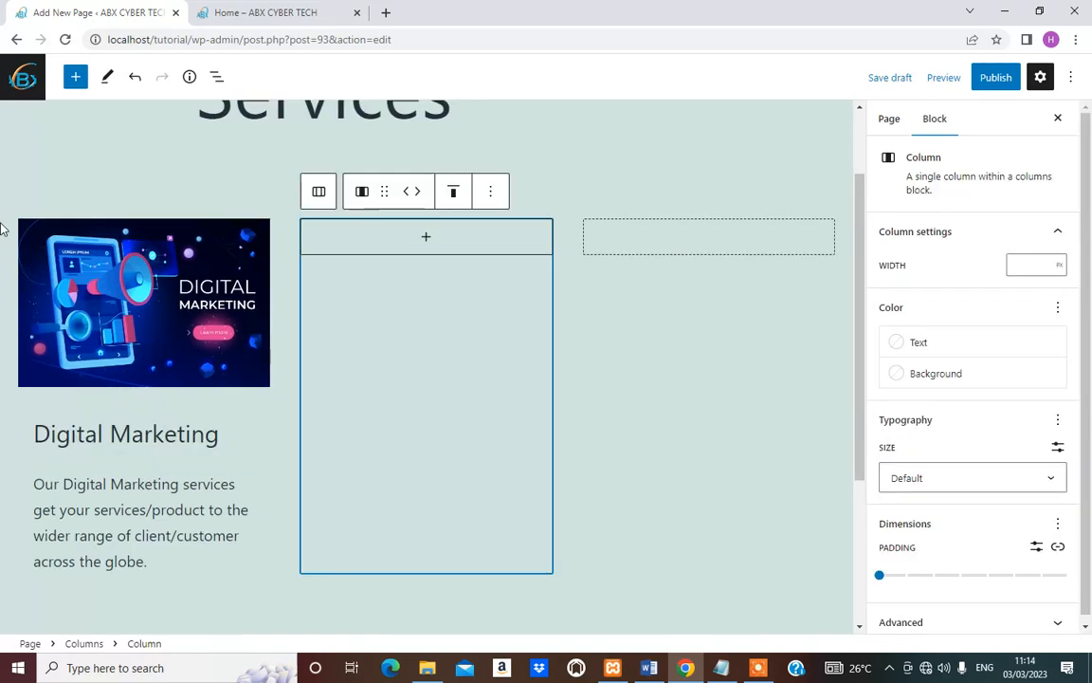
{"action": "left_click", "coordinate": [127, 531]}
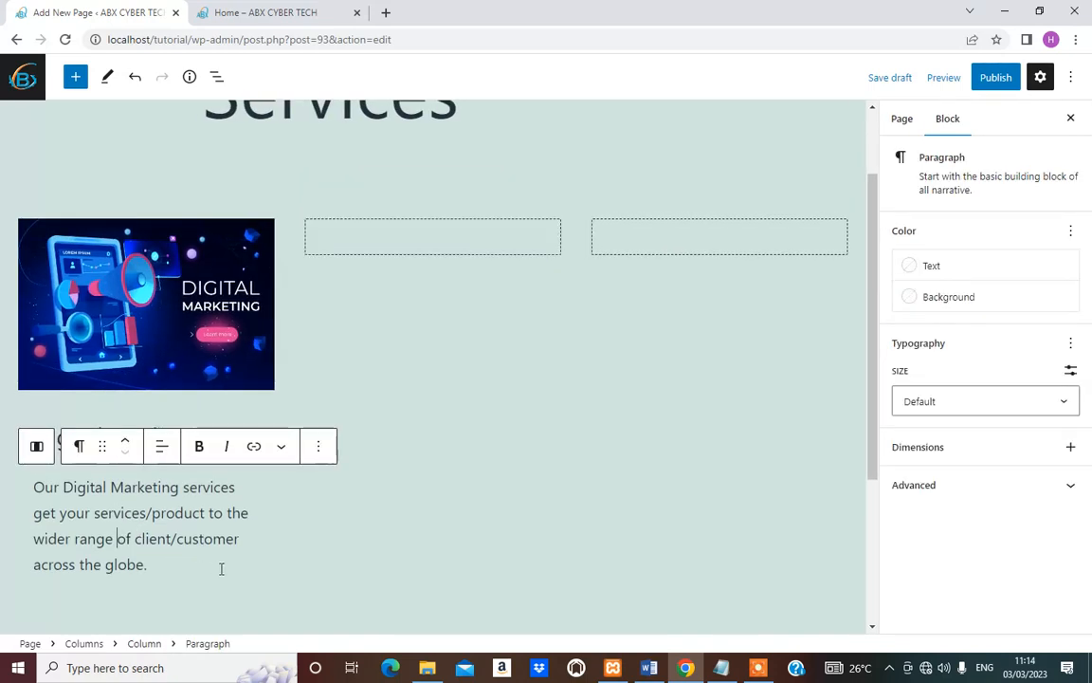
{"action": "left_click", "coordinate": [38, 448]}
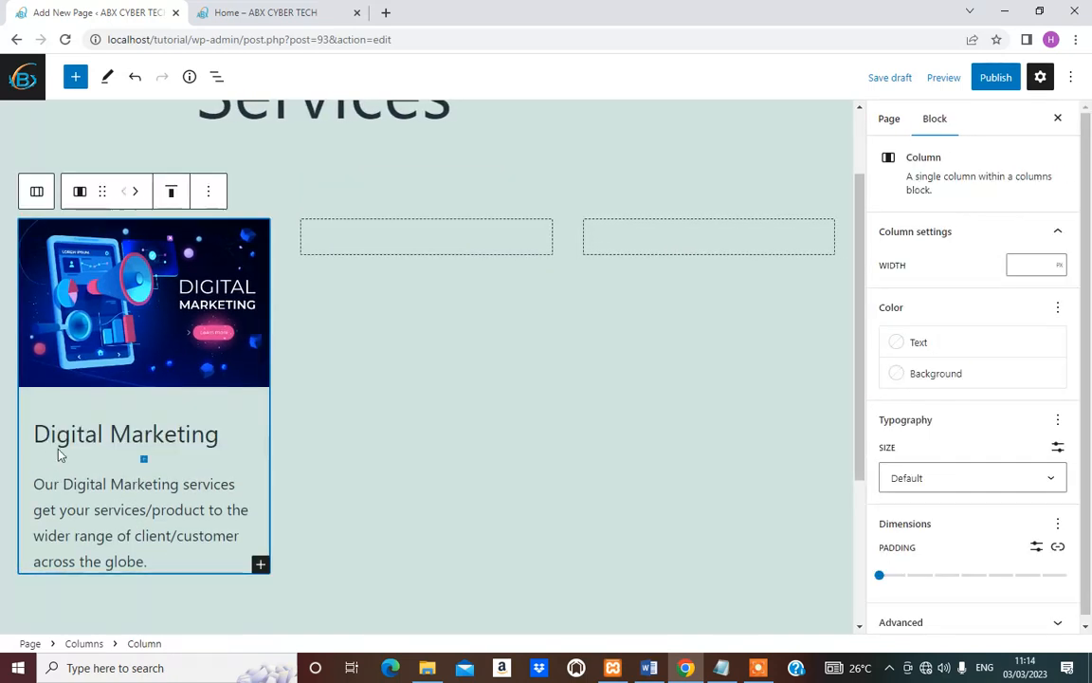
{"action": "left_click", "coordinate": [208, 191]}
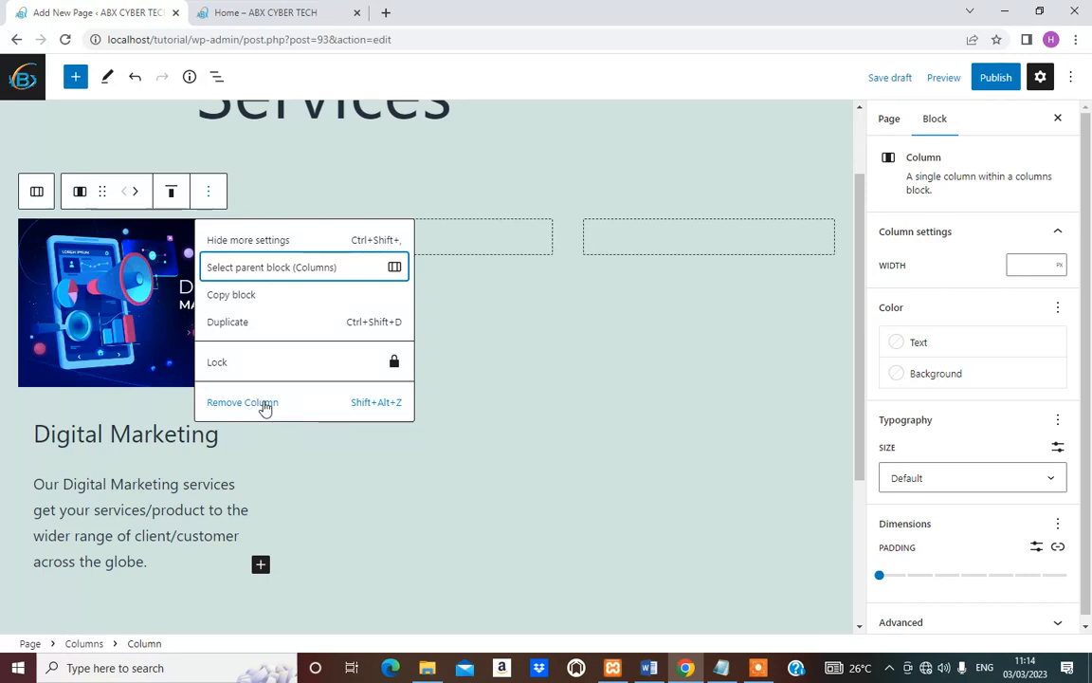
{"action": "left_click", "coordinate": [243, 324]}
Remove the two empty columns beside the Digital Marketing columns.
{"action": "left_click", "coordinate": [521, 233]}
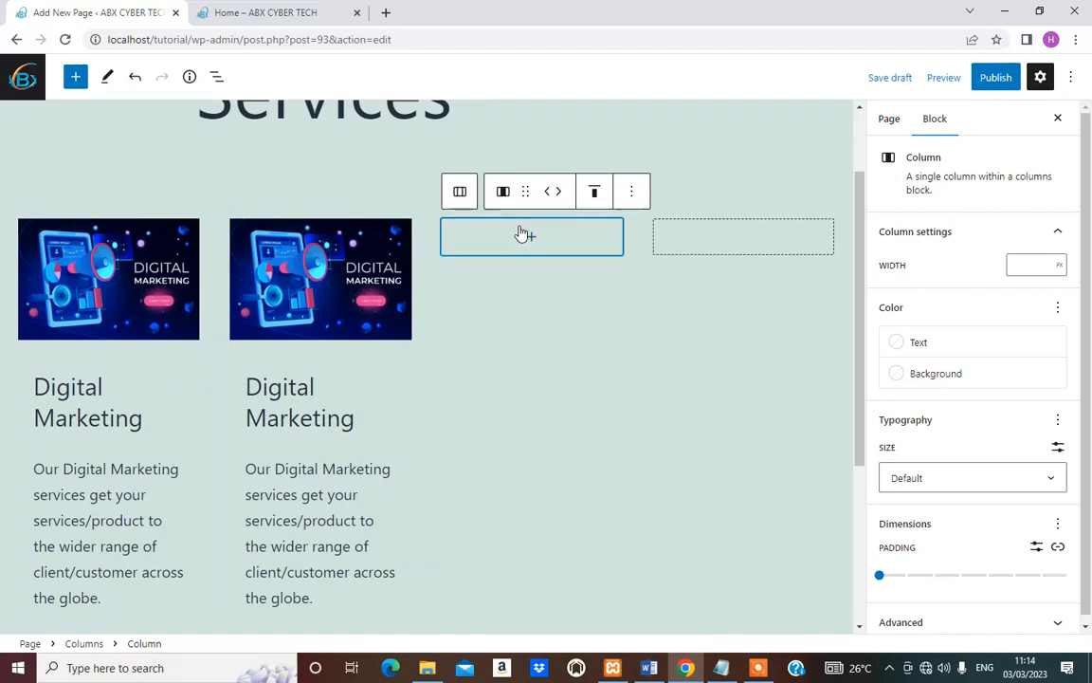
{"action": "right_click", "coordinate": [522, 234]}
{"action": "left_click", "coordinate": [630, 192]}
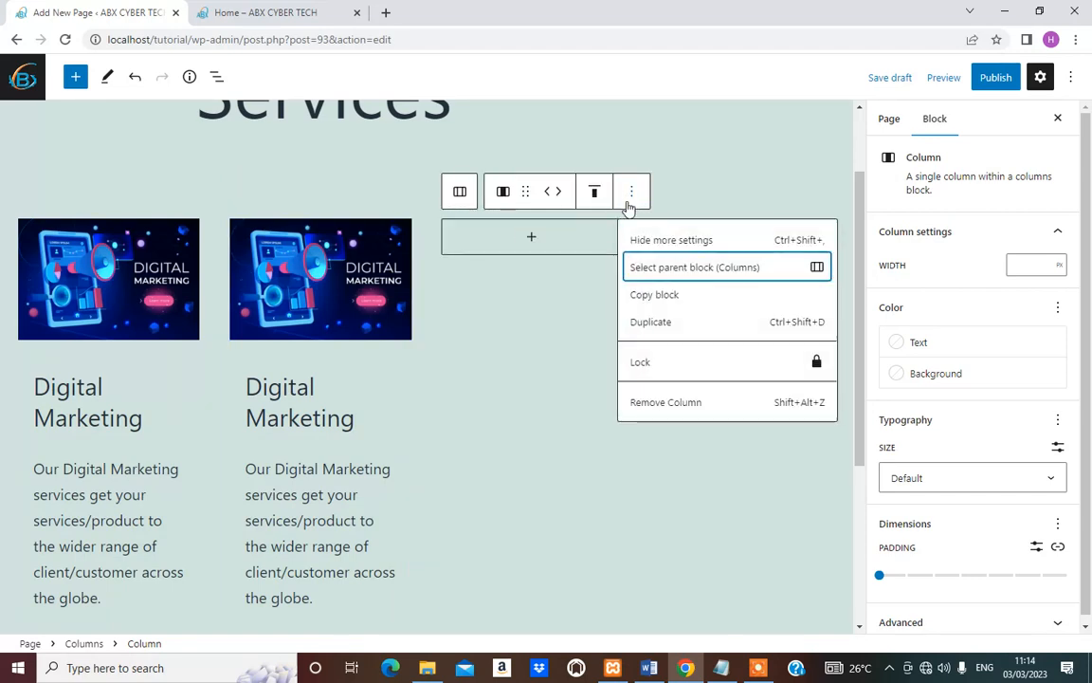
{"action": "left_click", "coordinate": [648, 404]}
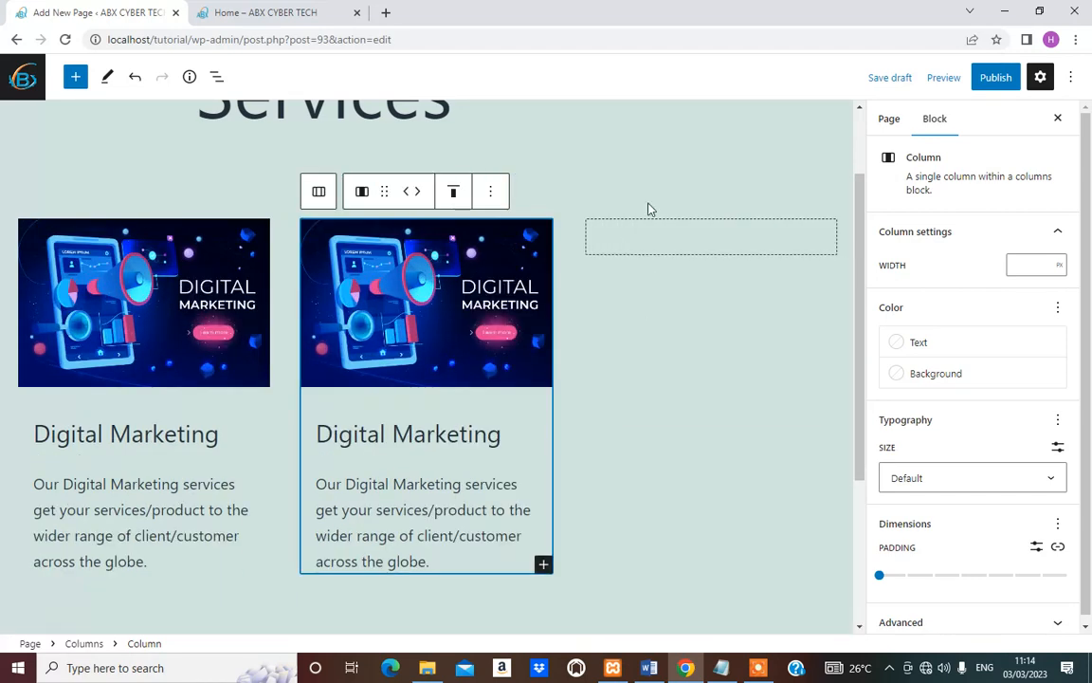
{"action": "left_click", "coordinate": [691, 237]}
{"action": "left_click", "coordinate": [774, 191]}
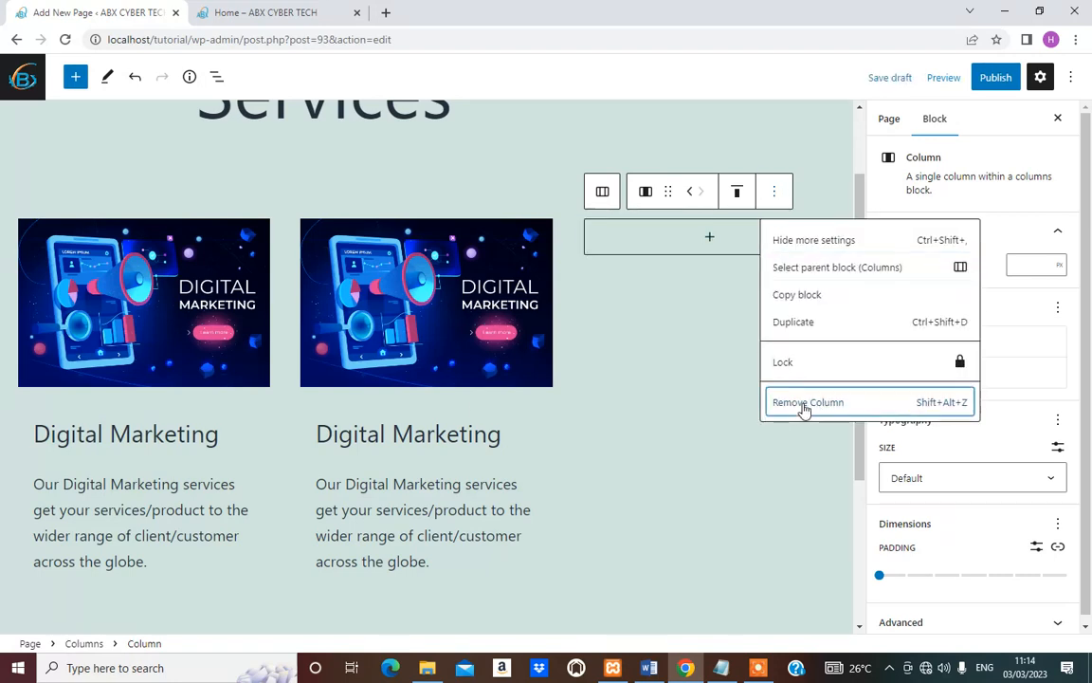
{"action": "left_click", "coordinate": [804, 403]}
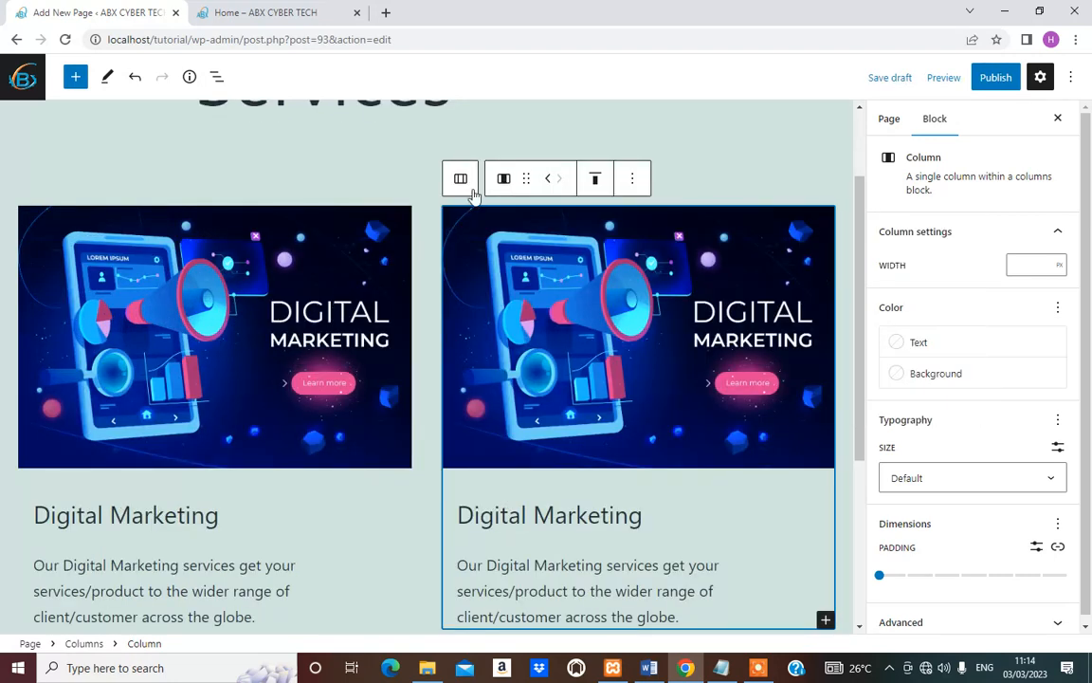
Duplicate the second Digital Marketing column to make a third filled column.
{"action": "left_click", "coordinate": [633, 180]}
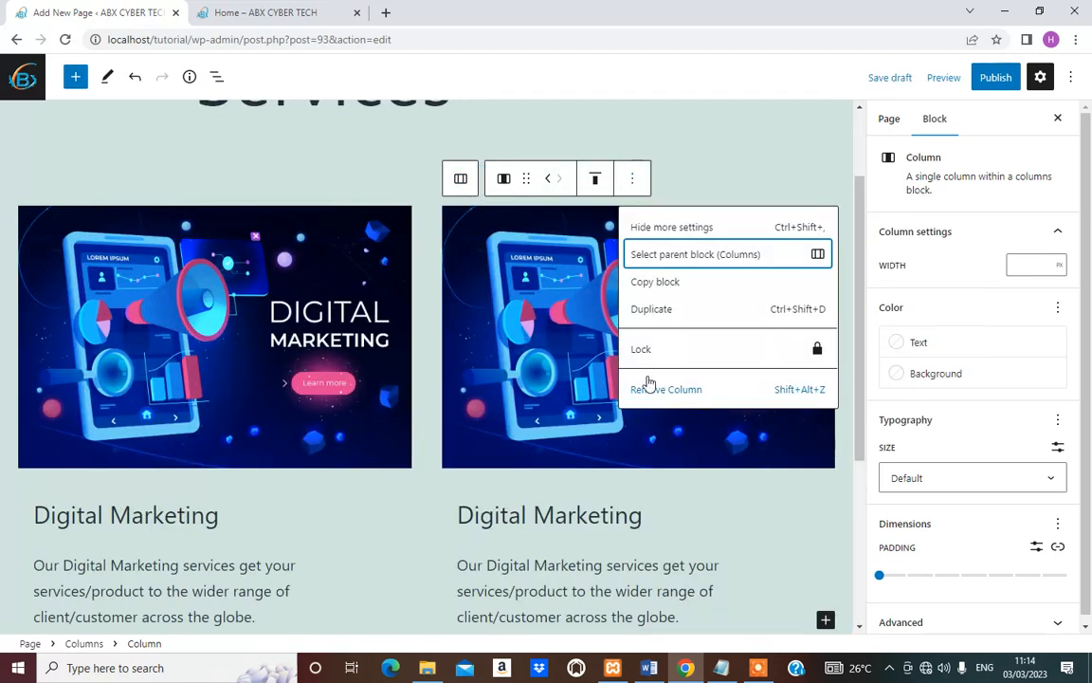
{"action": "left_click", "coordinate": [656, 309]}
{"action": "scroll", "coordinate": [403, 462], "scroll_direction": "up", "scroll_amount": 1}
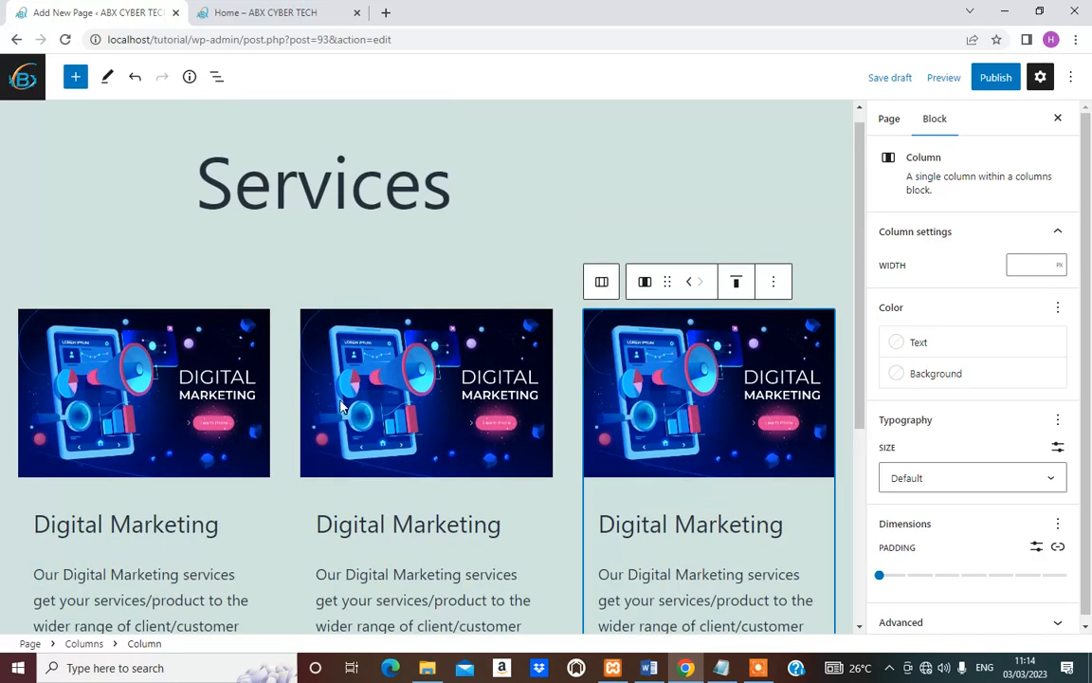
Retitle the second column "Website Design" and set its text to "We prioritize ourselves in using cyber art technology to bring/transform your dream website to live.".
{"action": "scroll", "coordinate": [261, 351], "scroll_direction": "down", "scroll_amount": 2}
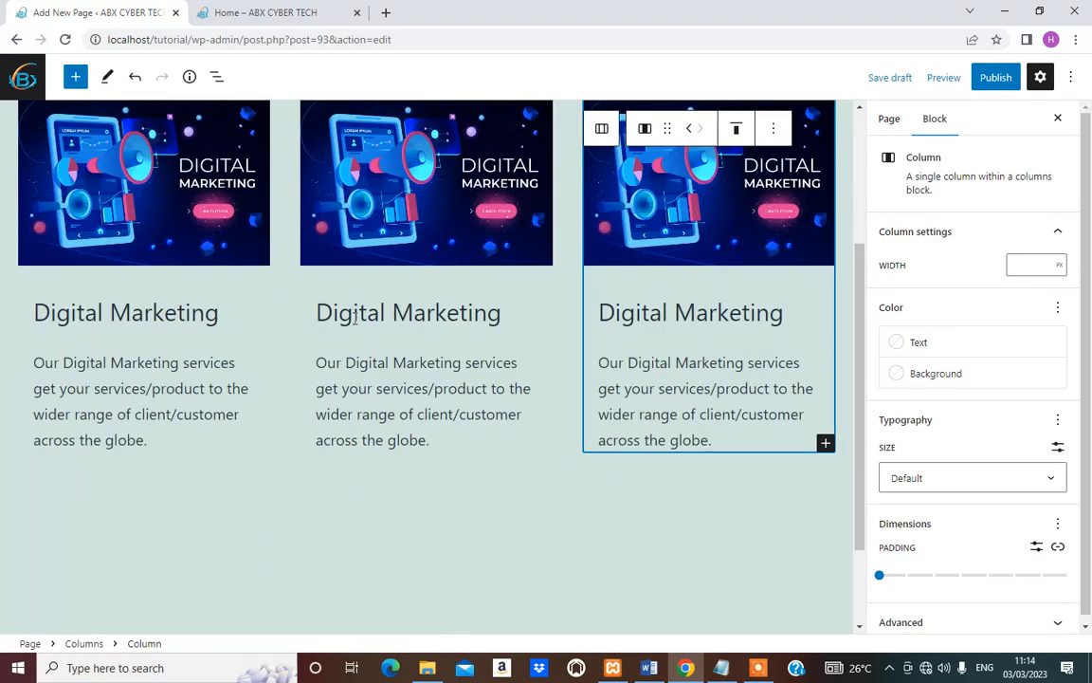
{"action": "left_click", "coordinate": [333, 313]}
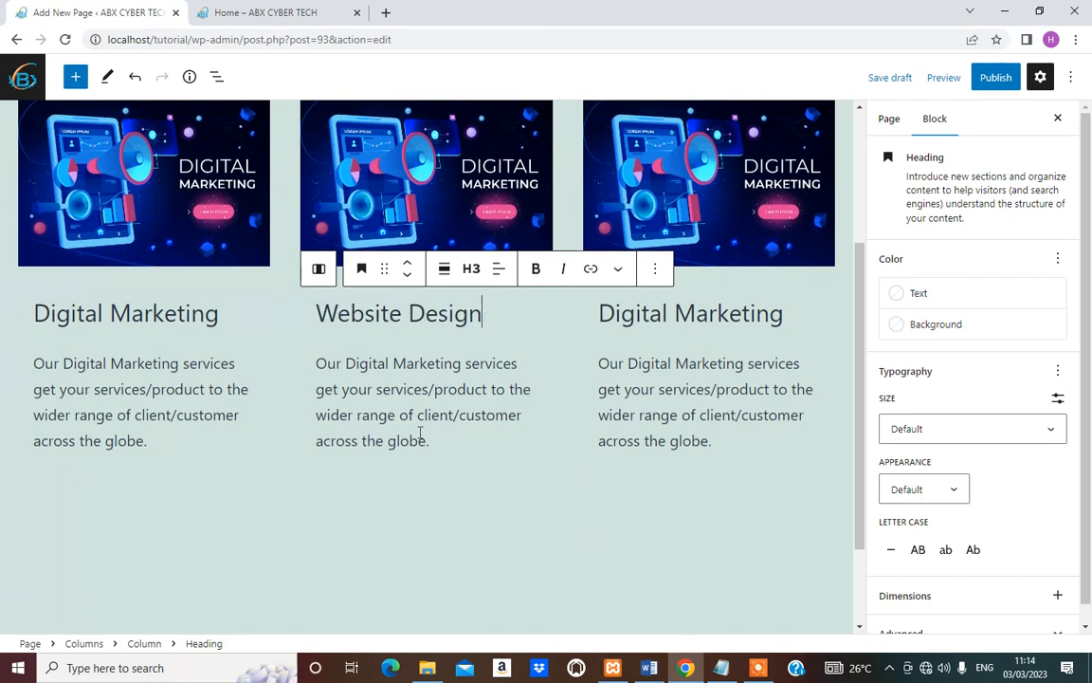
{"action": "left_click", "coordinate": [420, 433]}
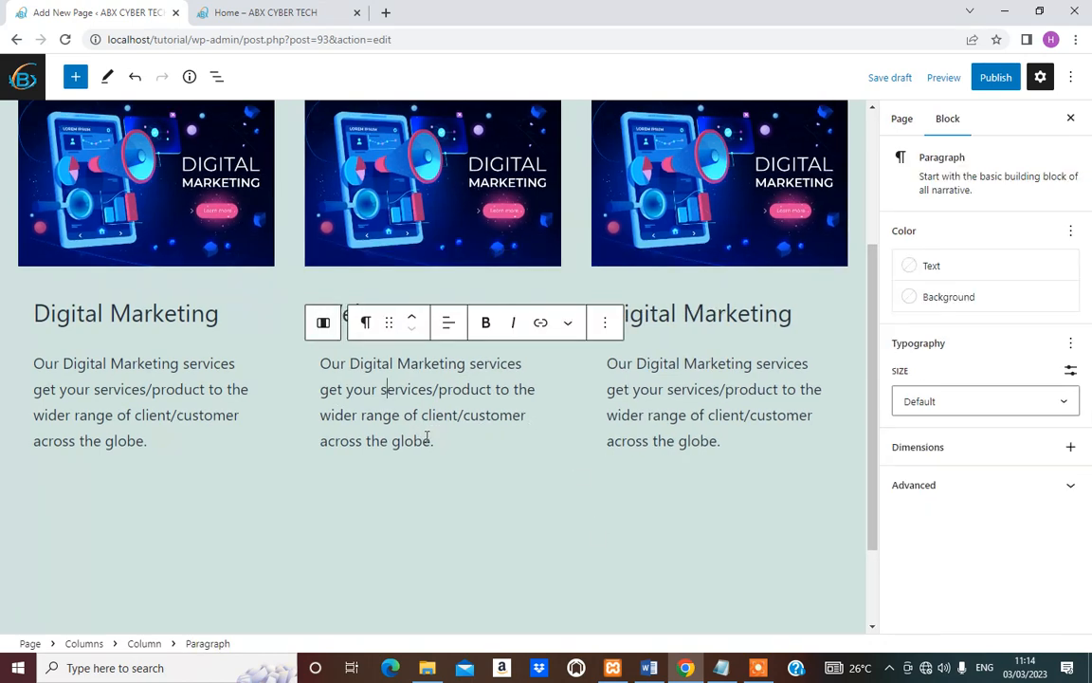
{"action": "triple_click", "coordinate": [394, 399]}
{"action": "scroll", "coordinate": [315, 348], "scroll_direction": "up", "scroll_amount": 1}
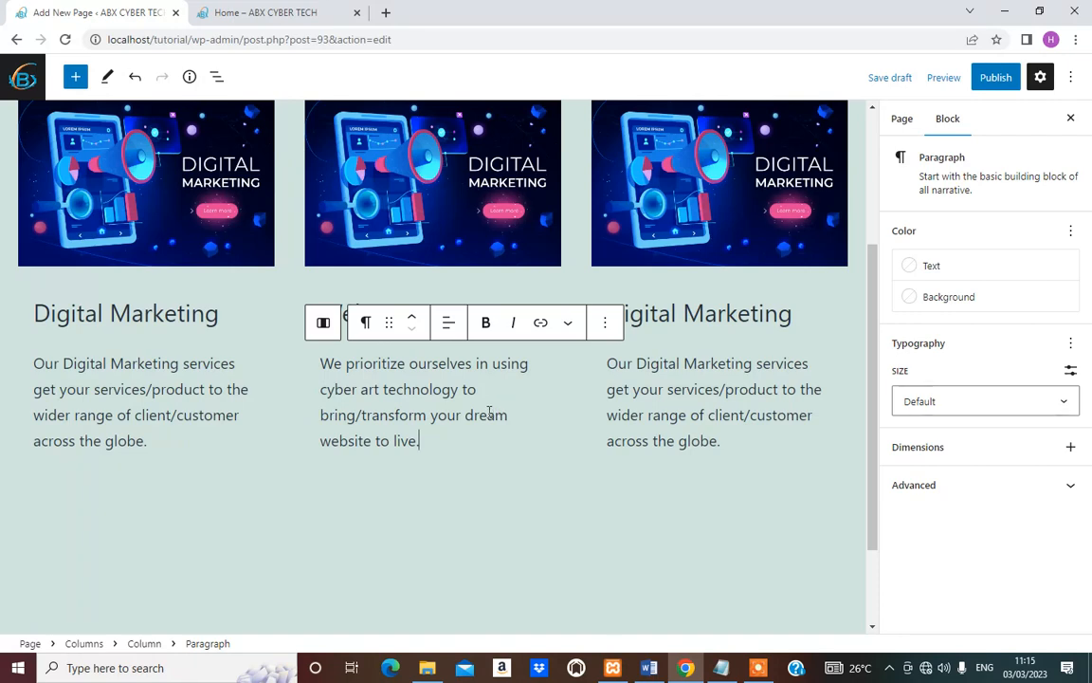
Retitle the third column "Skill Acquisition" and set its text to "There are several examples types of skill acquisition depending on the field of profession or industry.".
{"action": "scroll", "coordinate": [697, 252], "scroll_direction": "up", "scroll_amount": 2}
{"action": "left_click", "coordinate": [645, 410]}
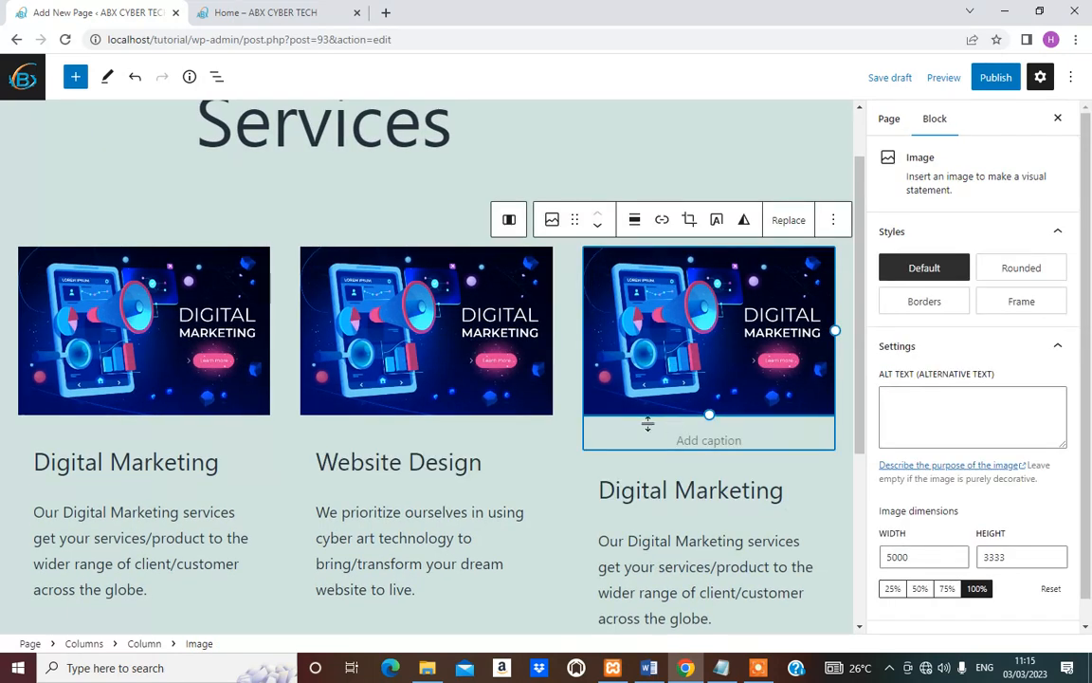
{"action": "left_click", "coordinate": [626, 496]}
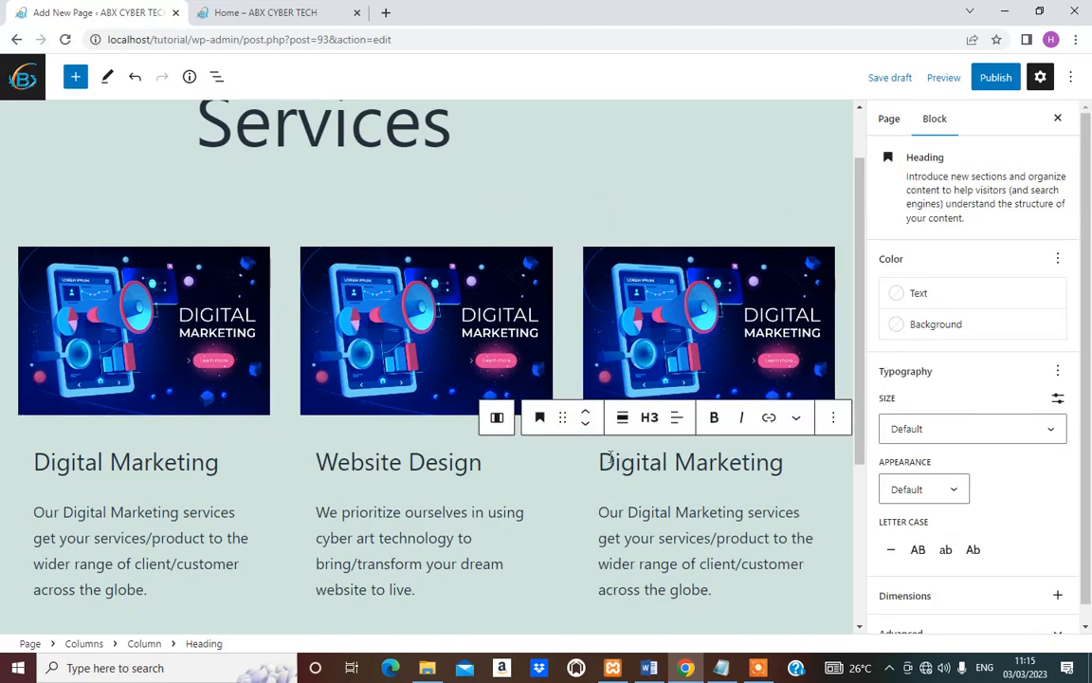
{"action": "key", "text": "BackSpace"}
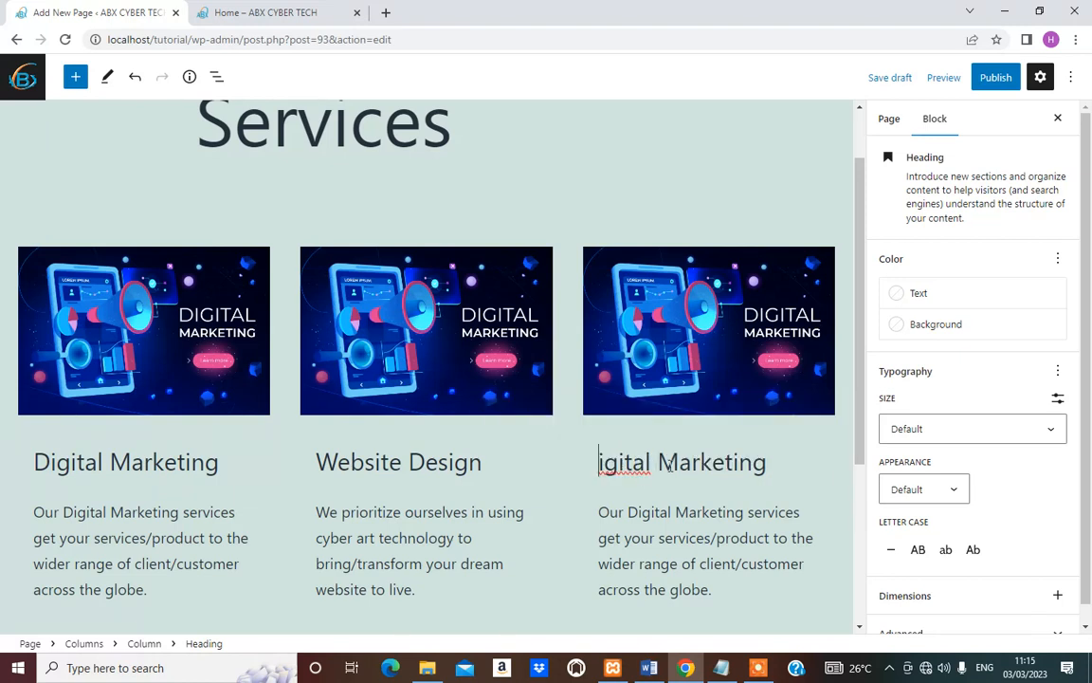
{"action": "type", "text": "Ski"}
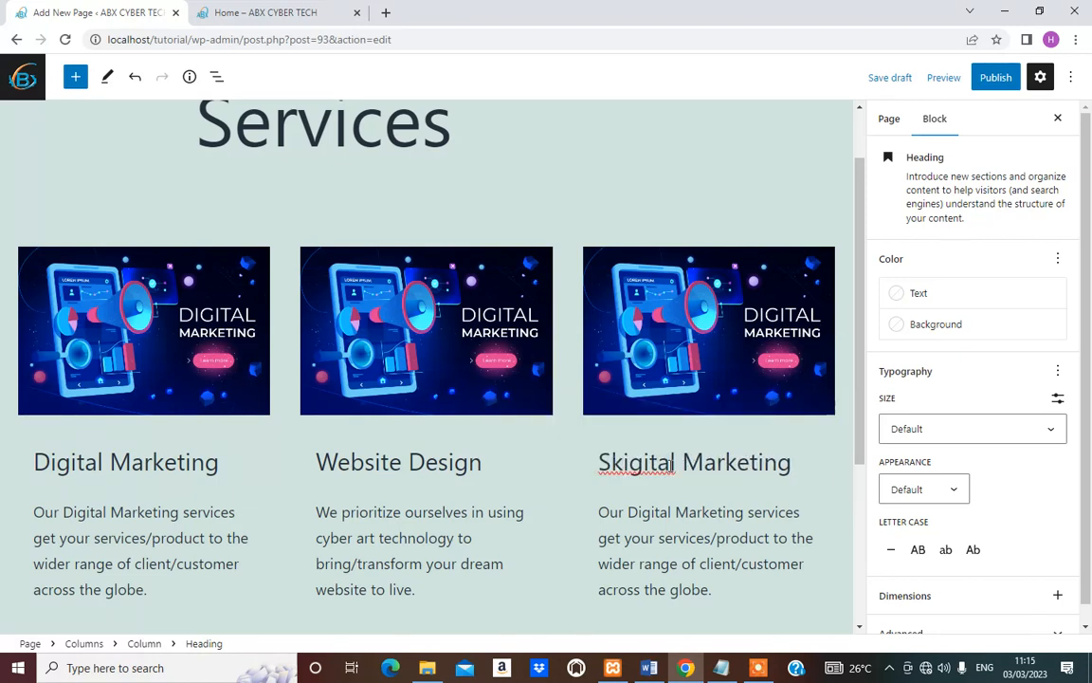
{"action": "type", "text": "ll"}
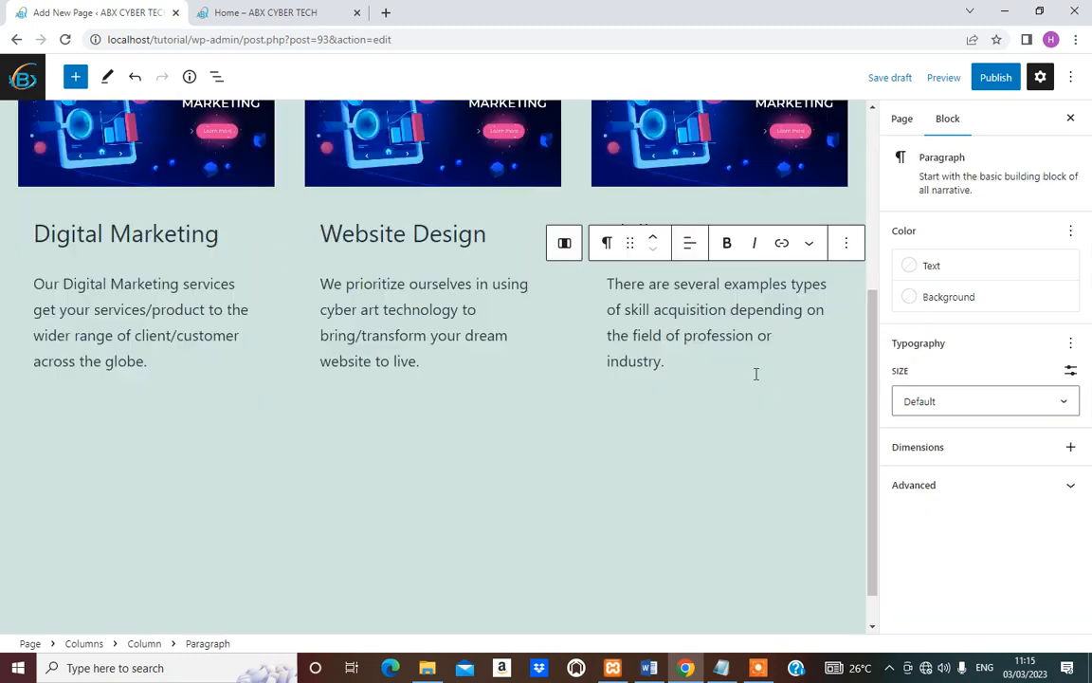
{"action": "left_click", "coordinate": [665, 358]}
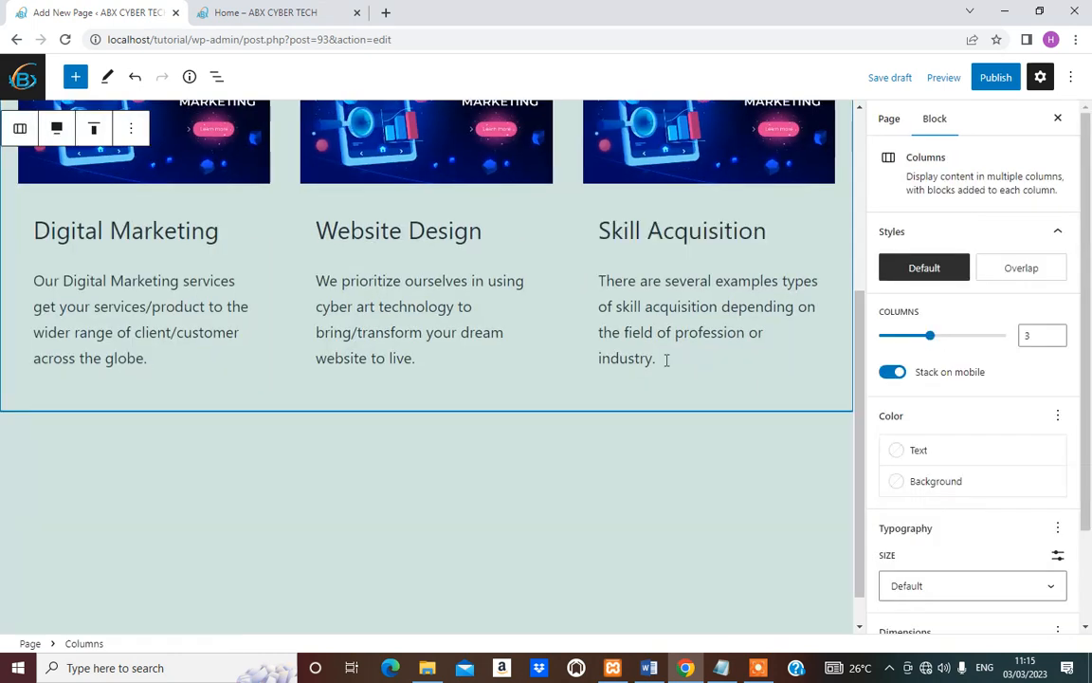
Replace the image above the Website Design heading with the Website Development picture from the media library.
{"action": "scroll", "coordinate": [685, 418], "scroll_direction": "up", "scroll_amount": 3}
{"action": "scroll", "coordinate": [244, 381], "scroll_direction": "up", "scroll_amount": 3}
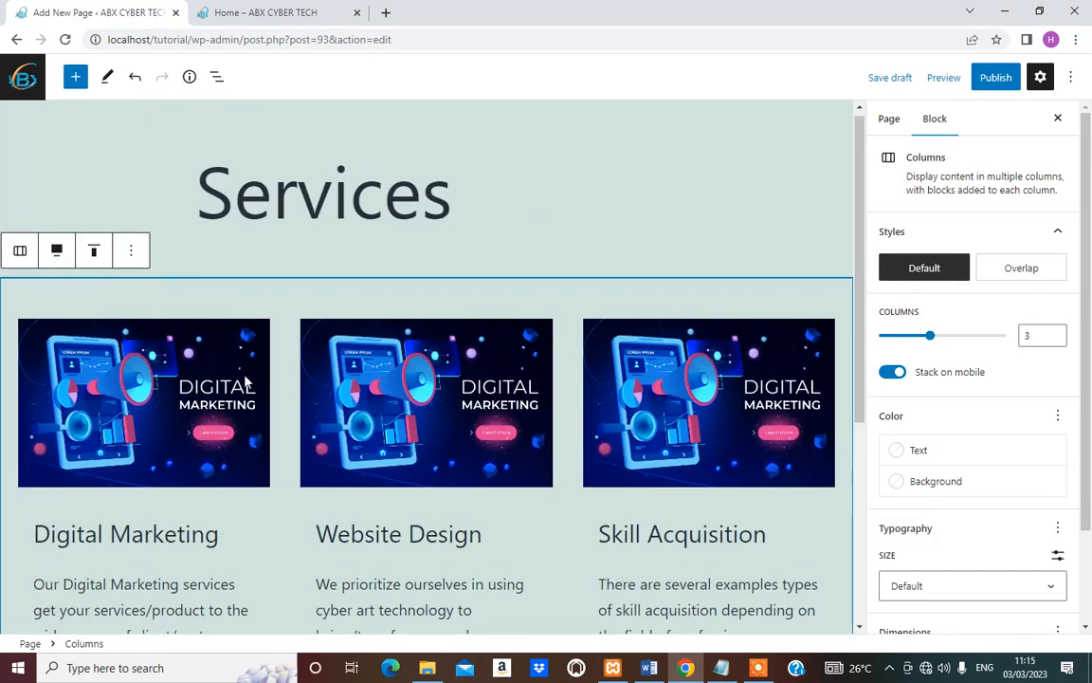
{"action": "scroll", "coordinate": [387, 425], "scroll_direction": "down", "scroll_amount": 1}
{"action": "left_click", "coordinate": [353, 258]}
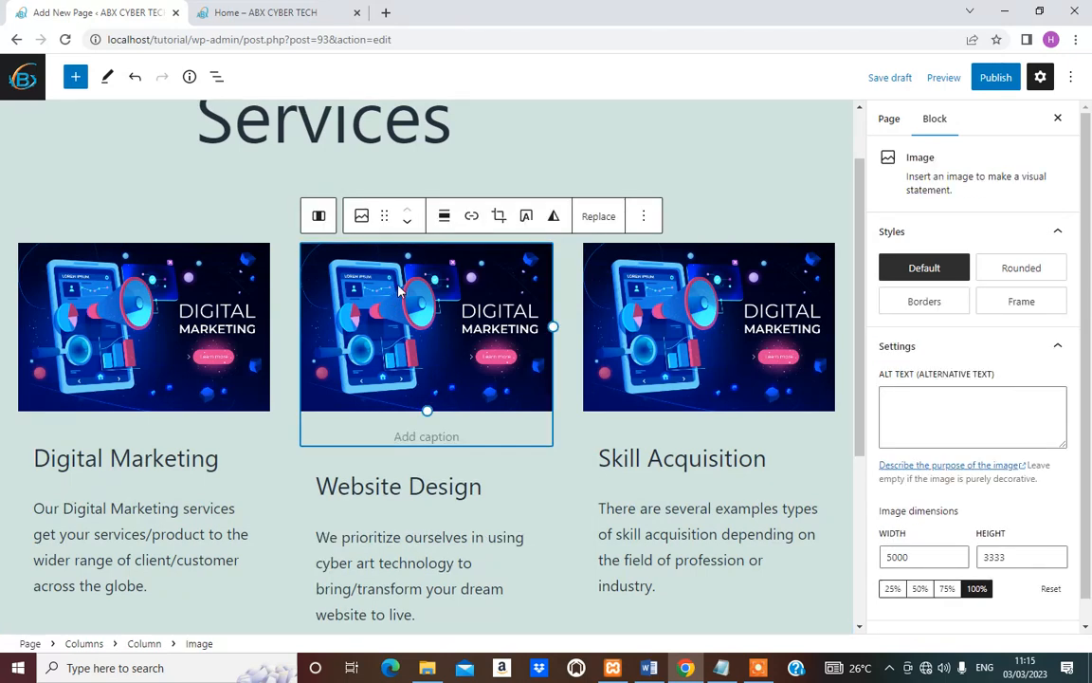
{"action": "left_click", "coordinate": [598, 216]}
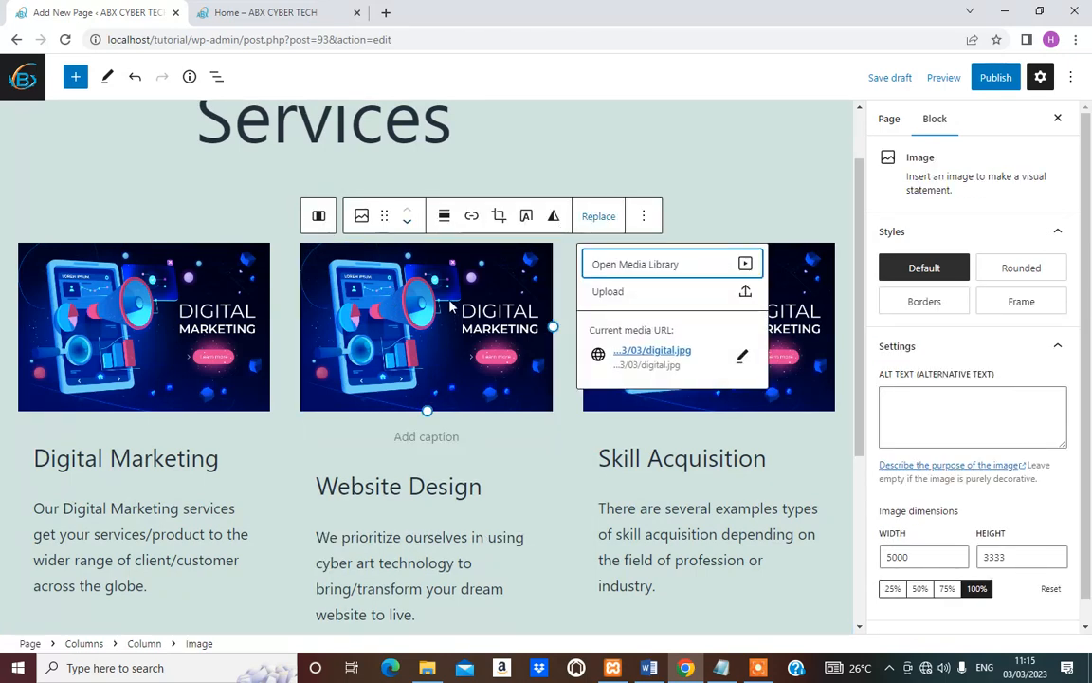
{"action": "left_click", "coordinate": [648, 263]}
{"action": "left_click", "coordinate": [531, 356]}
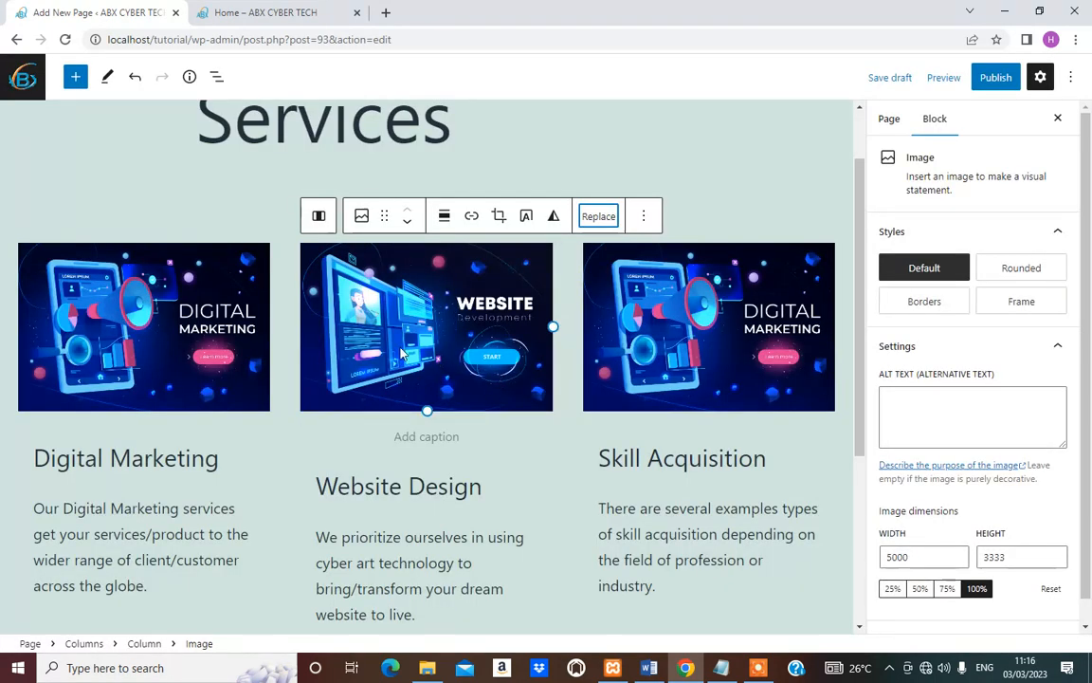
{"action": "left_click", "coordinate": [113, 323]}
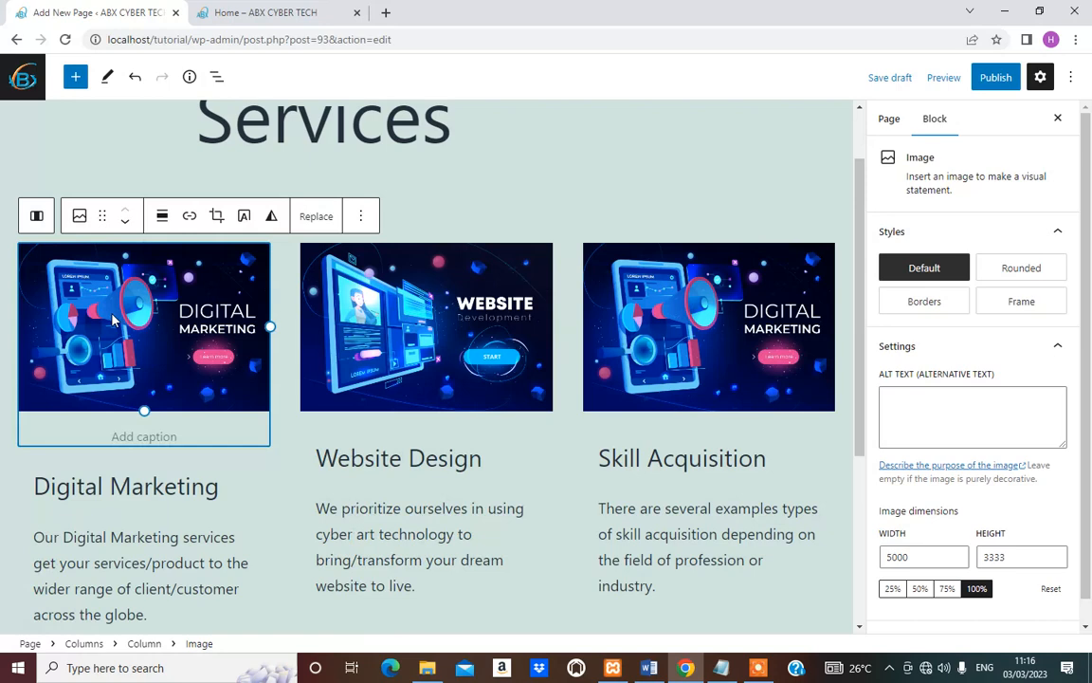
{"action": "left_click", "coordinate": [314, 219]}
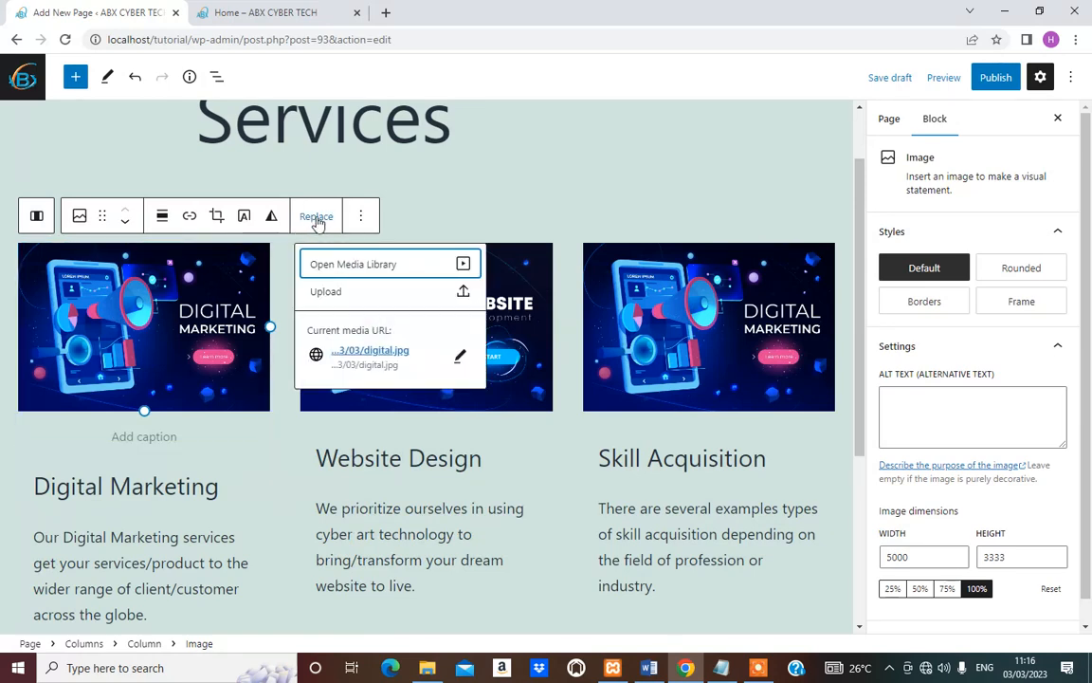
{"action": "left_click", "coordinate": [394, 265]}
{"action": "key", "text": "Escape"}
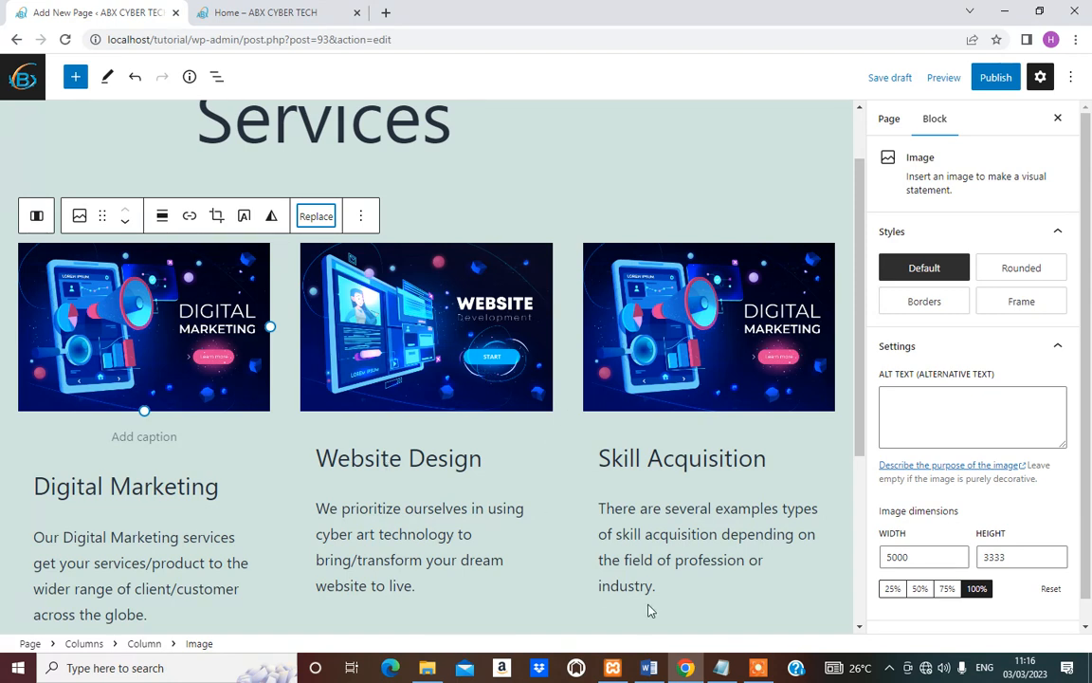
Replace the image above the Skill Acquisition heading with skilldevelp.png from the media library.
{"action": "left_click", "coordinate": [739, 341]}
{"action": "left_click", "coordinate": [801, 218]}
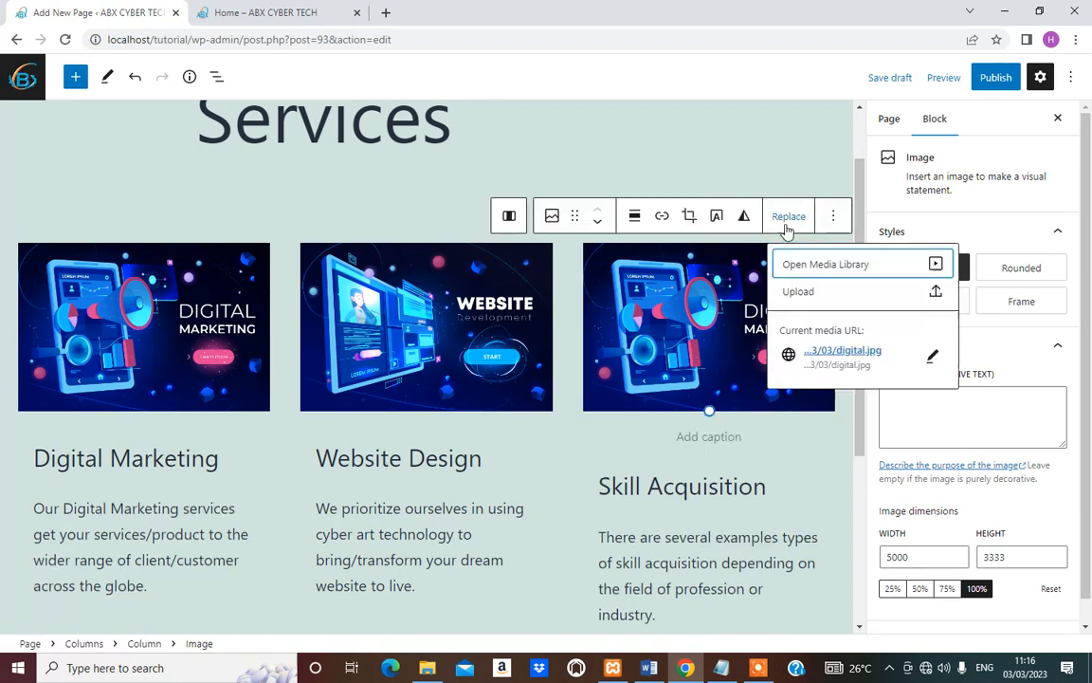
{"action": "left_click", "coordinate": [834, 270]}
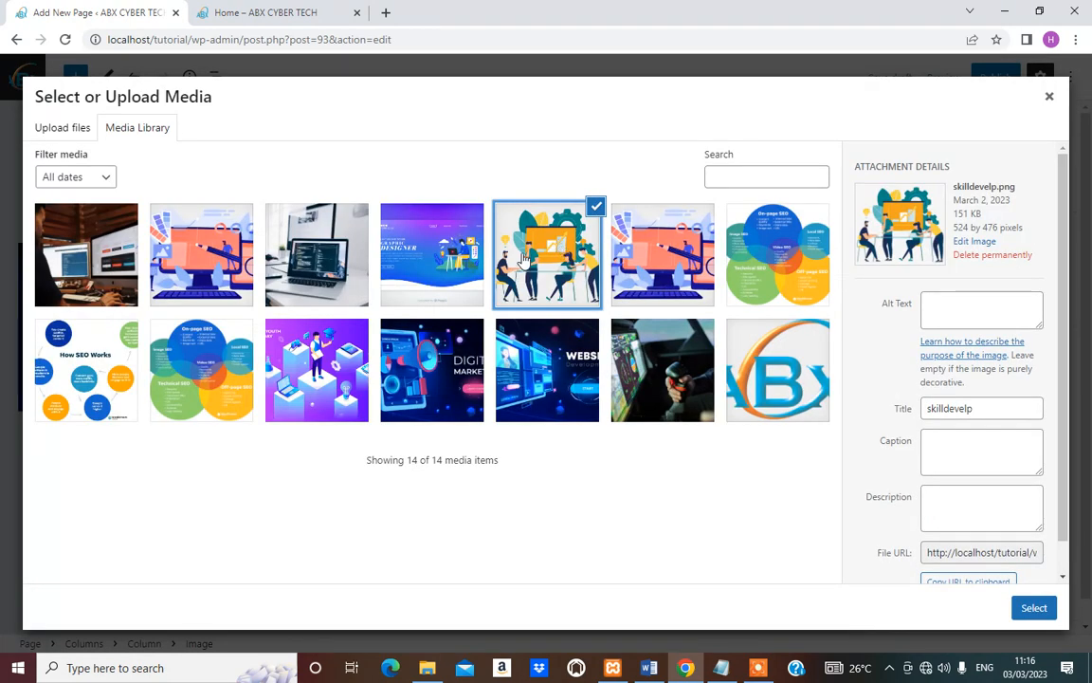
{"action": "left_click", "coordinate": [504, 231]}
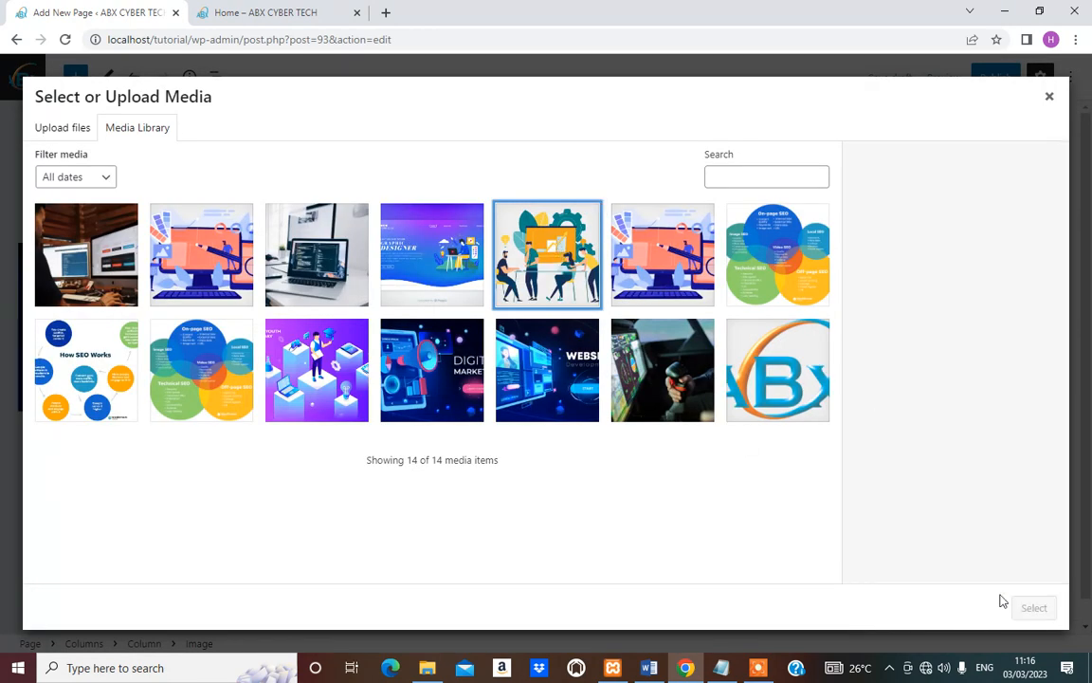
{"action": "left_click", "coordinate": [502, 239]}
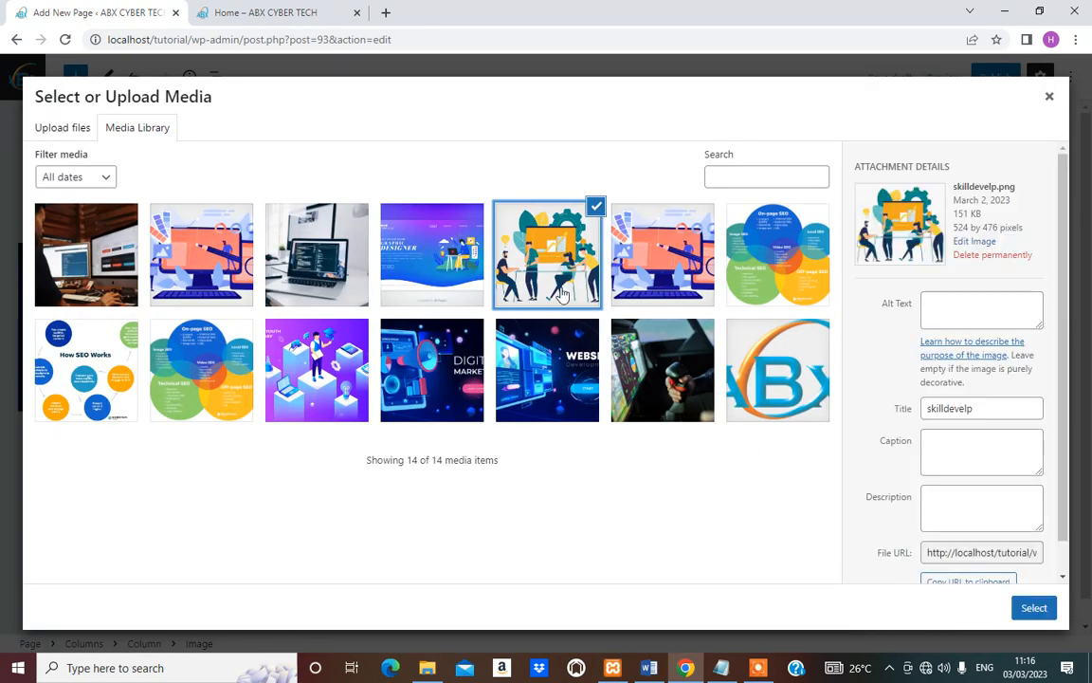
{"action": "left_click", "coordinate": [1034, 609]}
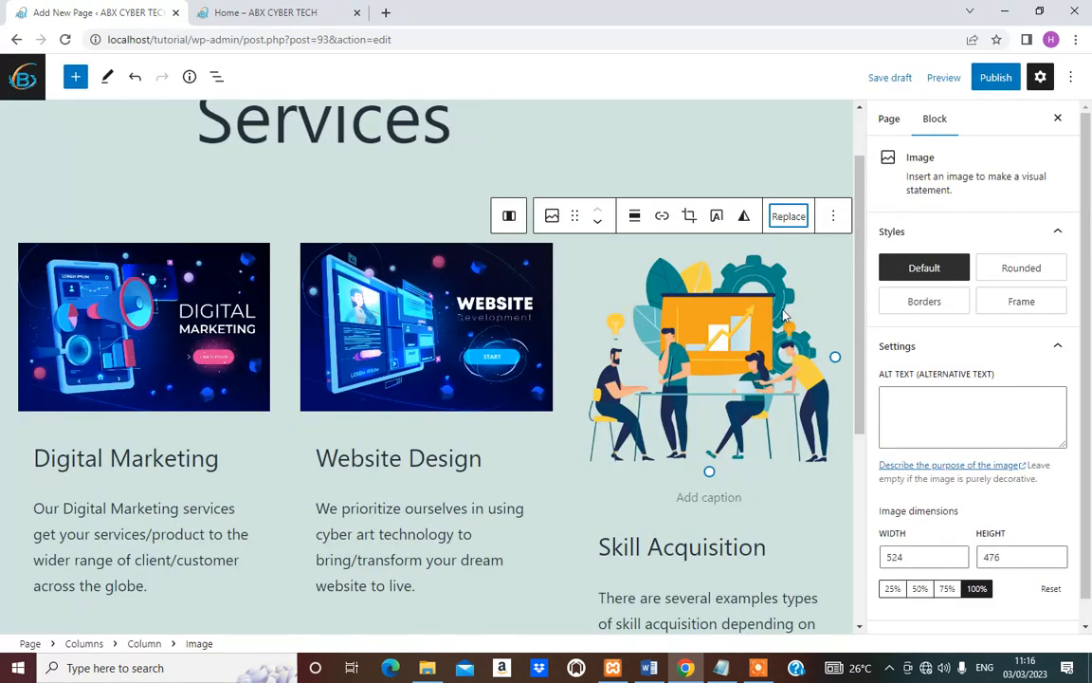
Replace the Skill Acquisition column's image with skill.jpg, the World Youth Skills Day picture, from the media library.
{"action": "left_click", "coordinate": [788, 216]}
{"action": "left_click", "coordinate": [819, 276]}
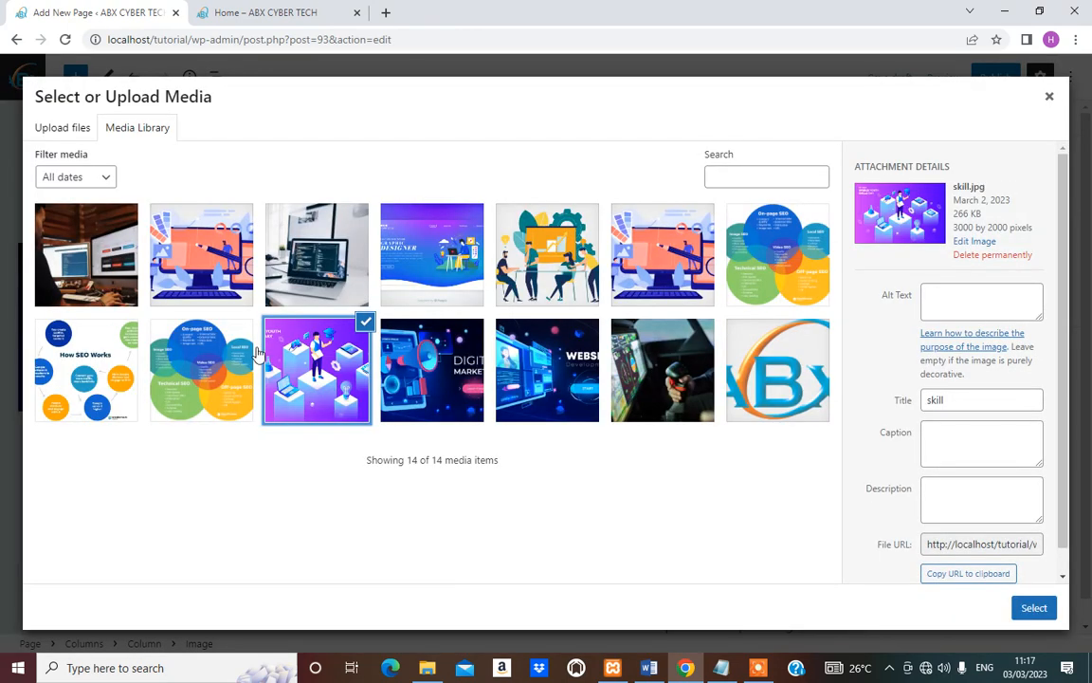
{"action": "left_click", "coordinate": [322, 366]}
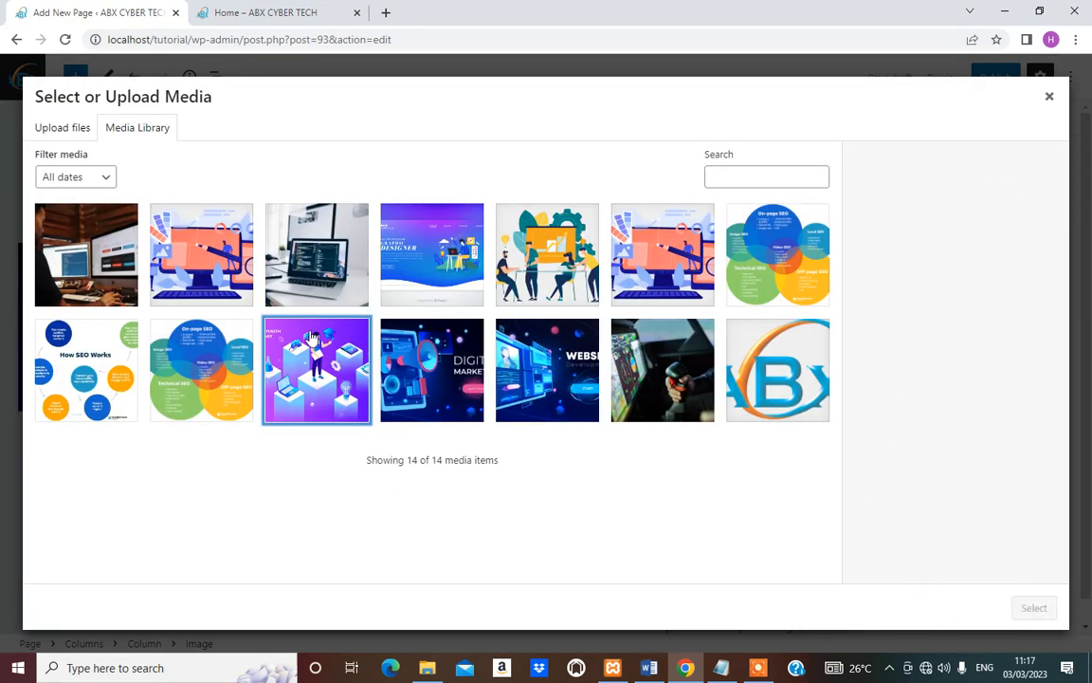
{"action": "left_click", "coordinate": [313, 339]}
{"action": "left_click", "coordinate": [1038, 612]}
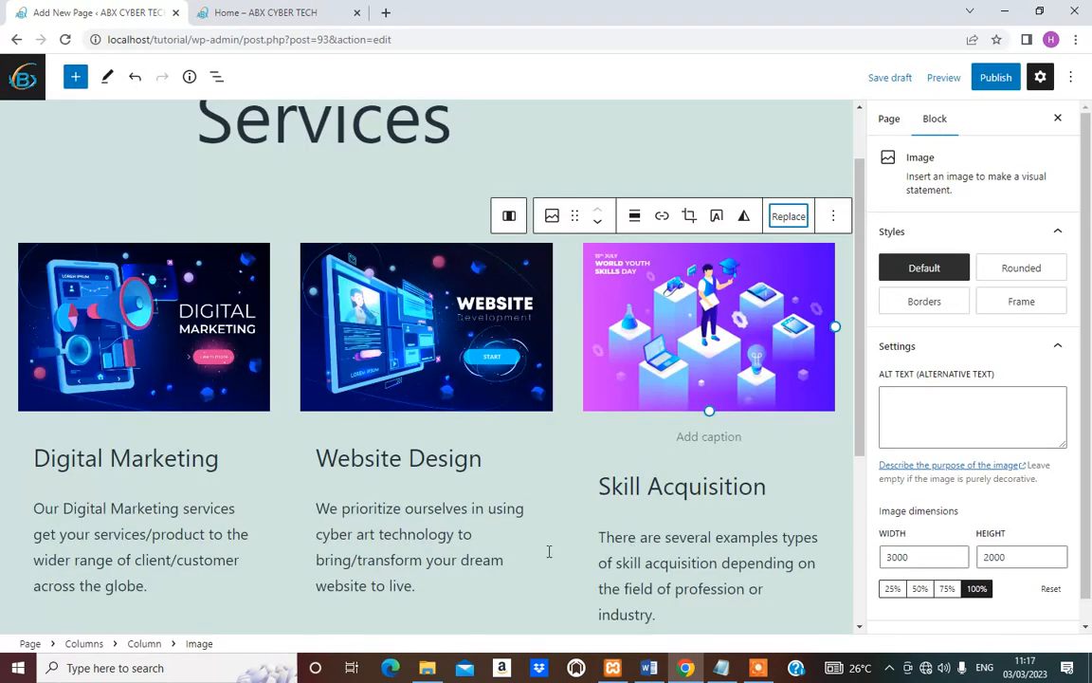
Duplicate the whole three-column block to create a second row of services below it.
{"action": "scroll", "coordinate": [569, 350], "scroll_direction": "down", "scroll_amount": 2}
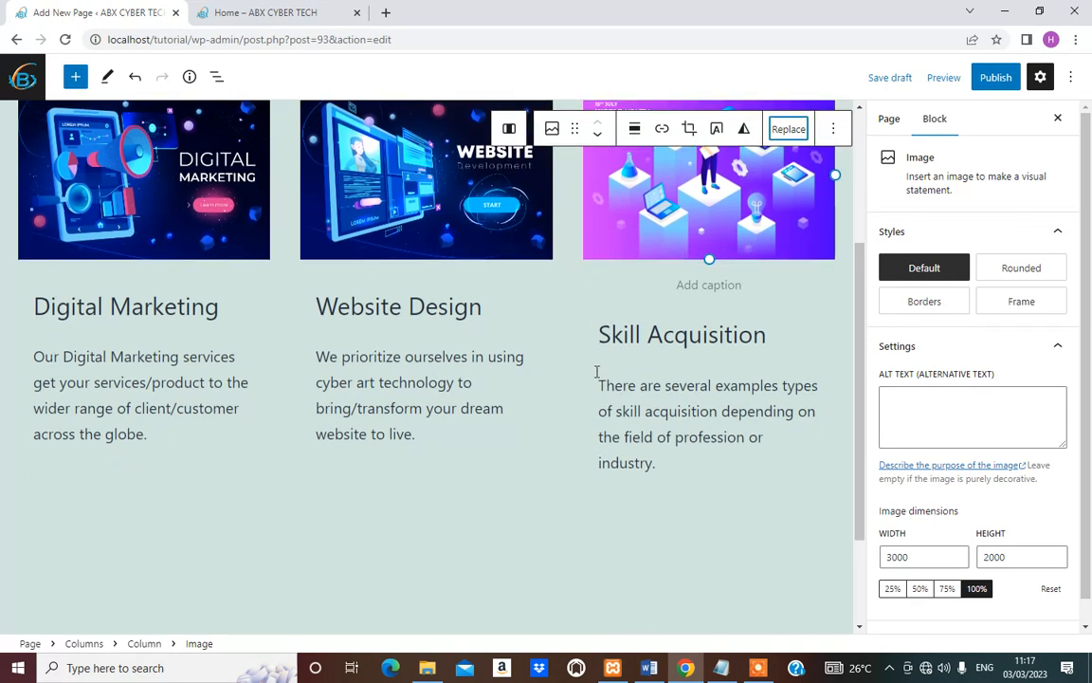
{"action": "scroll", "coordinate": [516, 294], "scroll_direction": "up", "scroll_amount": 3}
{"action": "scroll", "coordinate": [360, 531], "scroll_direction": "down", "scroll_amount": 1}
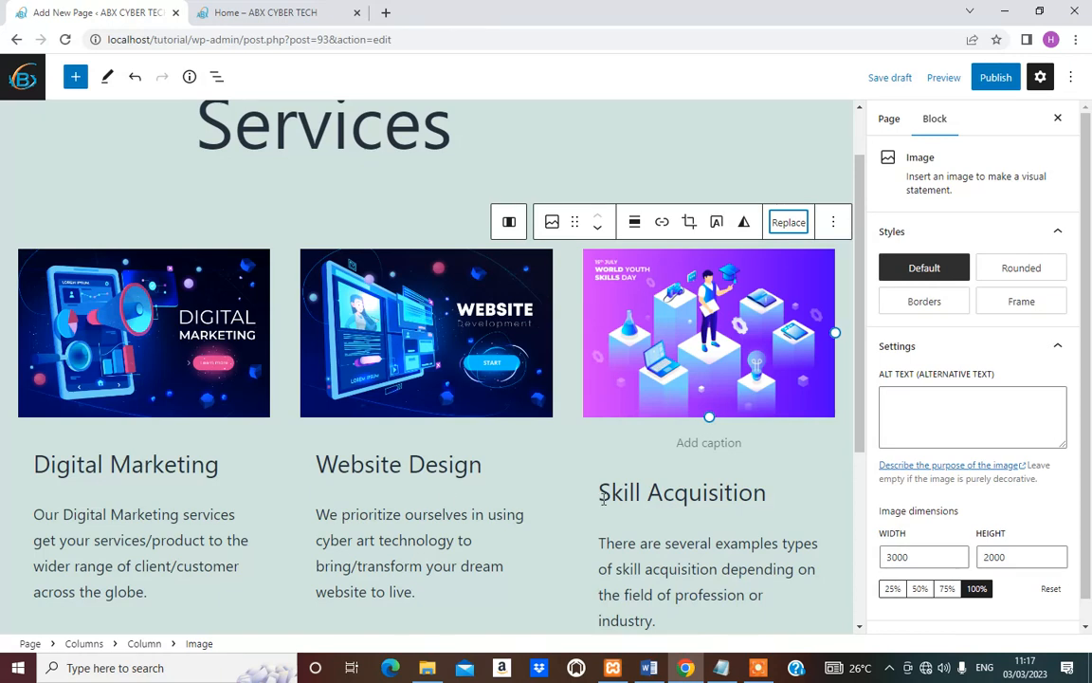
{"action": "left_click", "coordinate": [307, 234]}
{"action": "left_click", "coordinate": [277, 239]}
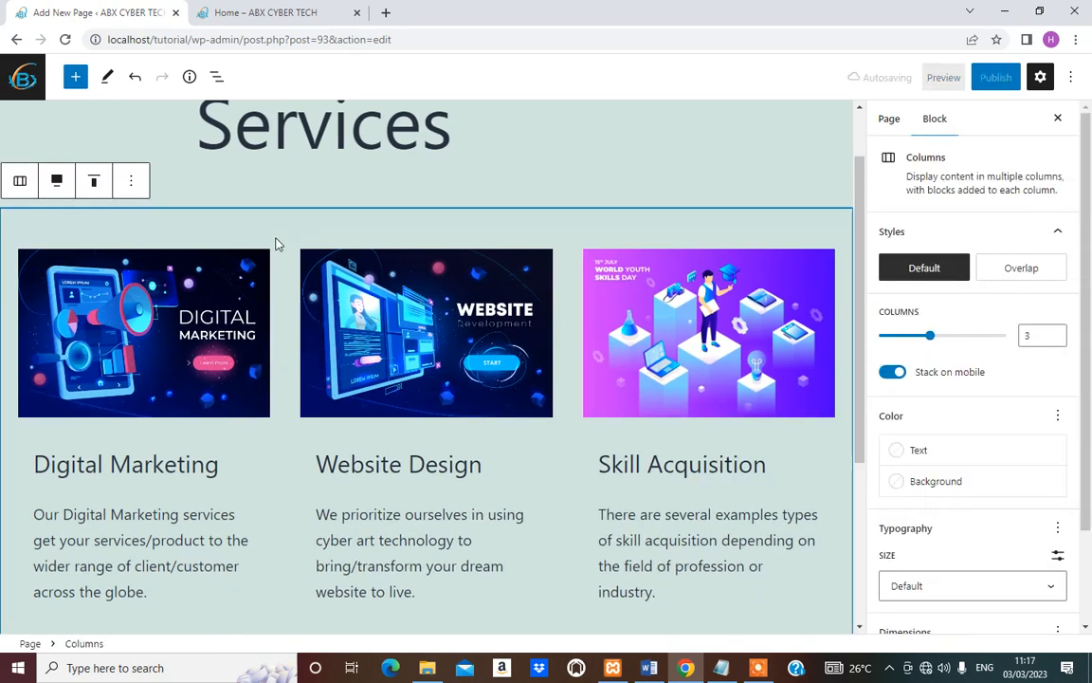
{"action": "left_click", "coordinate": [137, 188]}
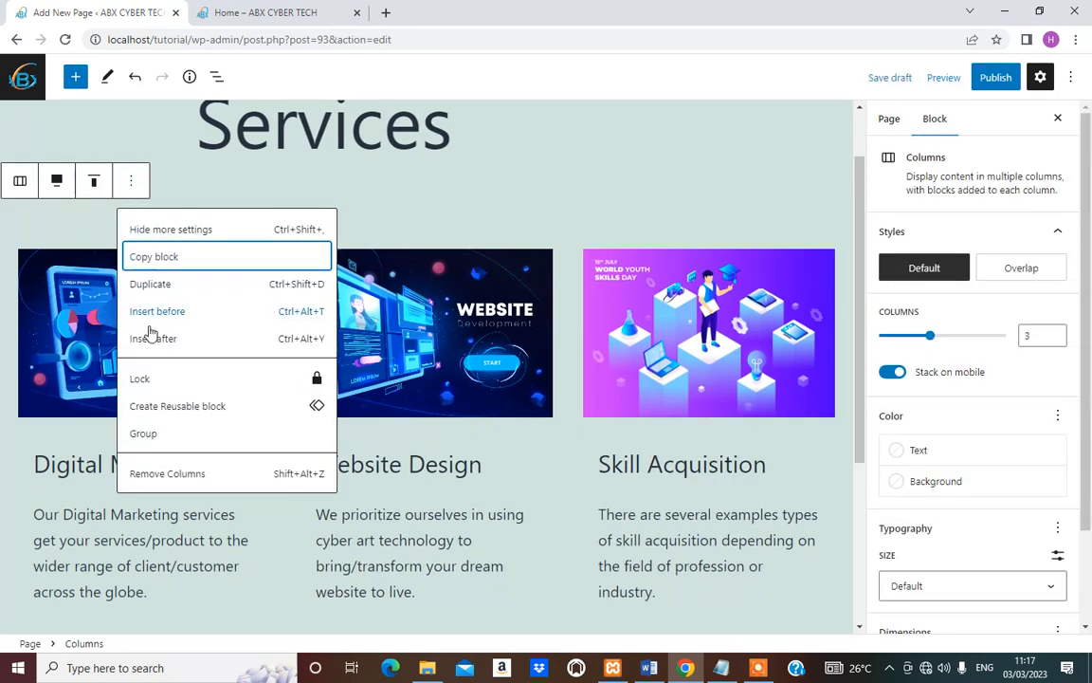
{"action": "left_click", "coordinate": [158, 289]}
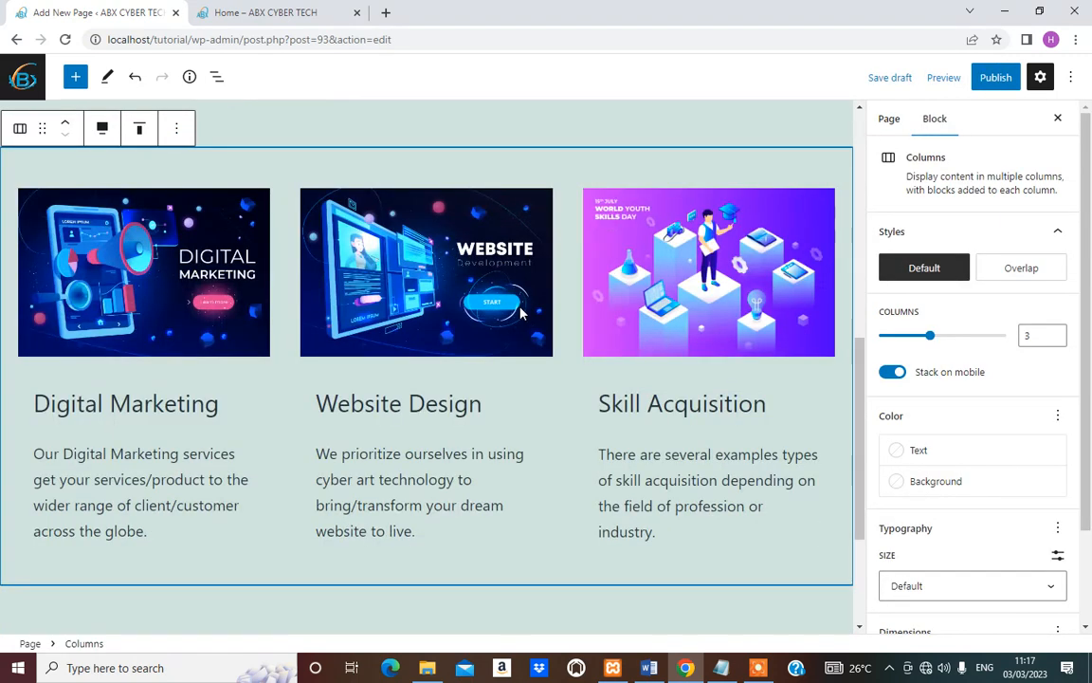
Change the first column's heading in the duplicated row to "Graphics Design".
{"action": "scroll", "coordinate": [493, 313], "scroll_direction": "down", "scroll_amount": 3}
{"action": "scroll", "coordinate": [513, 311], "scroll_direction": "up", "scroll_amount": 10}
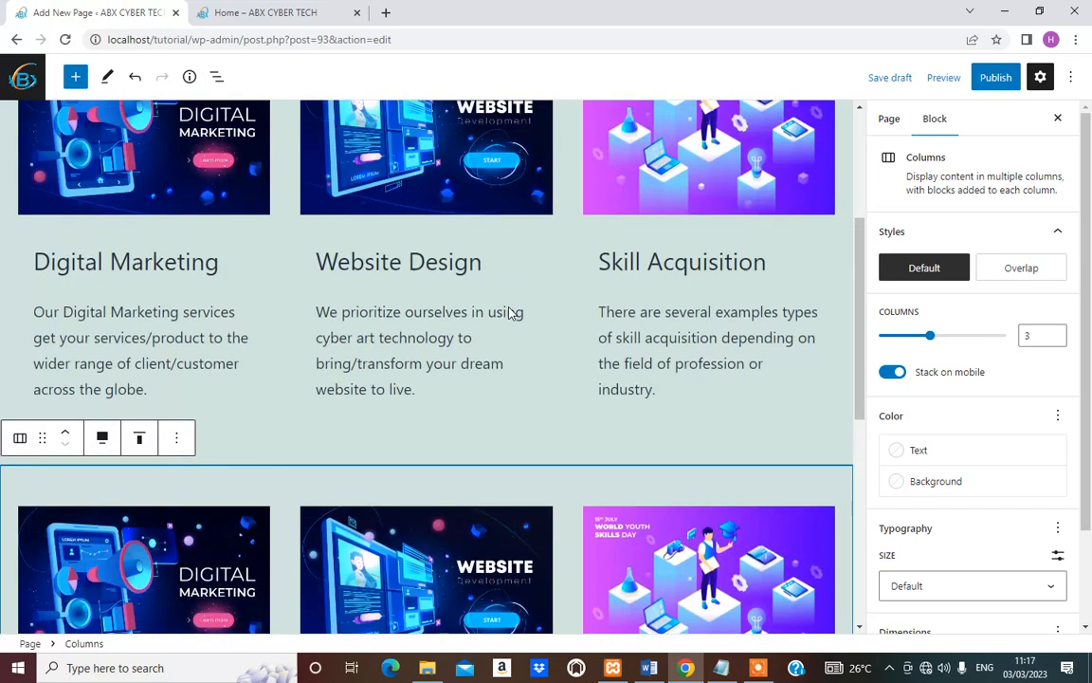
{"action": "scroll", "coordinate": [508, 307], "scroll_direction": "down", "scroll_amount": 4}
{"action": "scroll", "coordinate": [508, 307], "scroll_direction": "down", "scroll_amount": 4}
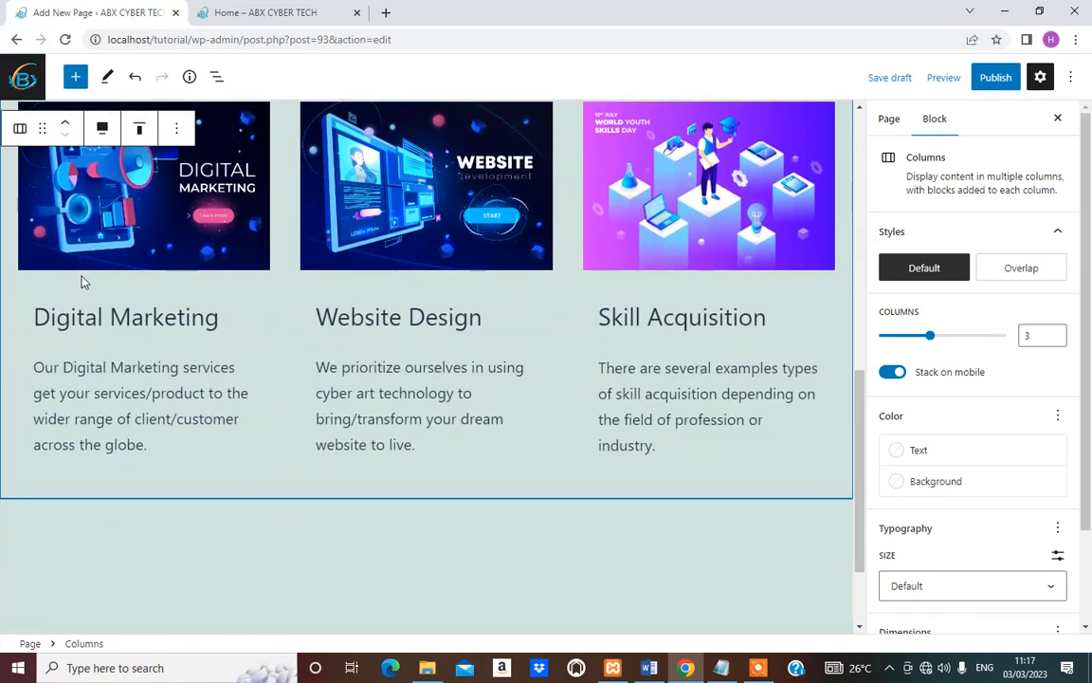
{"action": "left_click", "coordinate": [111, 317]}
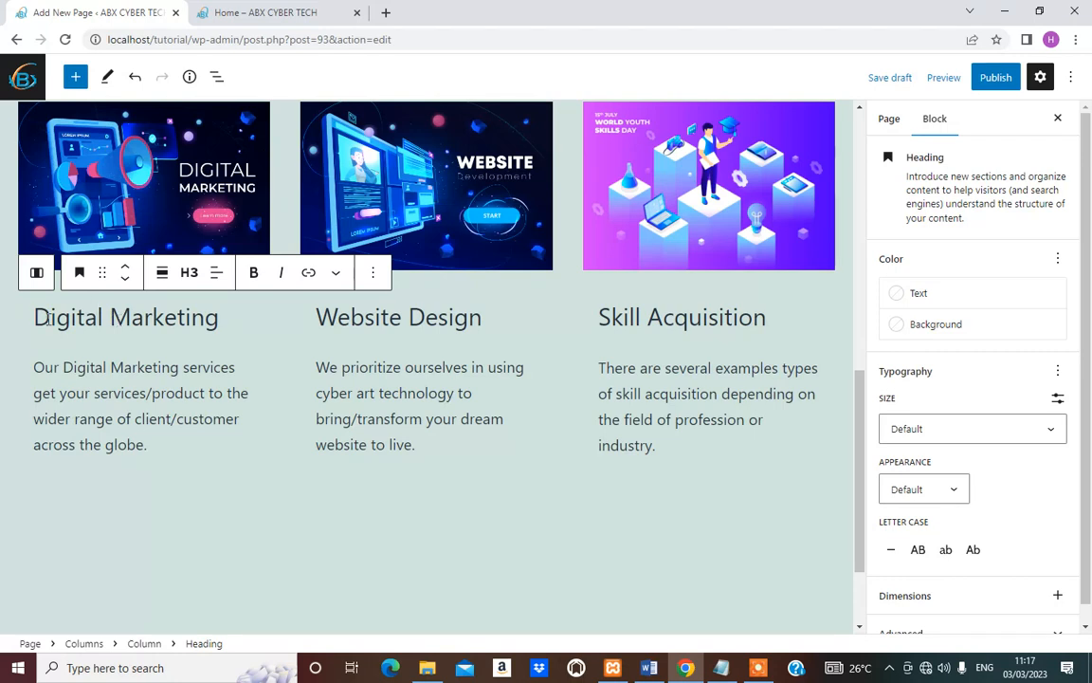
{"action": "key", "text": "Delete"}
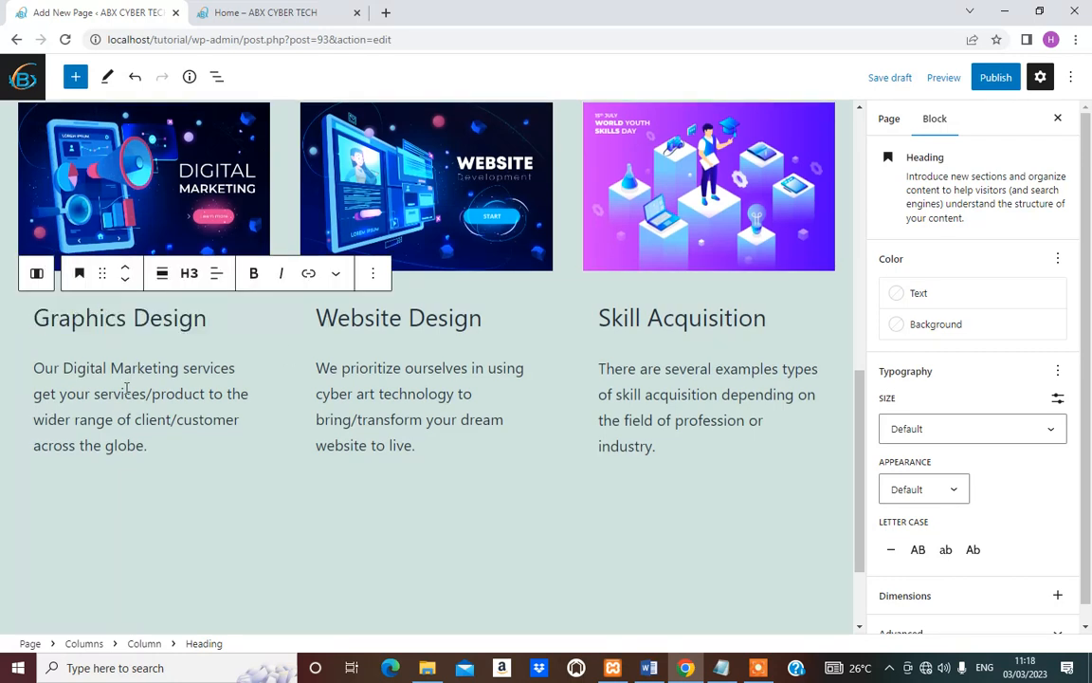
Replace the Graphics Design column's description with text beginning "Graphic design is the profession and academic discipline whose activity consists in projecting visual communications".
{"action": "left_click", "coordinate": [124, 395]}
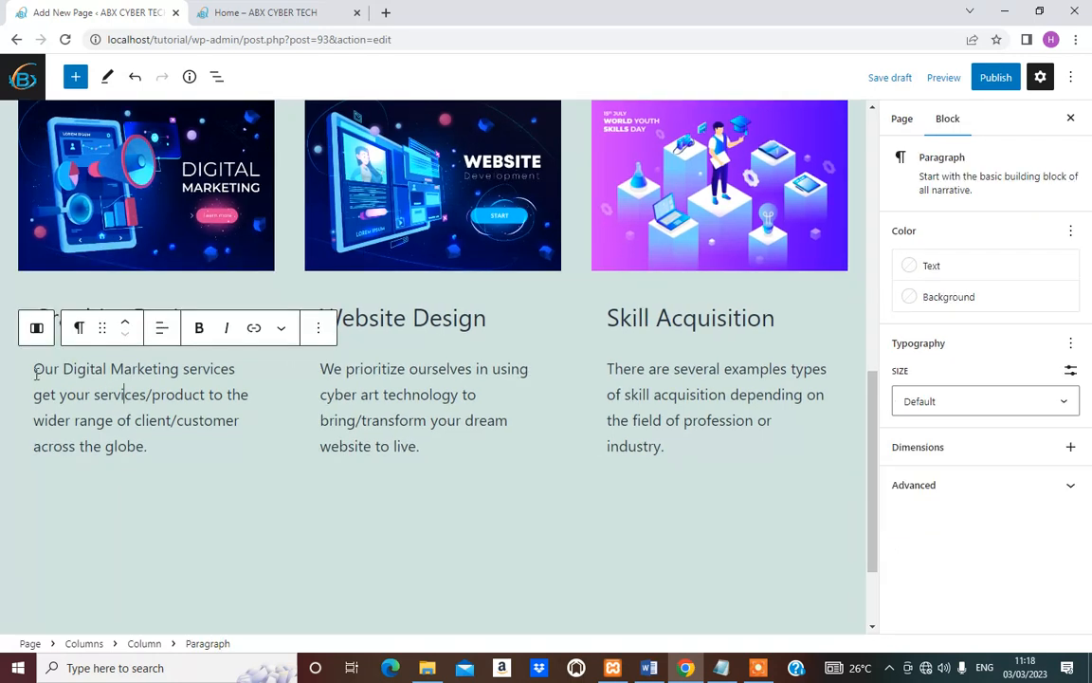
{"action": "left_click_drag", "start_coordinate": [37, 370], "coordinate": [146, 444]}
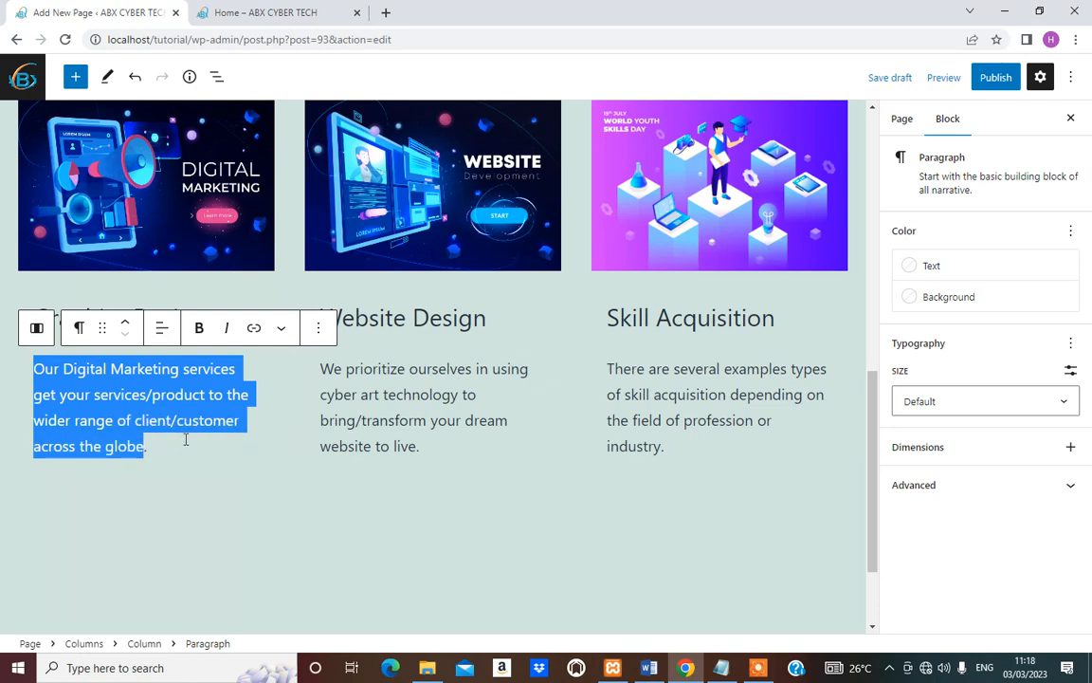
{"action": "type", "text": "Graphic design is the profession and academic discipline whose activity consists in projecting visual communications intended to transmit specific messages to social groups, with specific"}
{"action": "scroll", "coordinate": [240, 448], "scroll_direction": "down", "scroll_amount": 1}
{"action": "scroll", "coordinate": [291, 356], "scroll_direction": "up", "scroll_amount": 3}
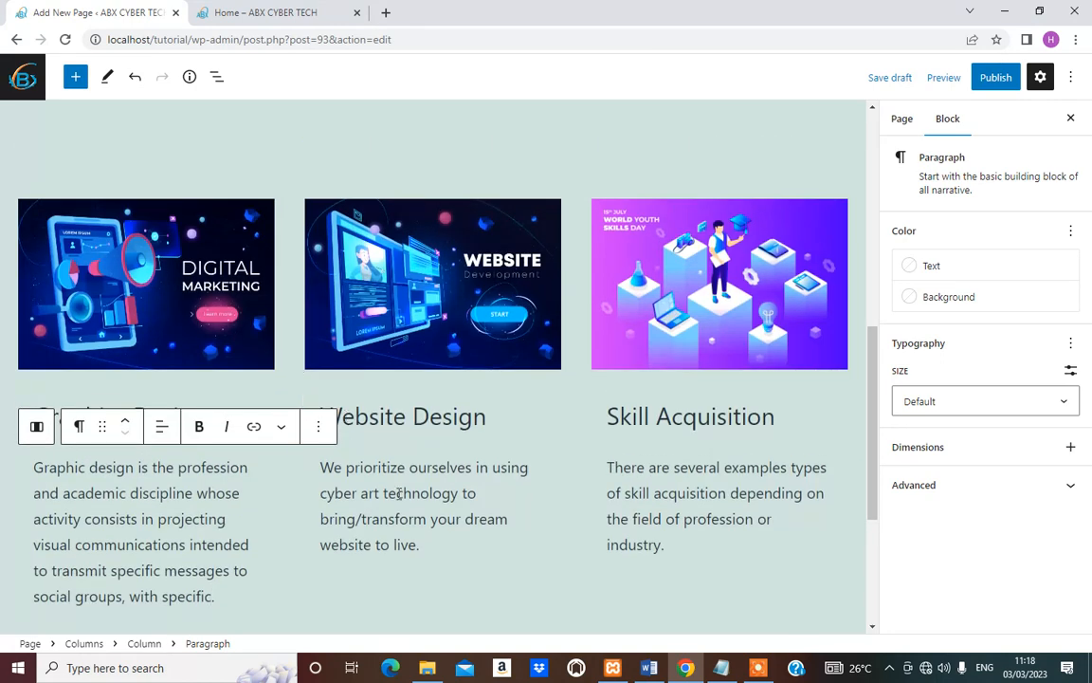
Replace the image above the Graphics Design heading with the blue Graphic Designer landing page picture from the media library.
{"action": "left_click", "coordinate": [469, 416]}
{"action": "scroll", "coordinate": [161, 317], "scroll_direction": "down", "scroll_amount": 1}
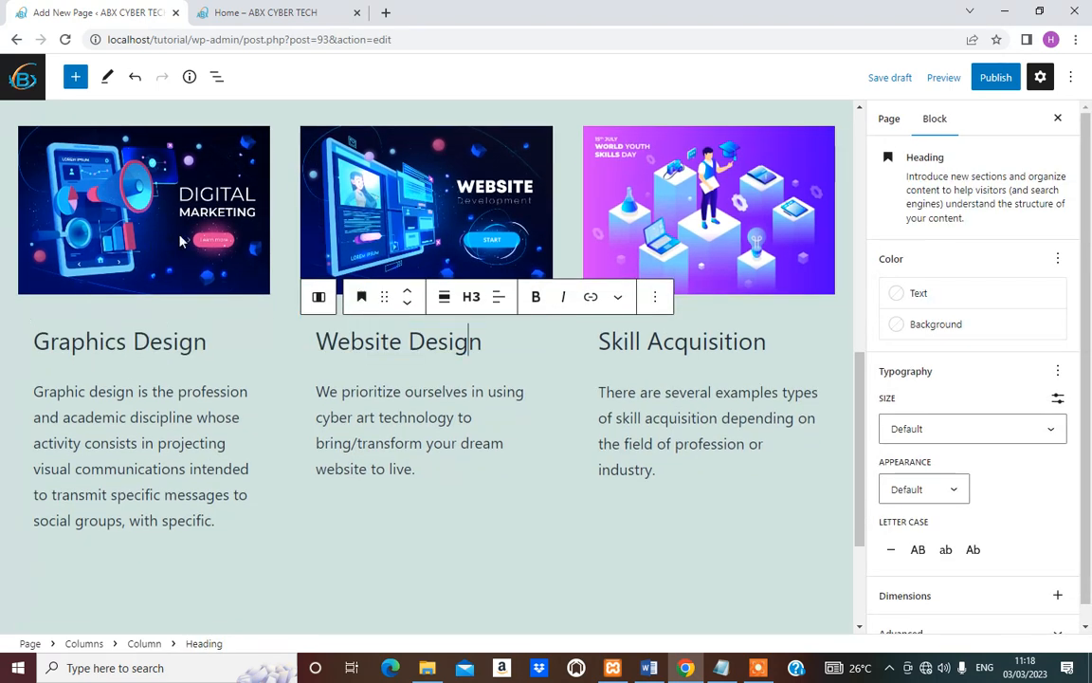
{"action": "left_click", "coordinate": [114, 207]}
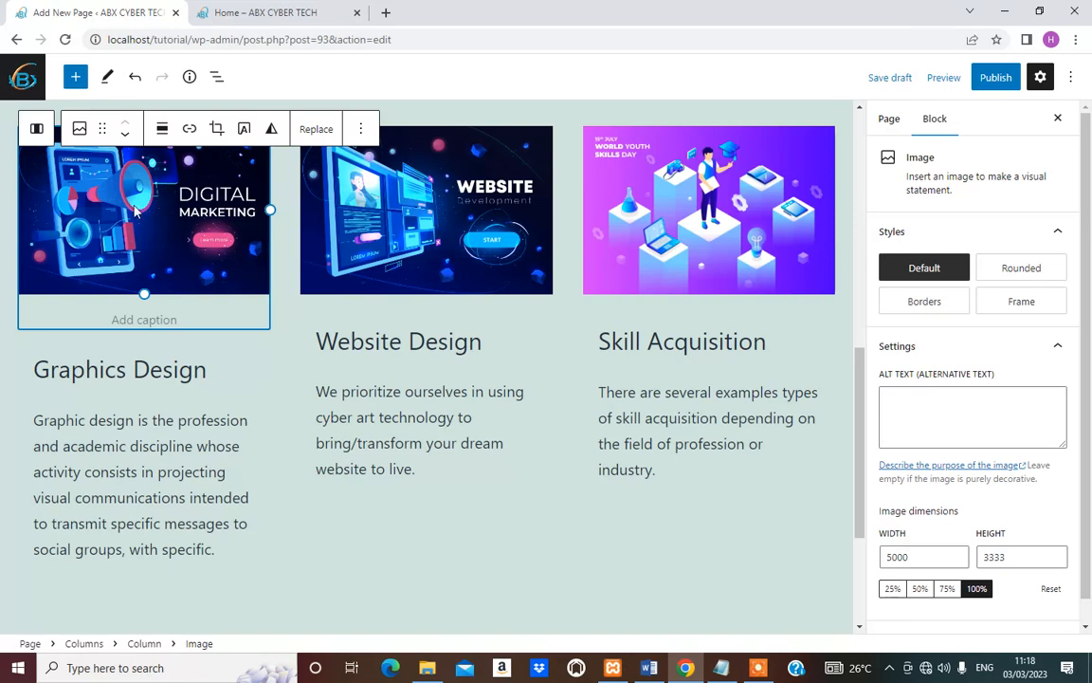
{"action": "left_click", "coordinate": [307, 130]}
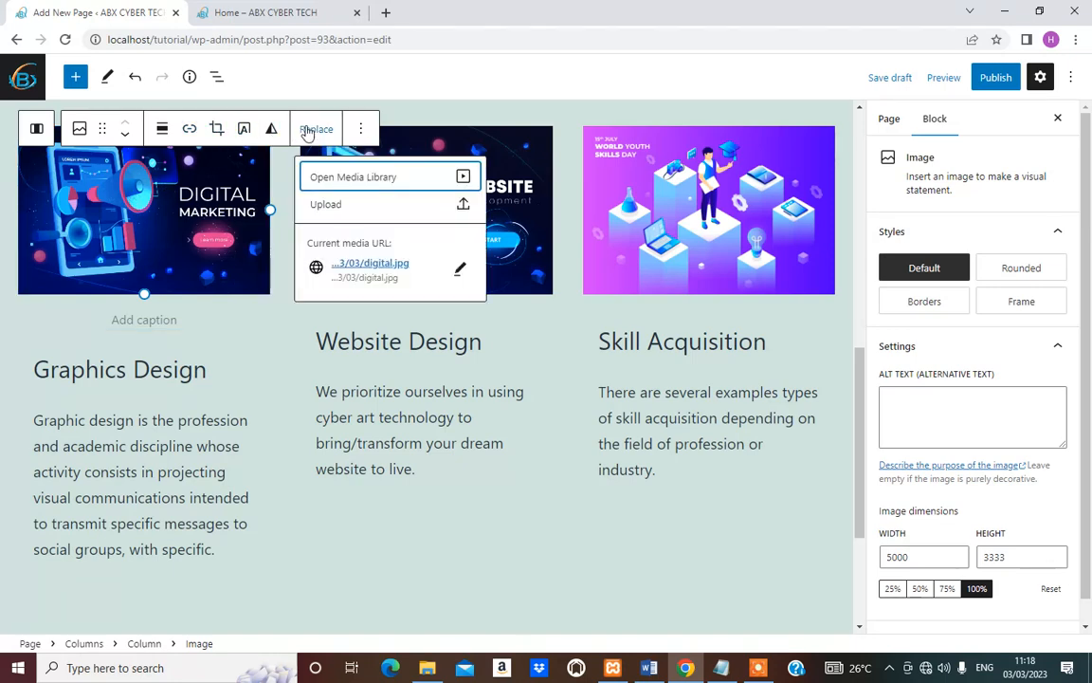
{"action": "left_click", "coordinate": [322, 174]}
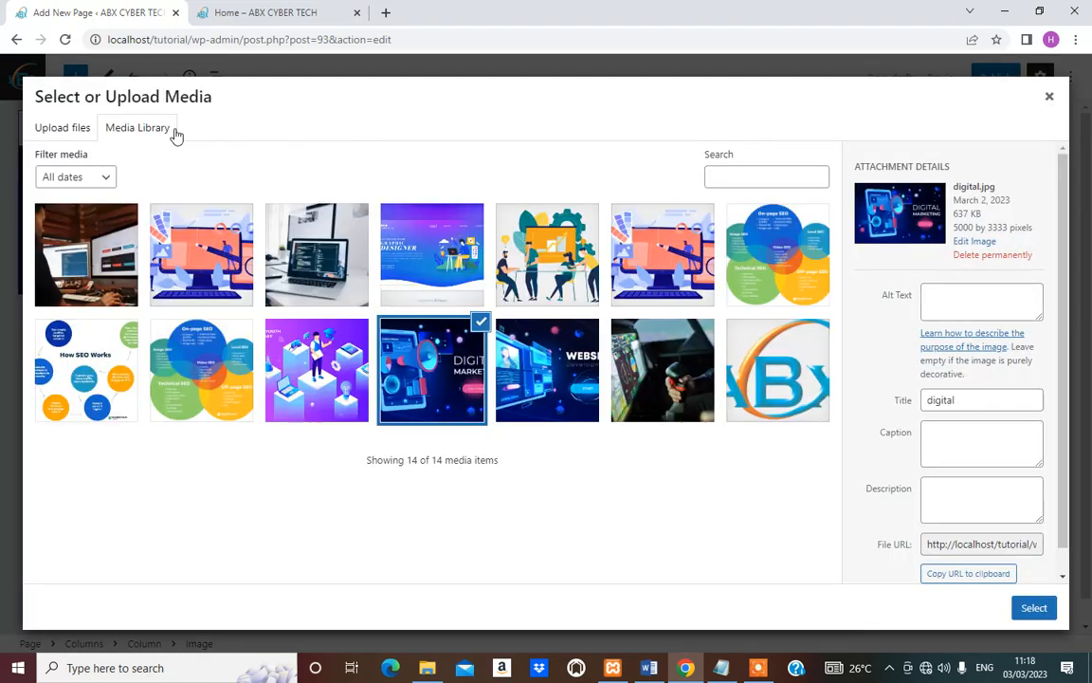
{"action": "left_click", "coordinate": [436, 253]}
{"action": "left_click", "coordinate": [1034, 608]}
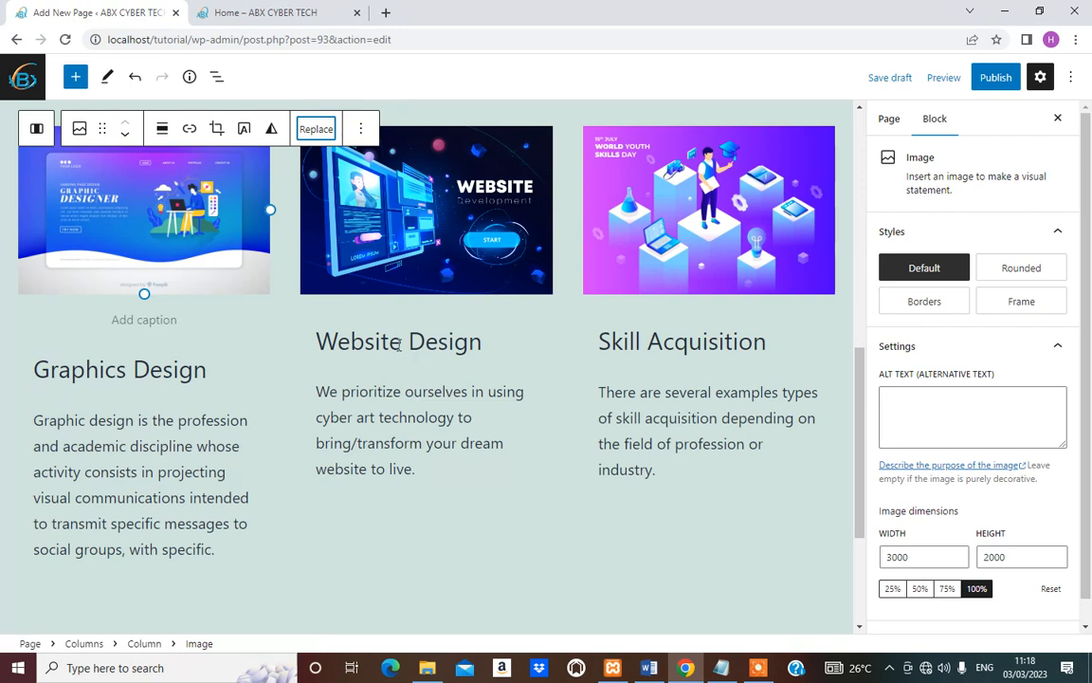
Change the second column's heading in the duplicated row to "Social Media Management".
{"action": "left_click", "coordinate": [356, 343]}
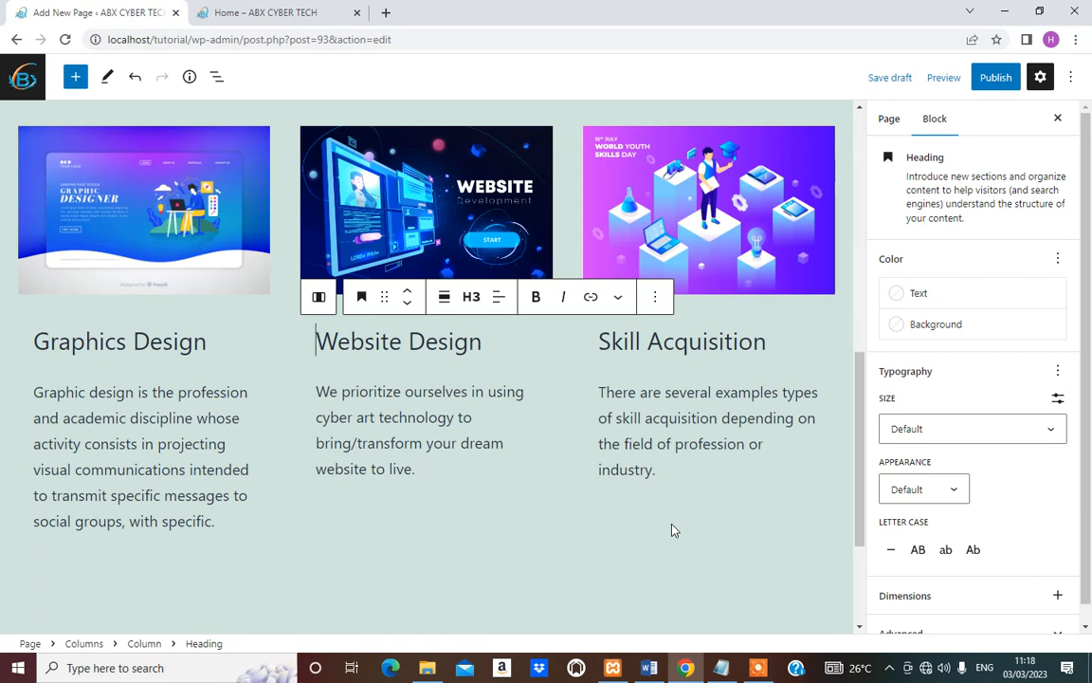
{"action": "type", "text": "Social "}
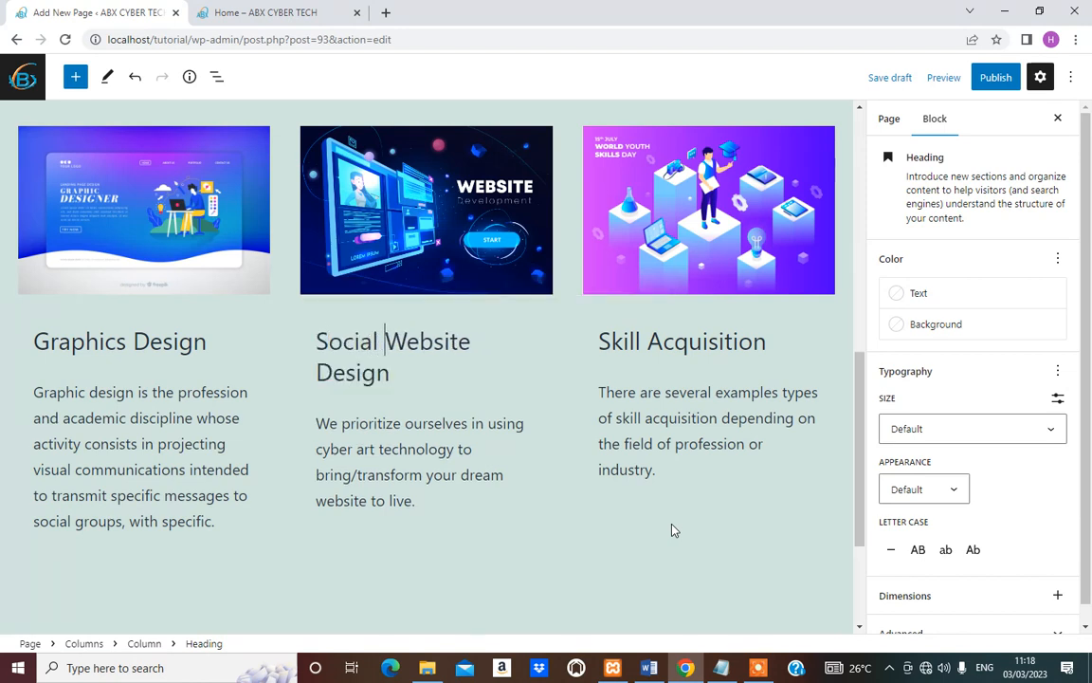
{"action": "type", "text": "Media "}
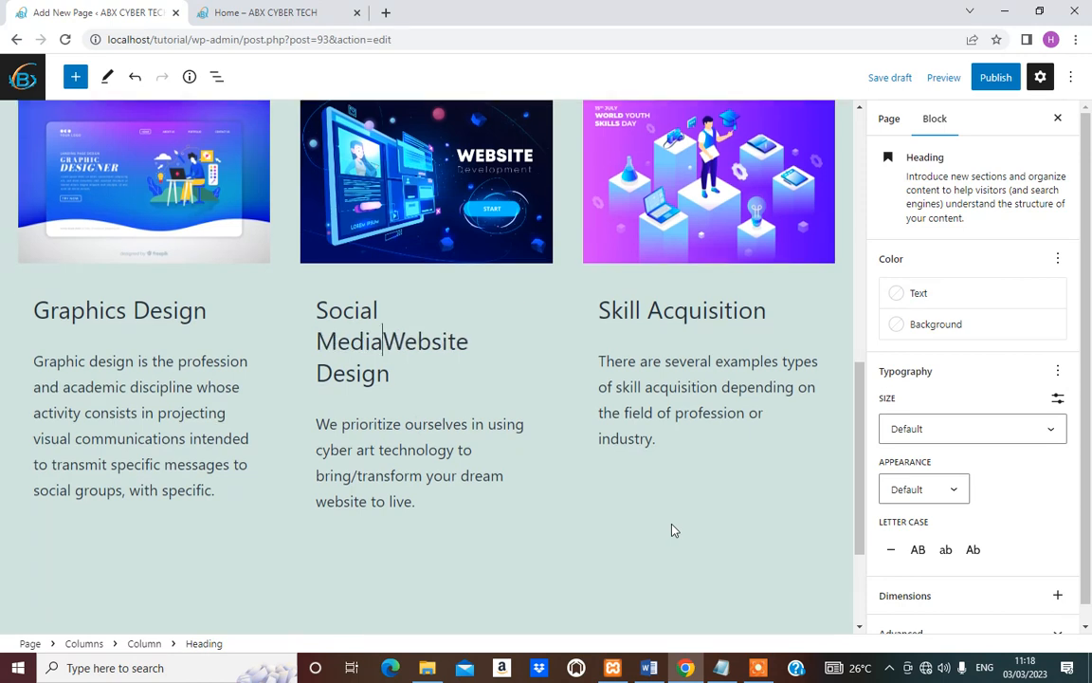
{"action": "type", "text": "Managment"}
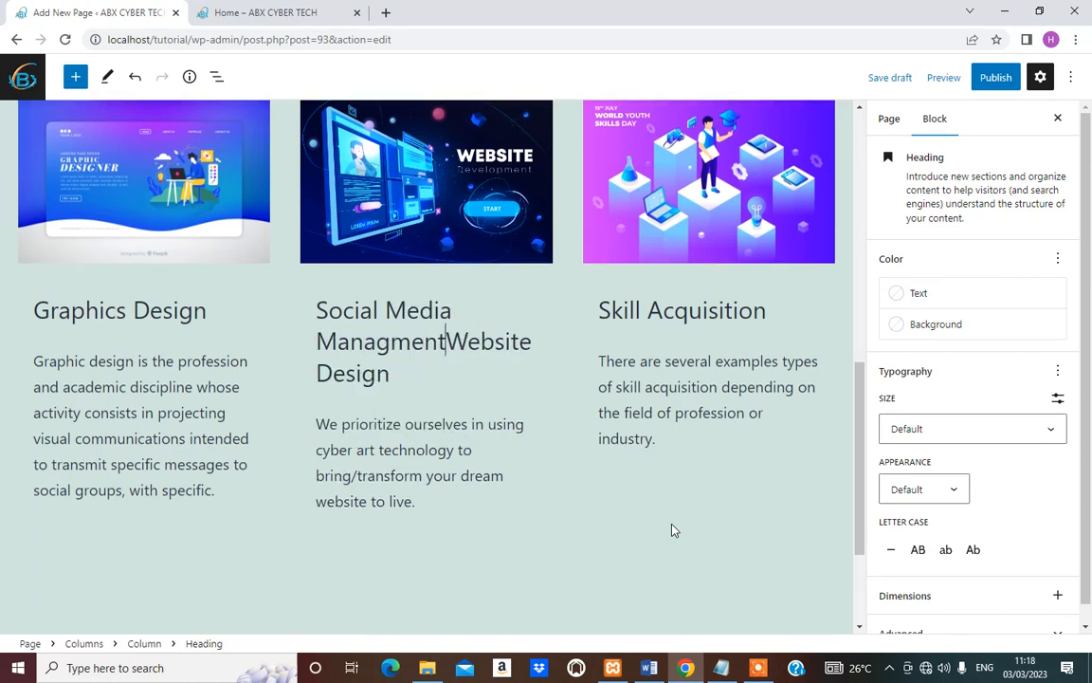
{"action": "key", "text": "Delete"}
{"action": "key", "text": "Delete"}
{"action": "key", "text": "Delete"}
{"action": "key", "text": "Delete"}
{"action": "key", "text": "Delete"}
{"action": "key", "text": "Delete"}
{"action": "key", "text": "Delete"}
{"action": "key", "text": "Delete"}
{"action": "key", "text": "Delete"}
{"action": "key", "text": "Delete"}
{"action": "key", "text": "Delete"}
{"action": "key", "text": "Delete"}
{"action": "key", "text": "Delete"}
{"action": "key", "text": "Delete"}
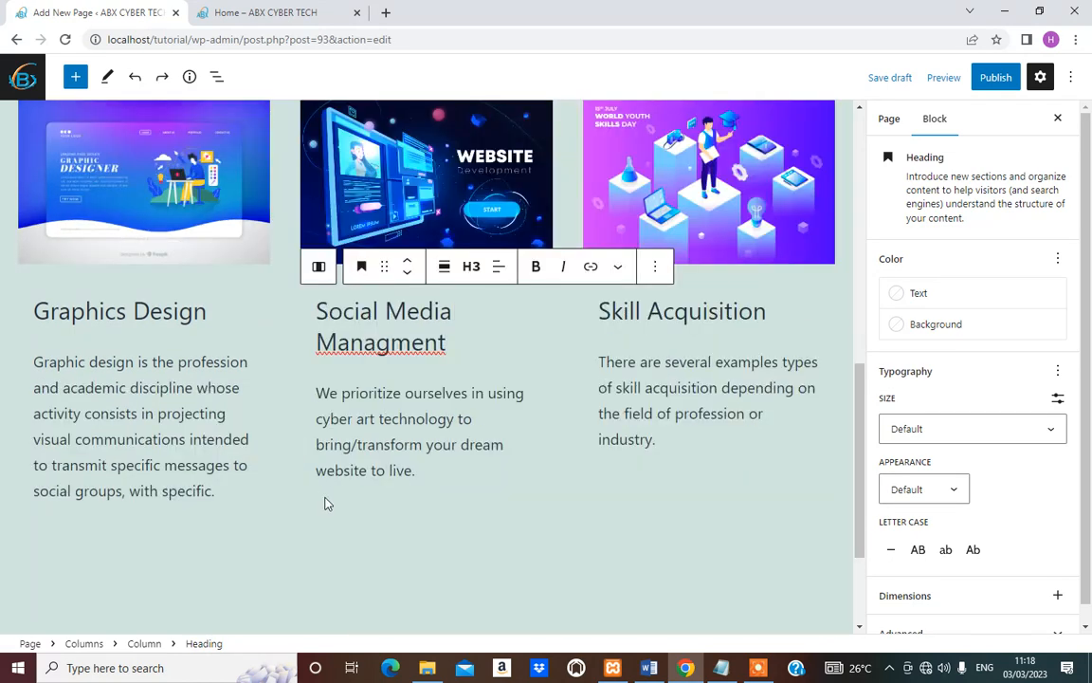
{"action": "key", "text": "Left"}
{"action": "key", "text": "Left"}
{"action": "key", "text": "Left"}
{"action": "key", "text": "Left"}
{"action": "type", "text": "e"}
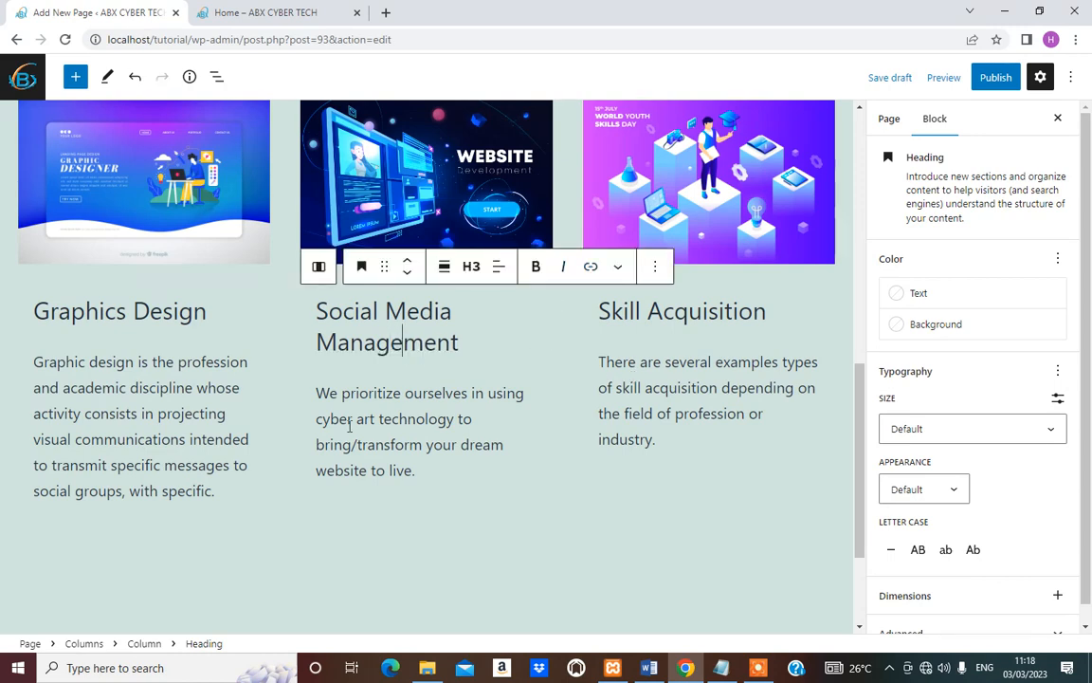
{"action": "scroll", "coordinate": [343, 417], "scroll_direction": "up", "scroll_amount": 2}
{"action": "scroll", "coordinate": [349, 424], "scroll_direction": "down", "scroll_amount": 2}
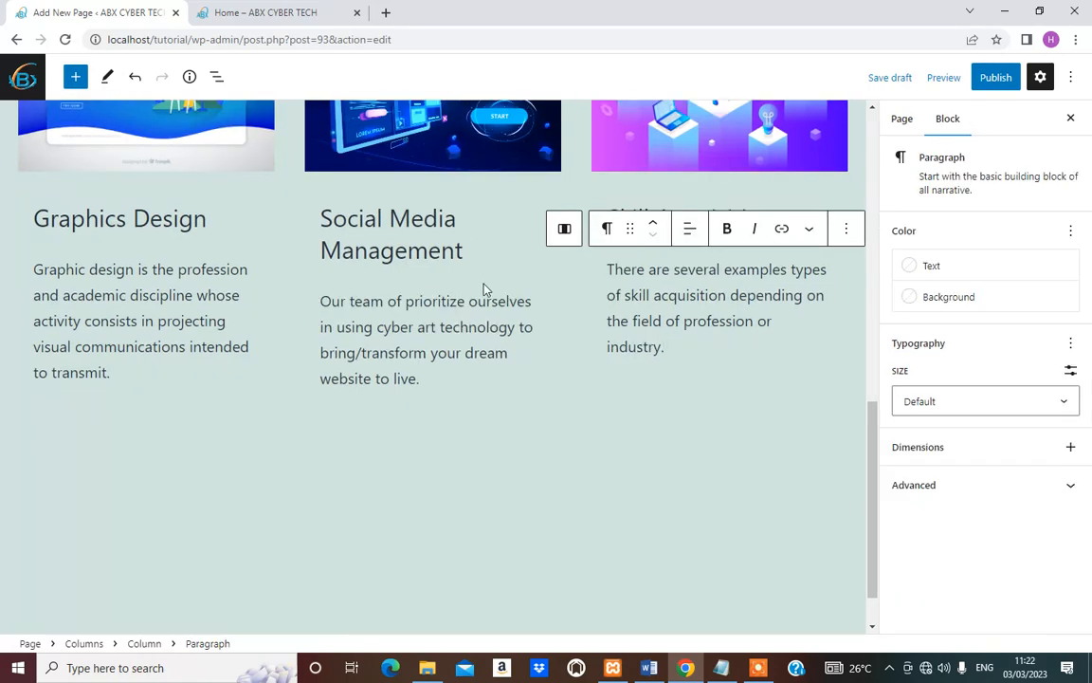
Change the third column's heading in the duplicated row to "Digitization".
{"action": "left_click", "coordinate": [427, 297]}
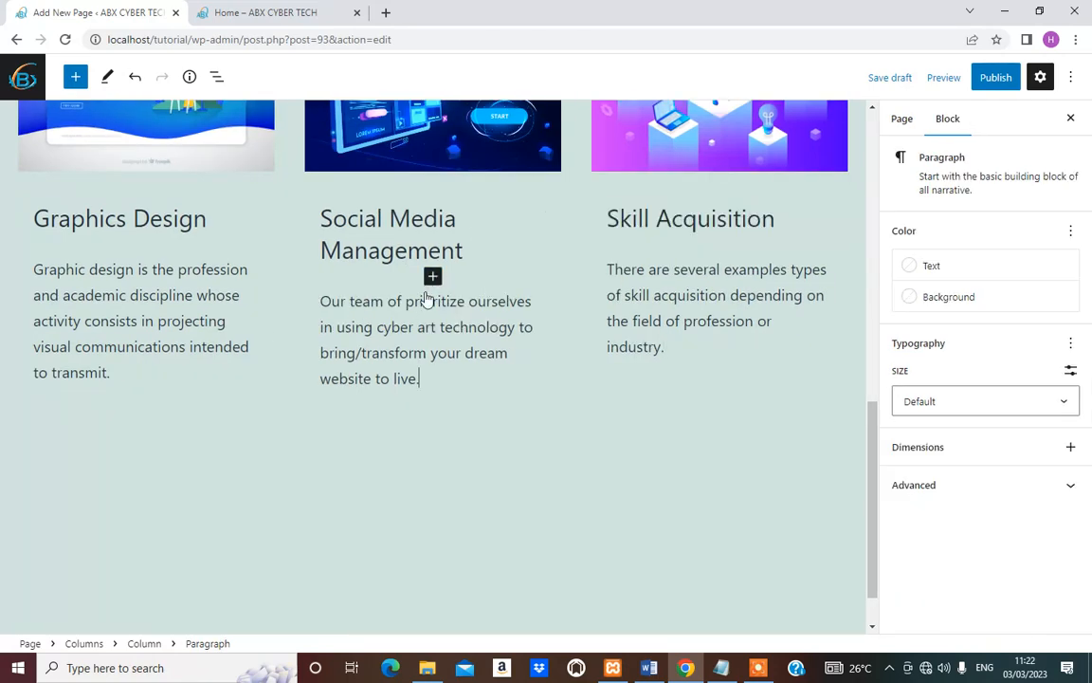
{"action": "scroll", "coordinate": [405, 275], "scroll_direction": "up", "scroll_amount": 3}
{"action": "scroll", "coordinate": [398, 294], "scroll_direction": "down", "scroll_amount": 2}
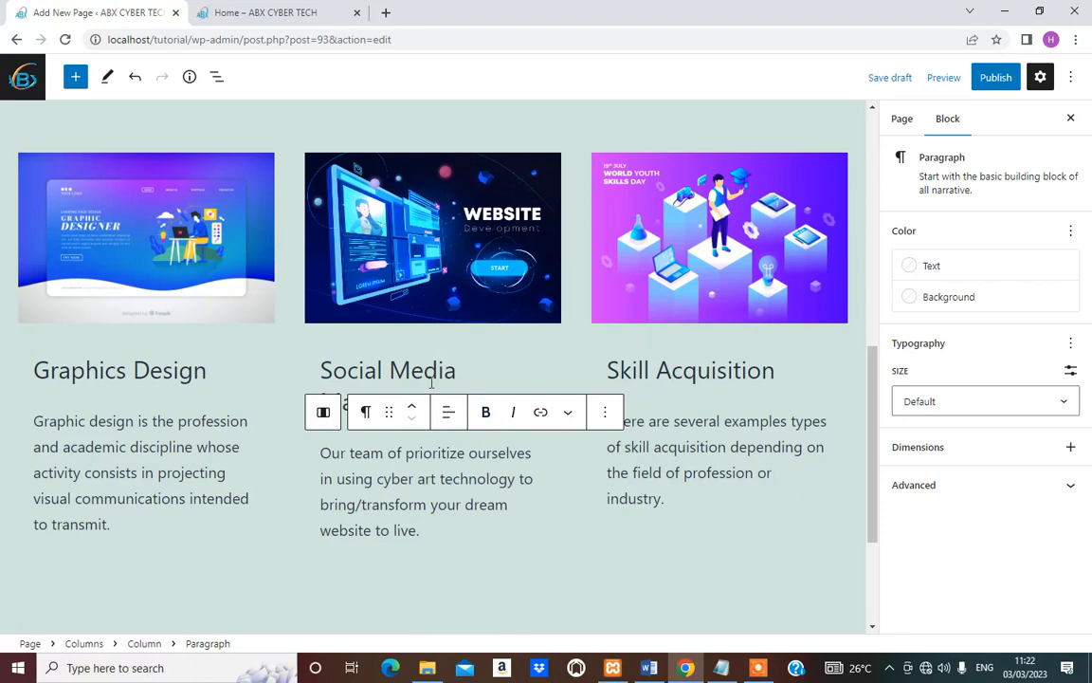
{"action": "left_click", "coordinate": [673, 413]}
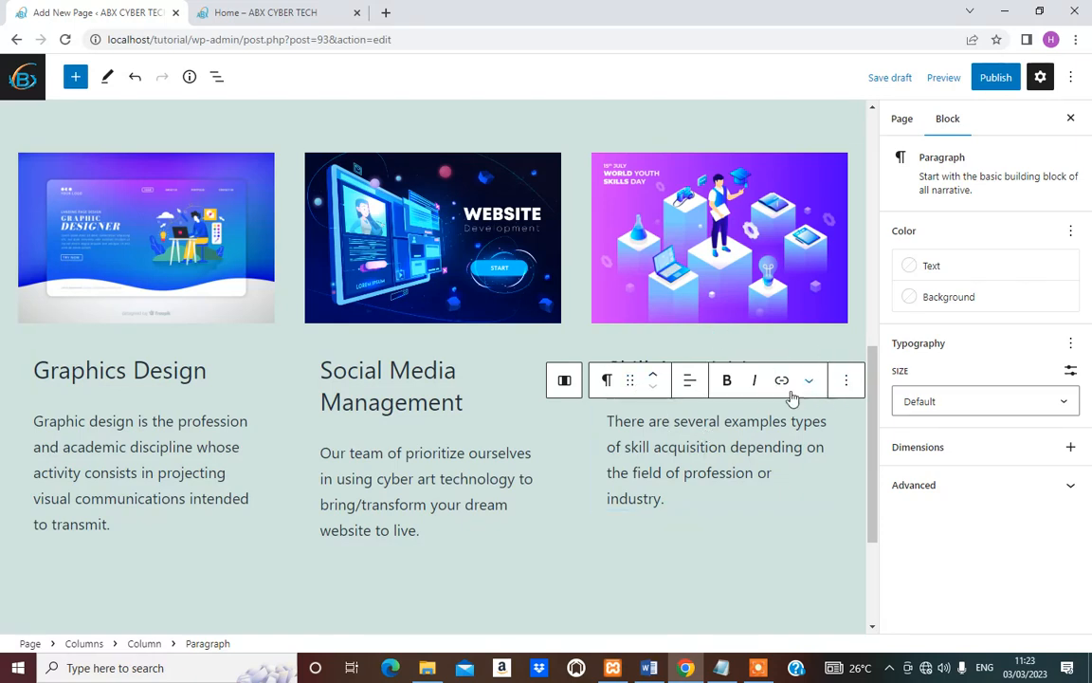
{"action": "left_click", "coordinate": [645, 362]}
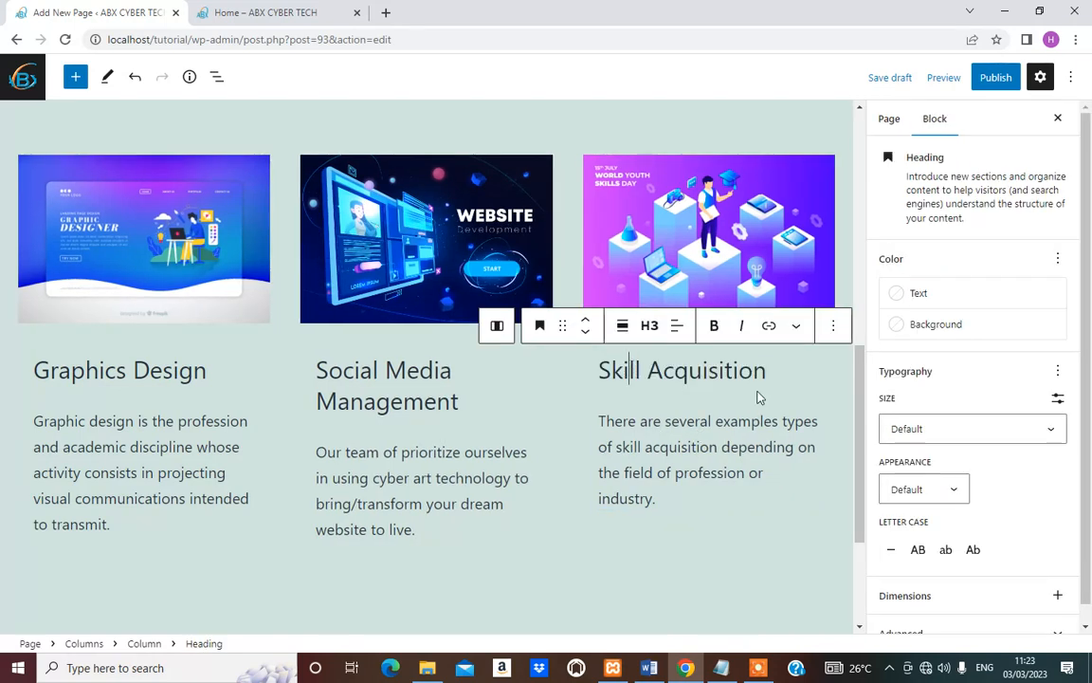
{"action": "key", "text": "ctrl+z"}
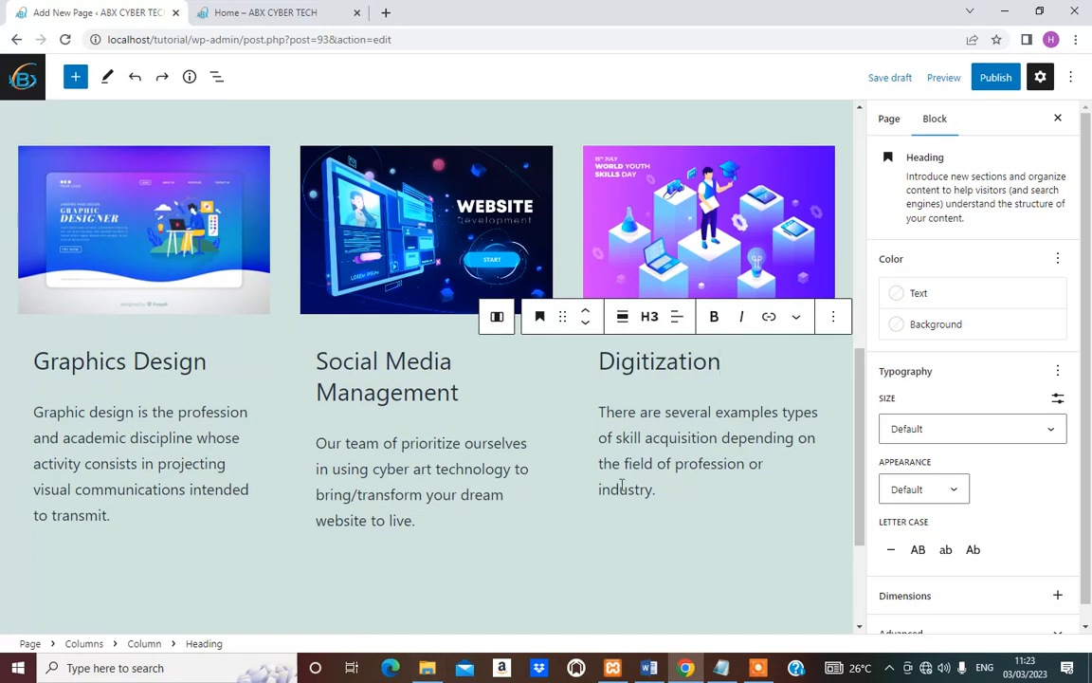
{"action": "scroll", "coordinate": [851, 431], "scroll_direction": "down", "scroll_amount": 1}
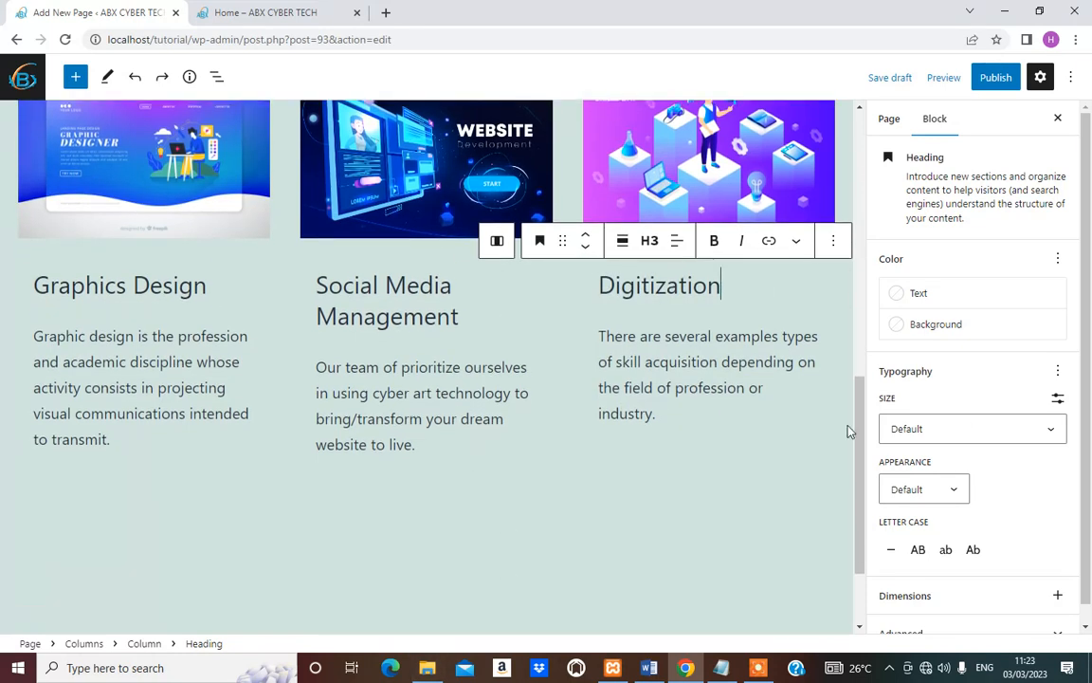
Review the images, headings and descriptions in both rows of services in the editor.
{"action": "left_click", "coordinate": [696, 370]}
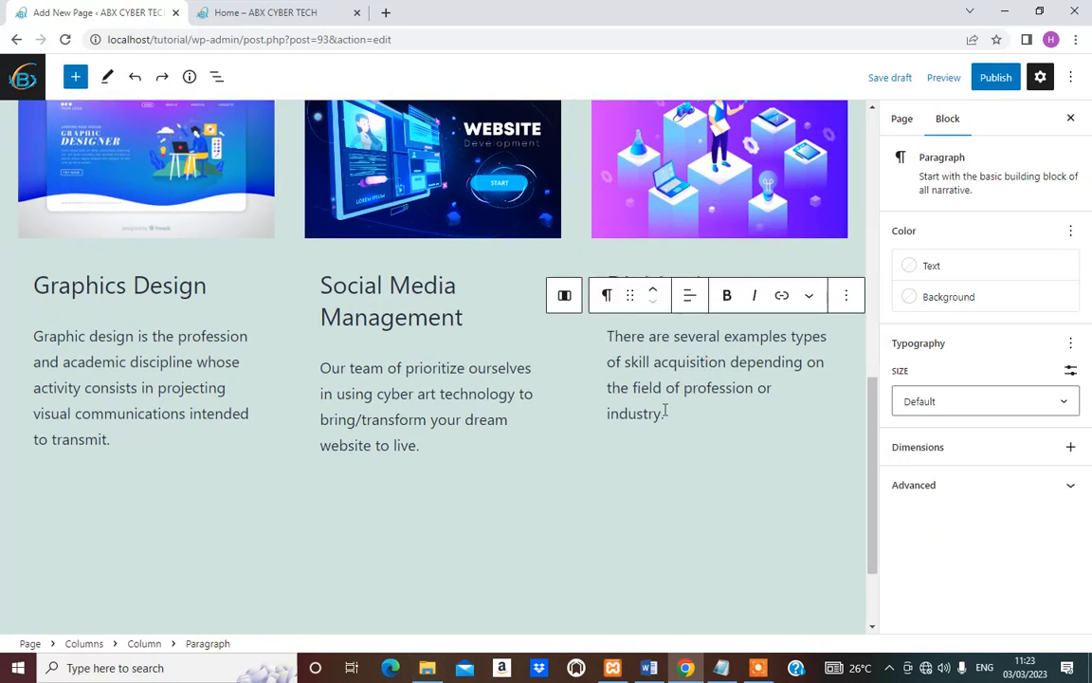
{"action": "scroll", "coordinate": [531, 453], "scroll_direction": "down", "scroll_amount": 2}
{"action": "scroll", "coordinate": [527, 453], "scroll_direction": "up", "scroll_amount": 10}
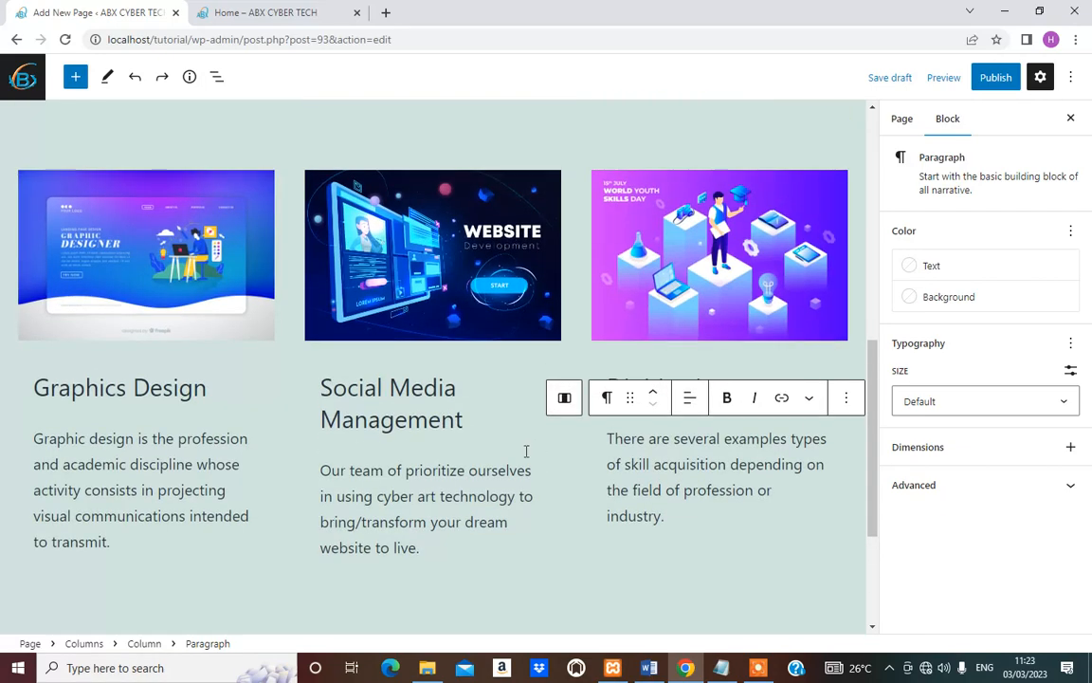
{"action": "scroll", "coordinate": [510, 465], "scroll_direction": "down", "scroll_amount": 9}
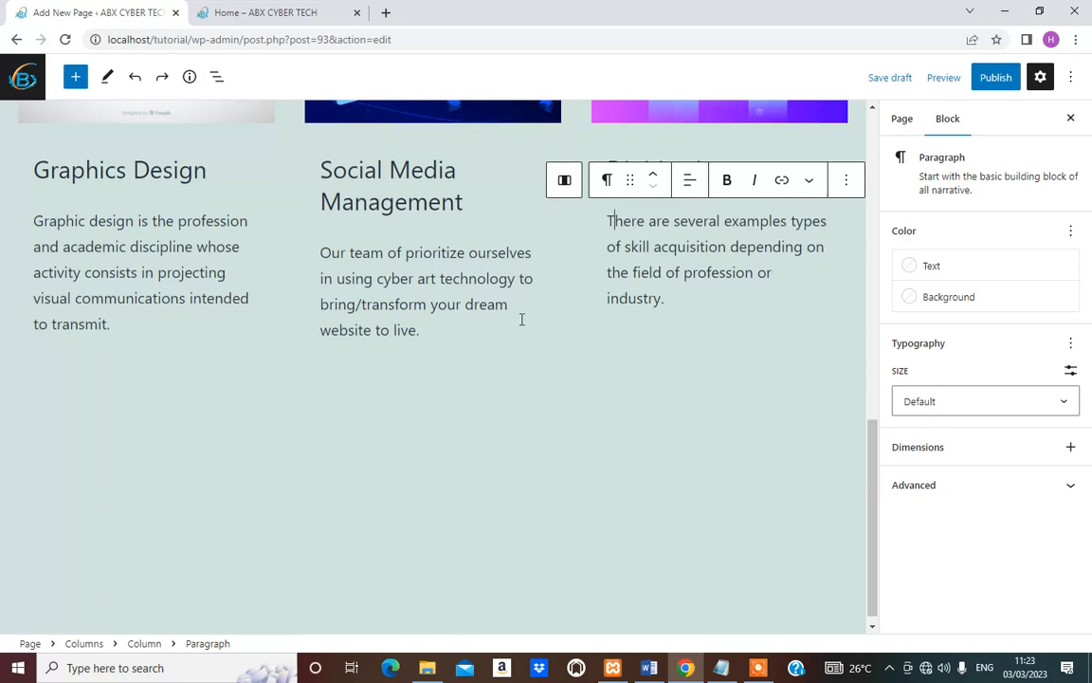
{"action": "scroll", "coordinate": [521, 312], "scroll_direction": "down", "scroll_amount": 1}
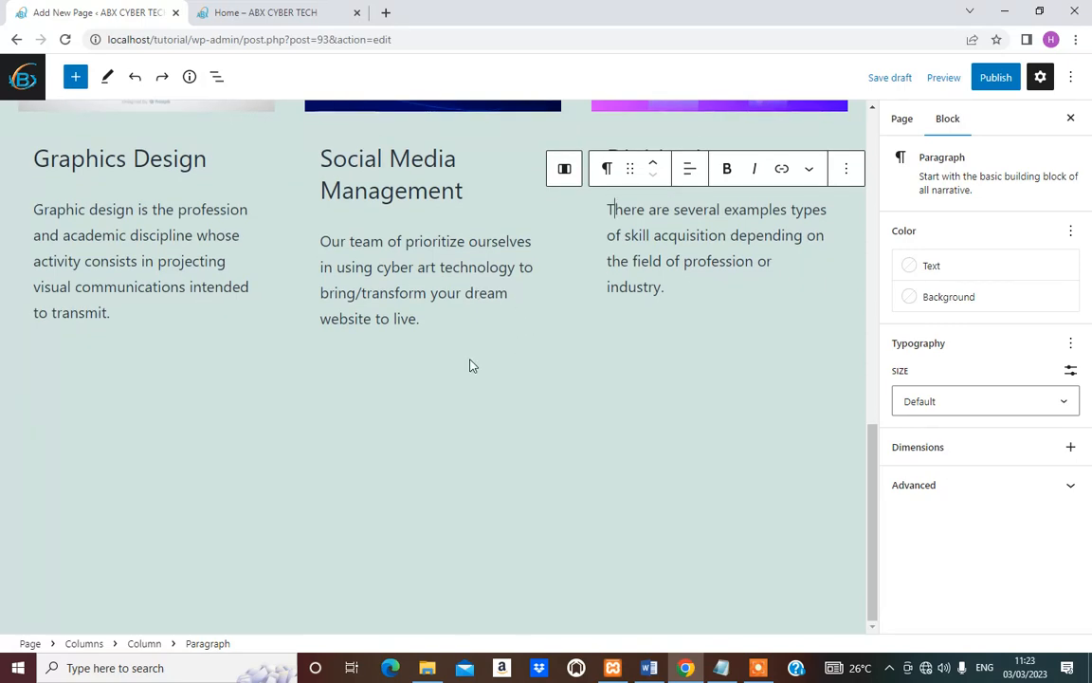
{"action": "scroll", "coordinate": [429, 294], "scroll_direction": "up", "scroll_amount": 3}
{"action": "scroll", "coordinate": [398, 351], "scroll_direction": "down", "scroll_amount": 3}
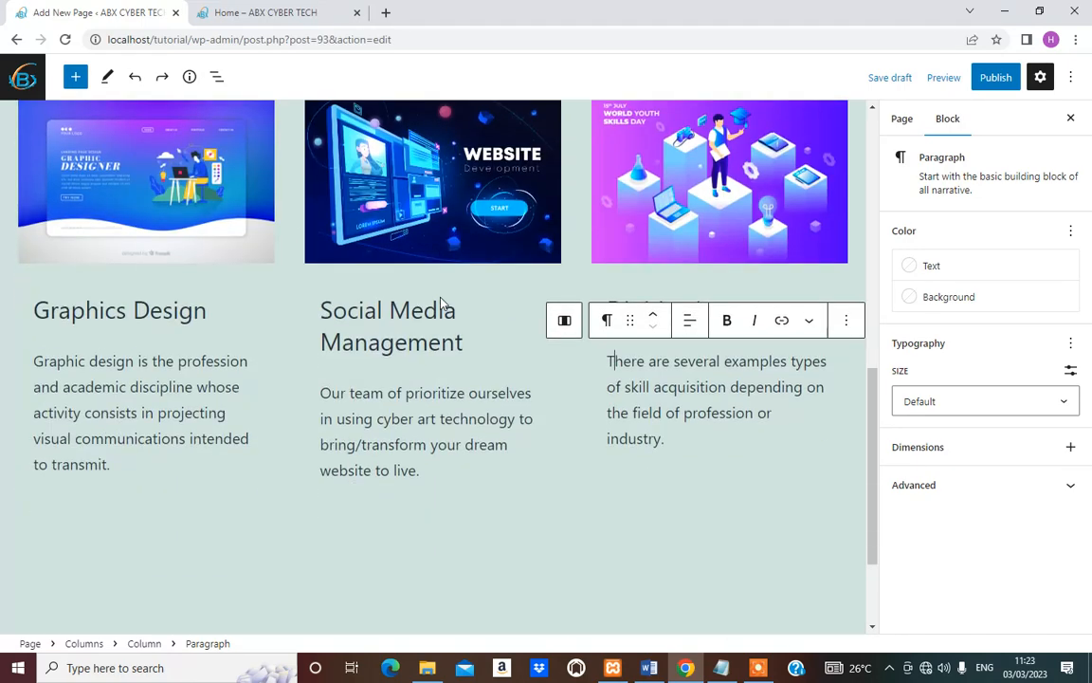
{"action": "scroll", "coordinate": [795, 316], "scroll_direction": "up", "scroll_amount": 6}
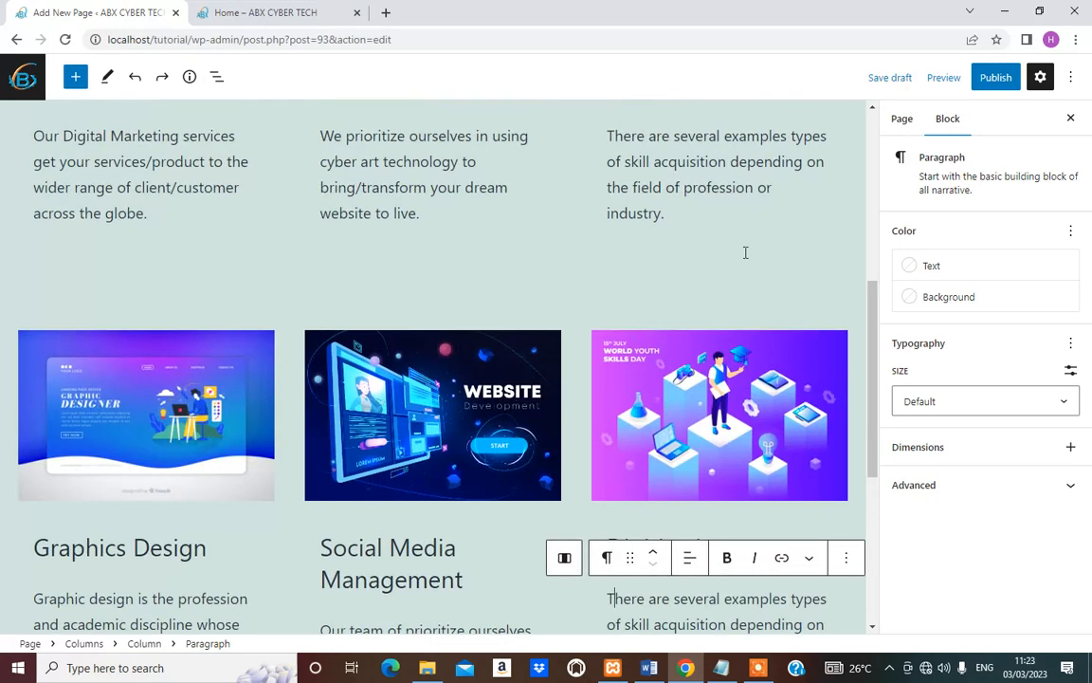
{"action": "scroll", "coordinate": [570, 295], "scroll_direction": "up", "scroll_amount": 2}
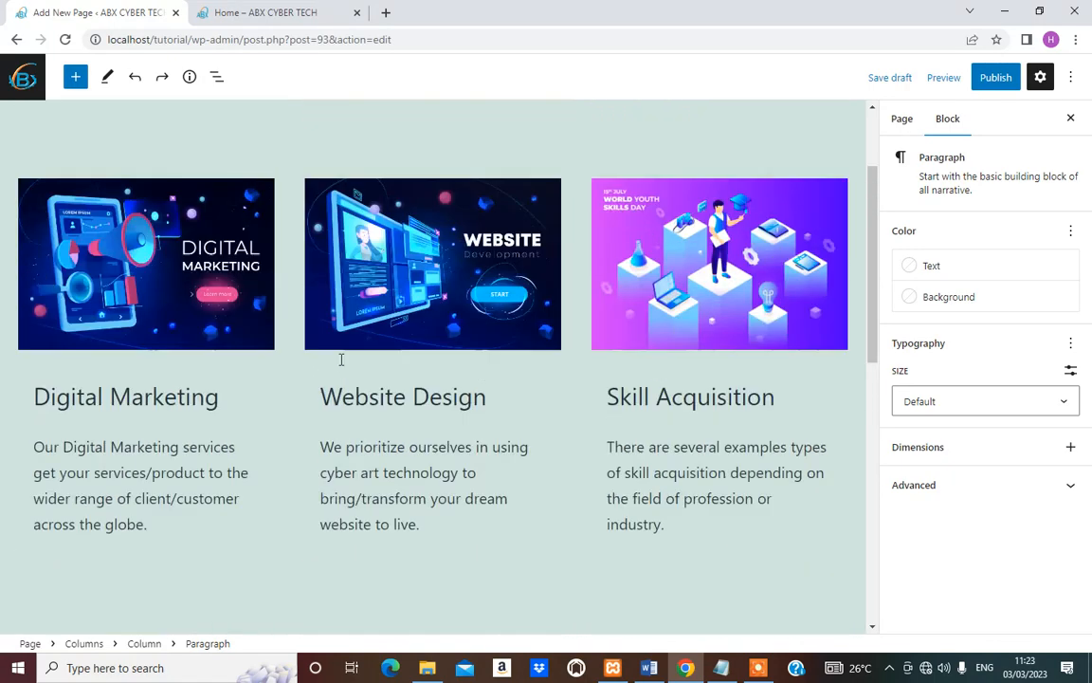
Publish the Services page and open the live page in a new browser tab.
{"action": "left_click", "coordinate": [994, 78]}
{"action": "left_click", "coordinate": [939, 78]}
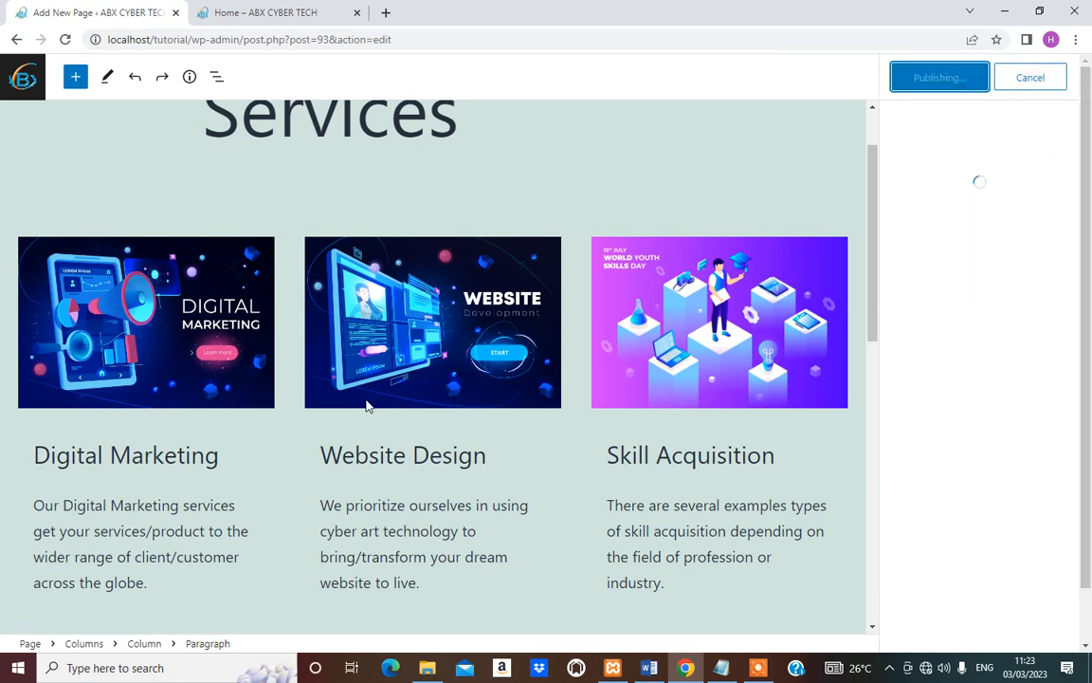
{"action": "scroll", "coordinate": [285, 281], "scroll_direction": "up", "scroll_amount": 1}
{"action": "right_click", "coordinate": [148, 603]}
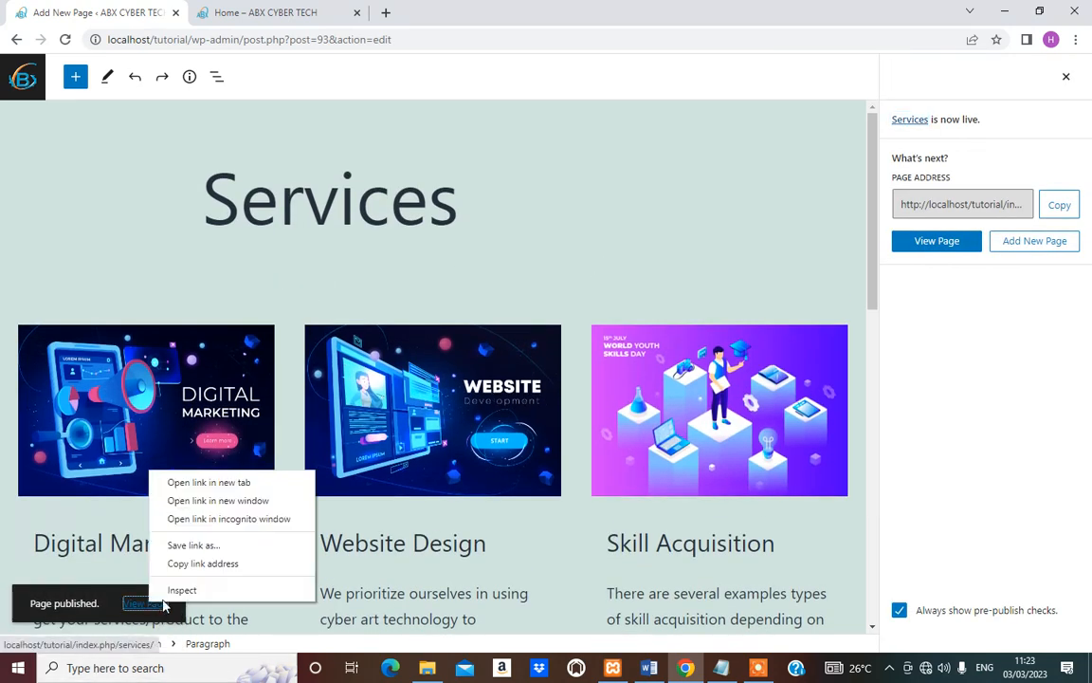
{"action": "left_click", "coordinate": [202, 481]}
Switch to the published Services page and examine its header and both rows of services.
{"action": "left_click", "coordinate": [439, 11]}
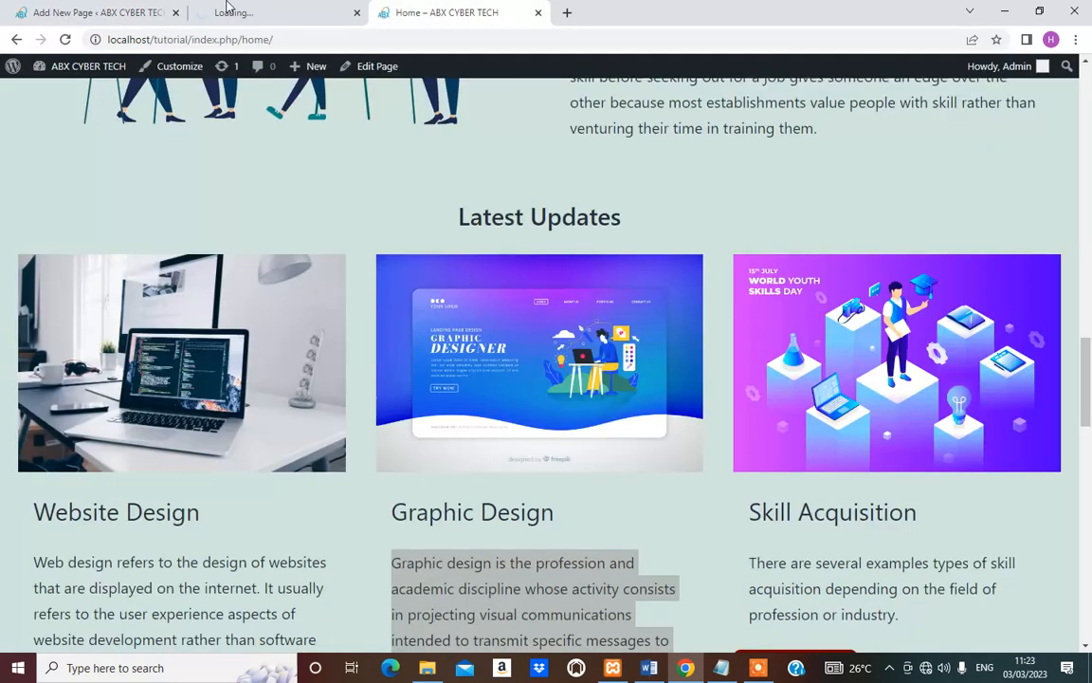
{"action": "left_click", "coordinate": [237, 13]}
{"action": "scroll", "coordinate": [566, 385], "scroll_direction": "down", "scroll_amount": 6}
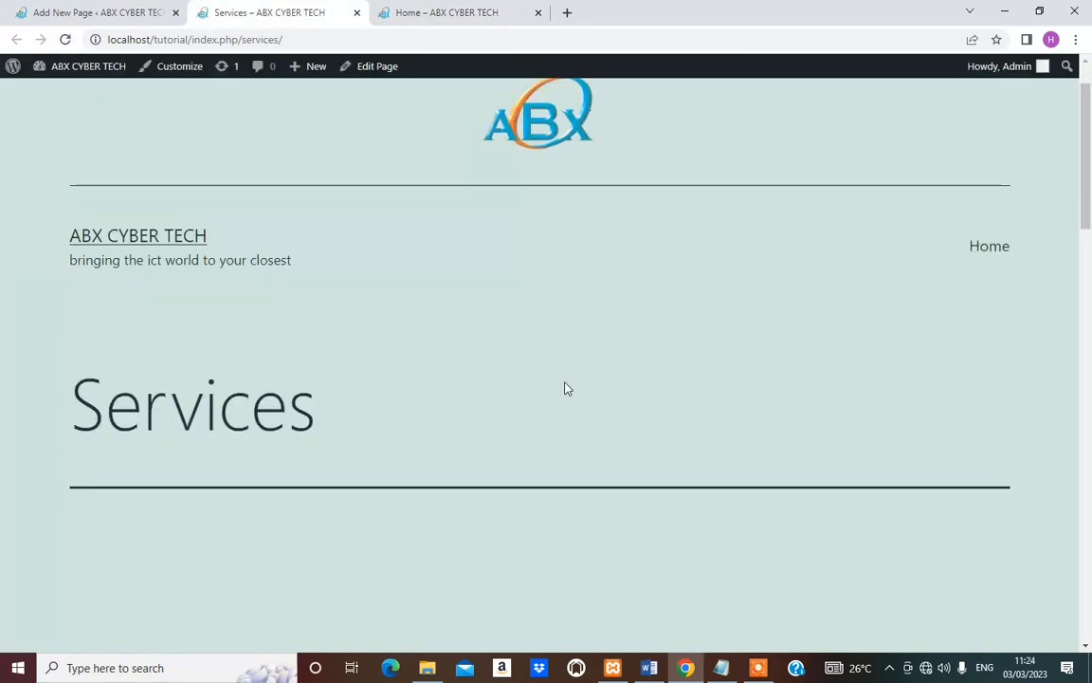
{"action": "scroll", "coordinate": [616, 303], "scroll_direction": "down", "scroll_amount": 4}
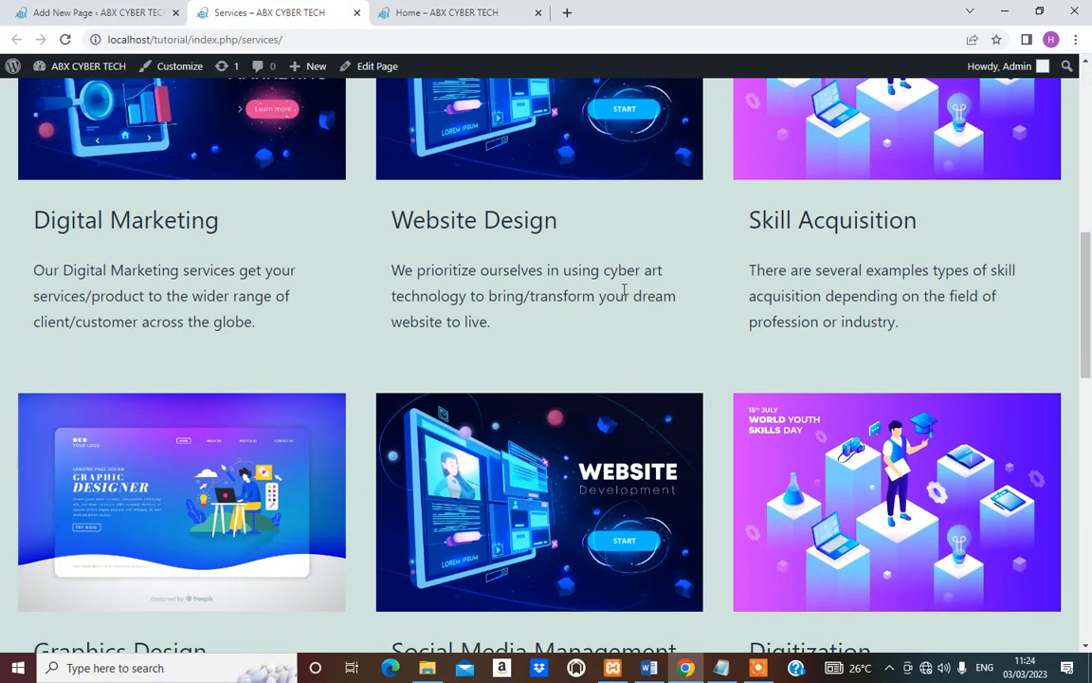
{"action": "scroll", "coordinate": [614, 305], "scroll_direction": "up", "scroll_amount": 2}
{"action": "scroll", "coordinate": [613, 304], "scroll_direction": "up", "scroll_amount": 4}
{"action": "scroll", "coordinate": [612, 309], "scroll_direction": "down", "scroll_amount": 6}
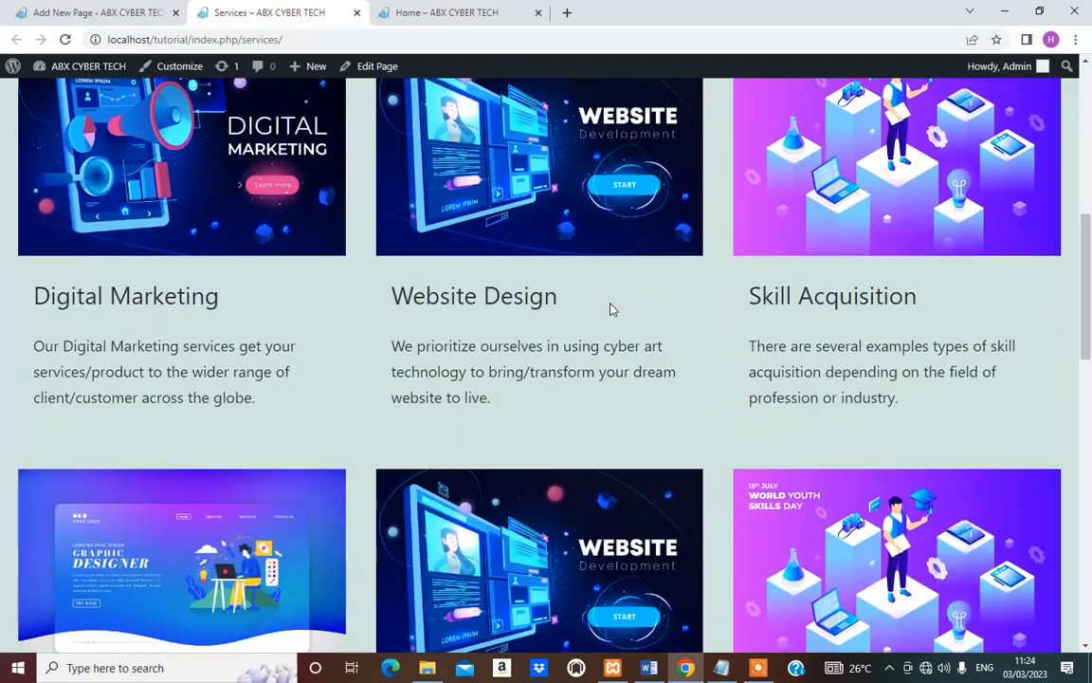